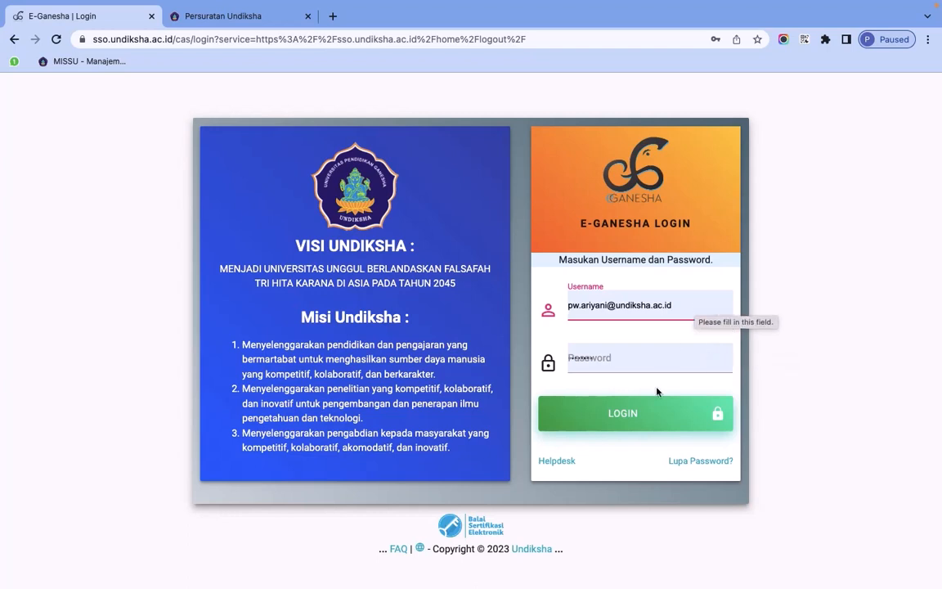
Log in to E-Ganesha with the filled-in account and open the Persuratan Undiksha service
click(658, 412)
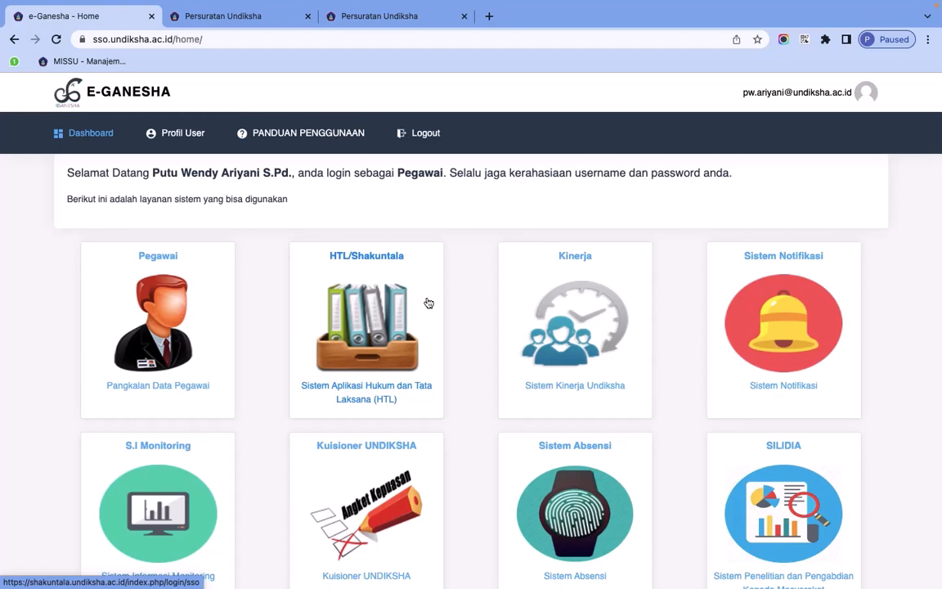
scroll(429, 304, down, 10)
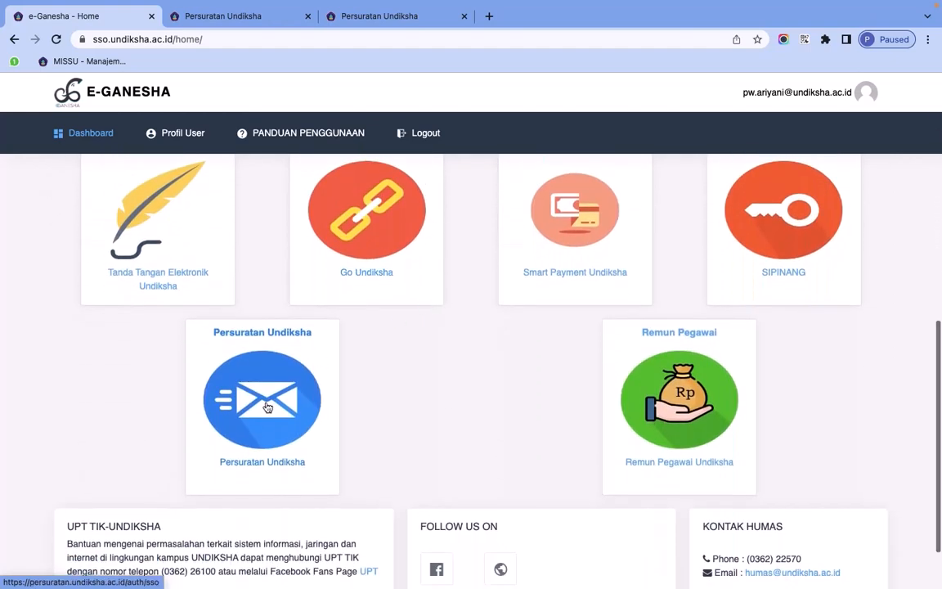
click(268, 406)
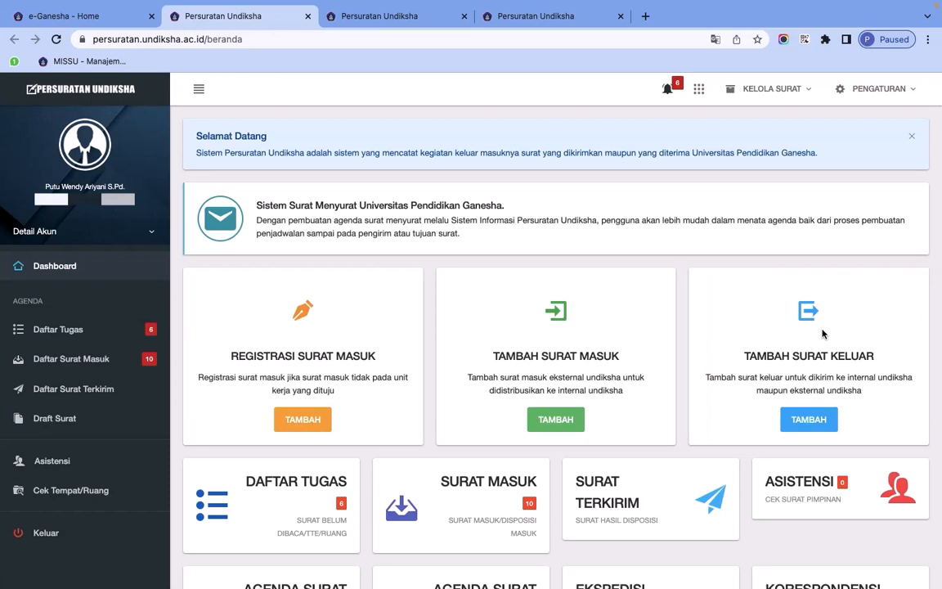
Start a new incoming-letter registration (Registrasi Surat Masuk) and set Surat Diterima Melalui to PT.POS
scroll(823, 333, down, 2)
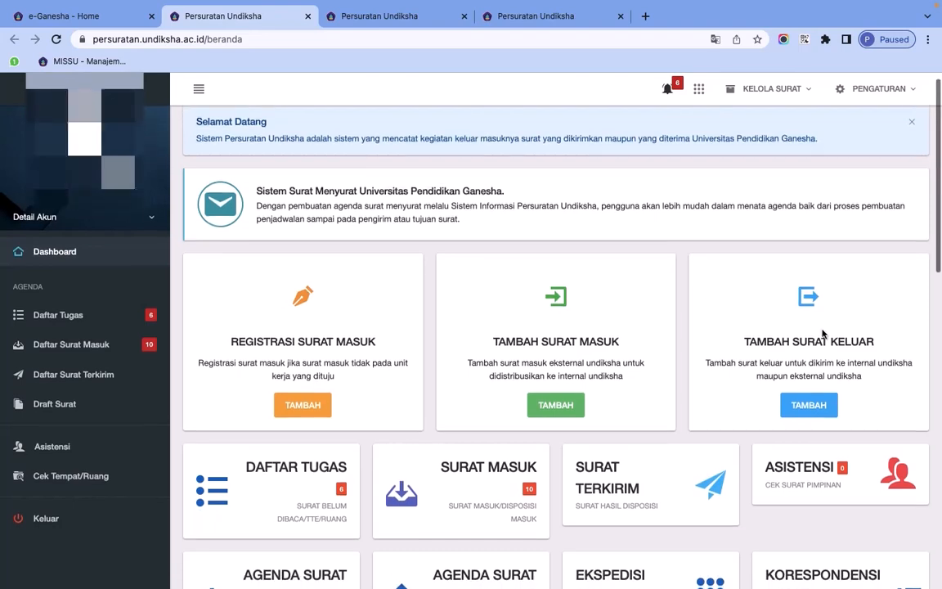
scroll(823, 333, down, 2)
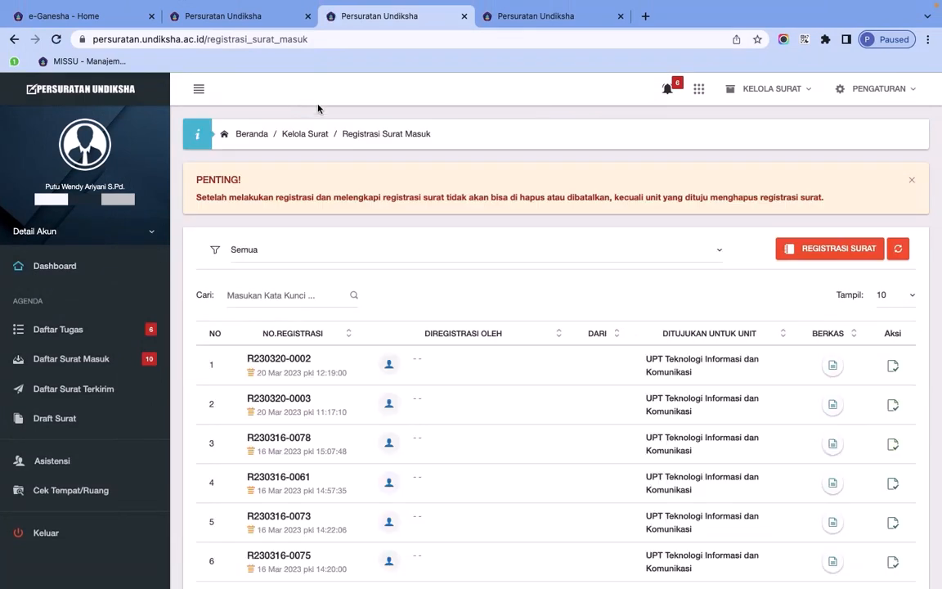
click(807, 251)
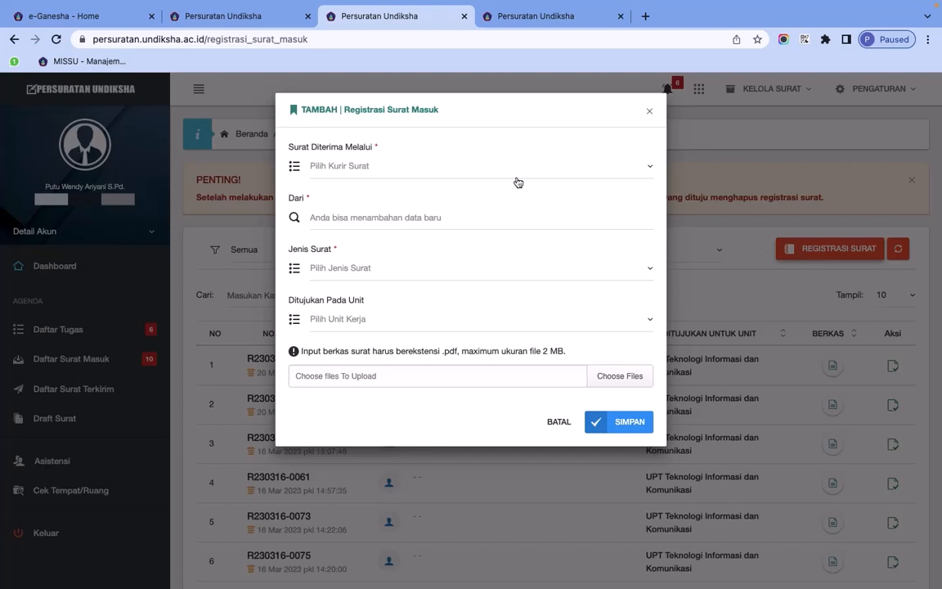
click(375, 168)
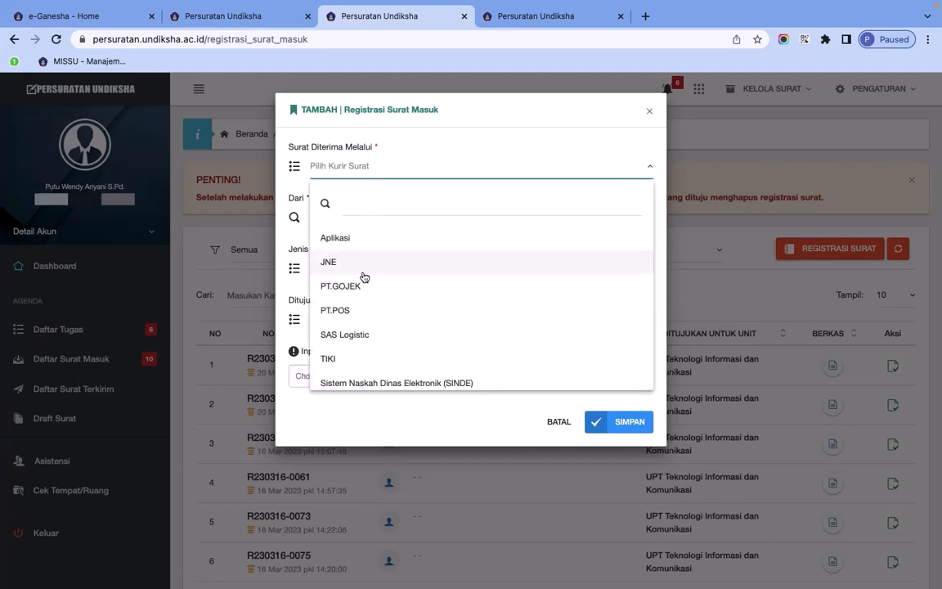
scroll(351, 368, down, 1)
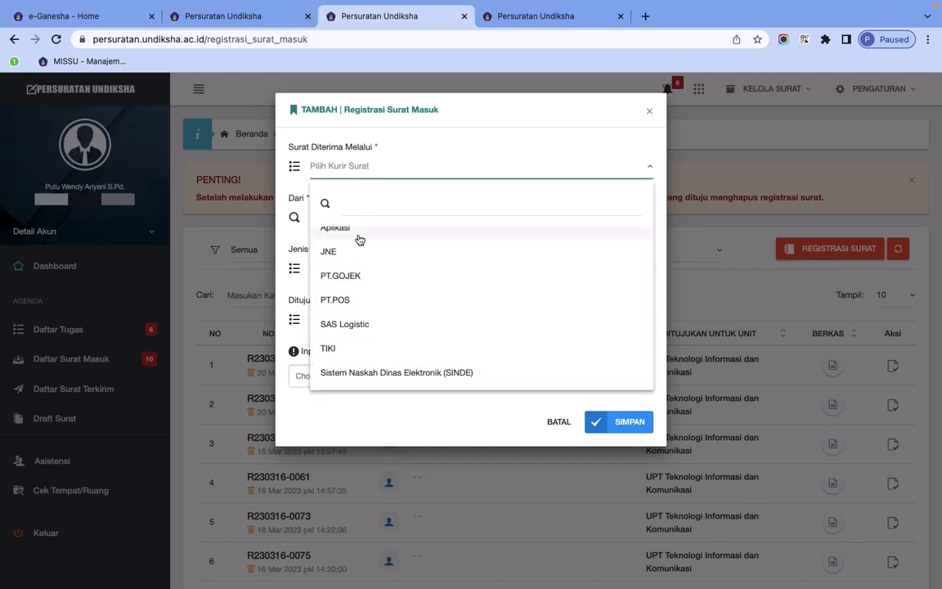
click(357, 302)
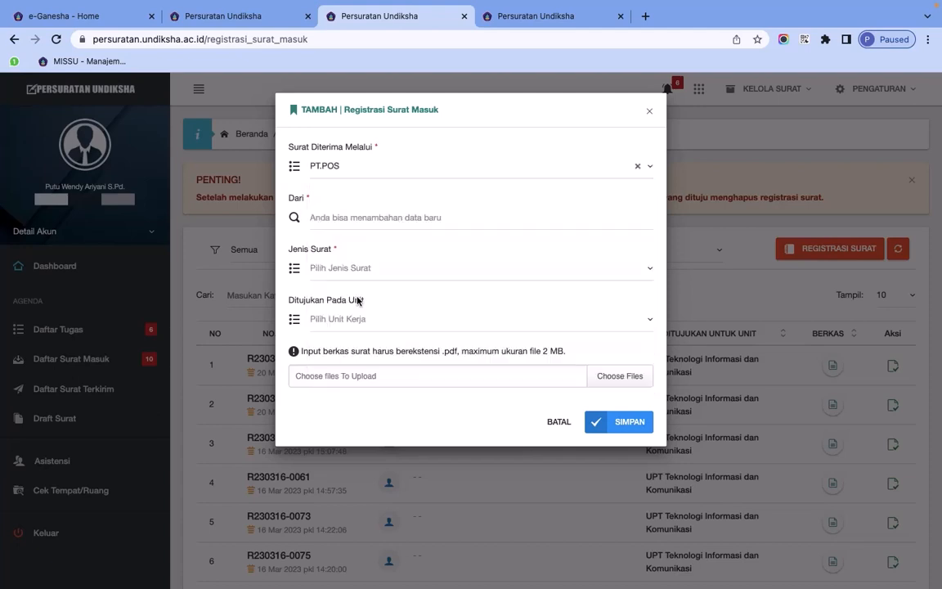
Set the registration's sender (Dari) to BSRE and its Jenis Surat to Surat Undangan (Kegiatan)
click(348, 220)
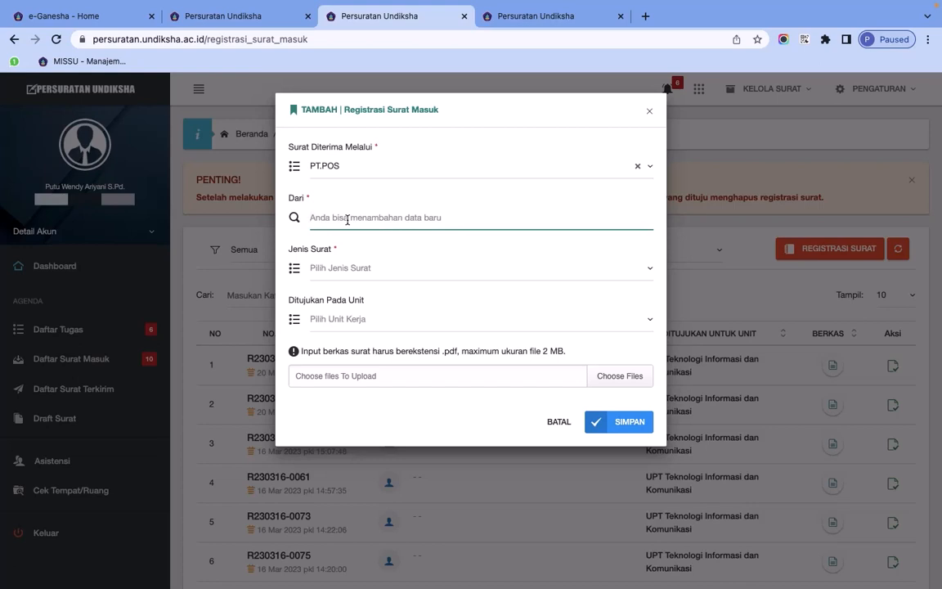
text(BSRE)
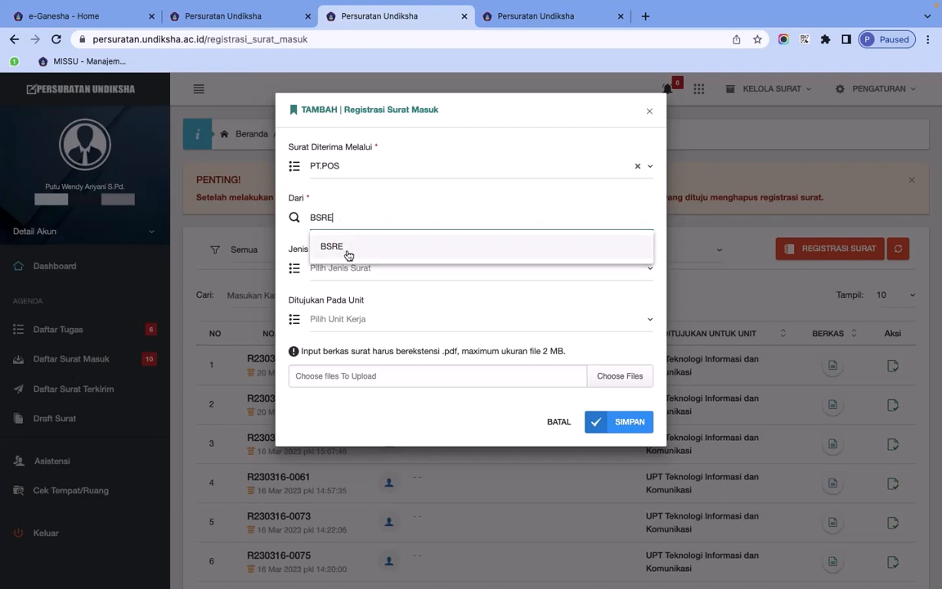
click(349, 255)
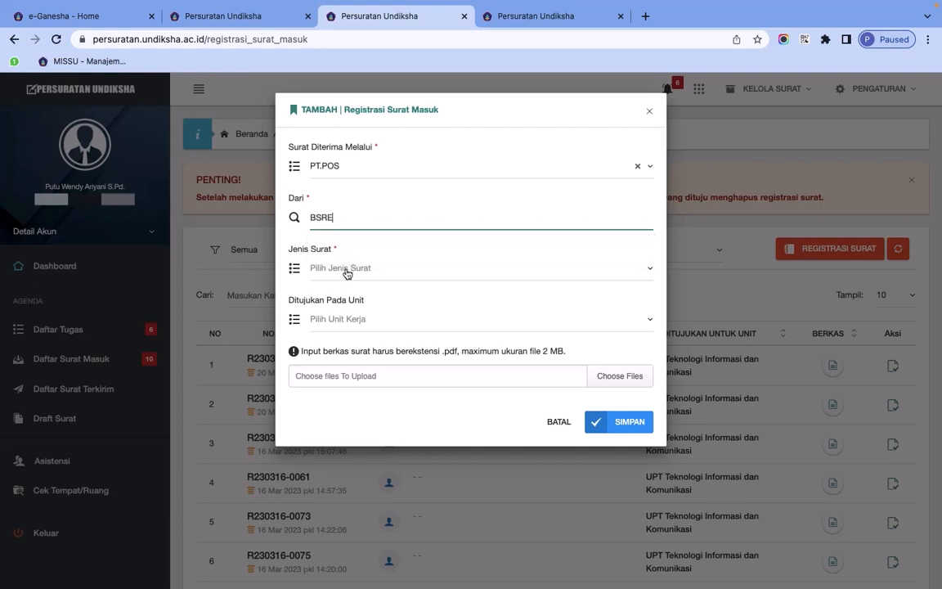
click(347, 274)
scroll(367, 400, down, 1)
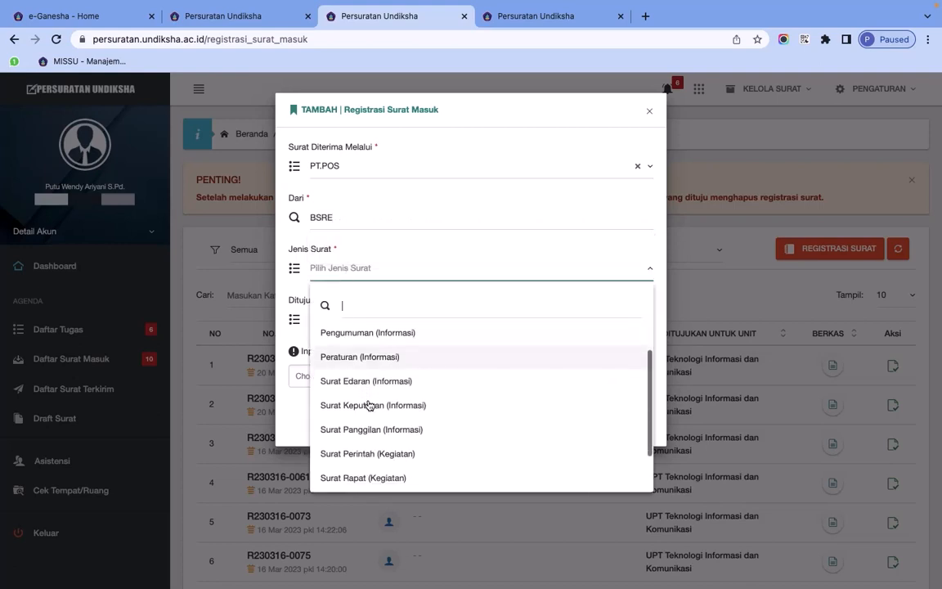
scroll(368, 405, down, 2)
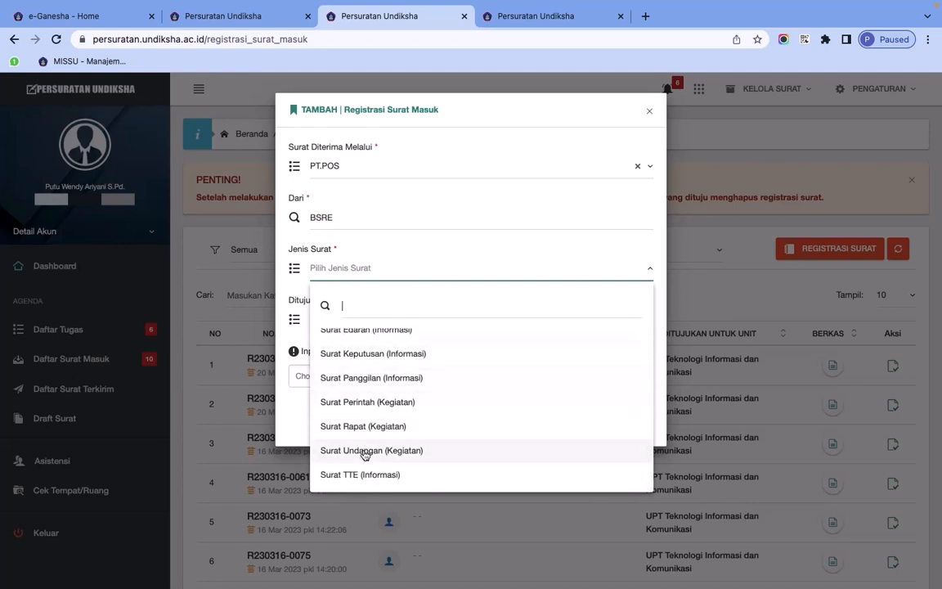
click(366, 452)
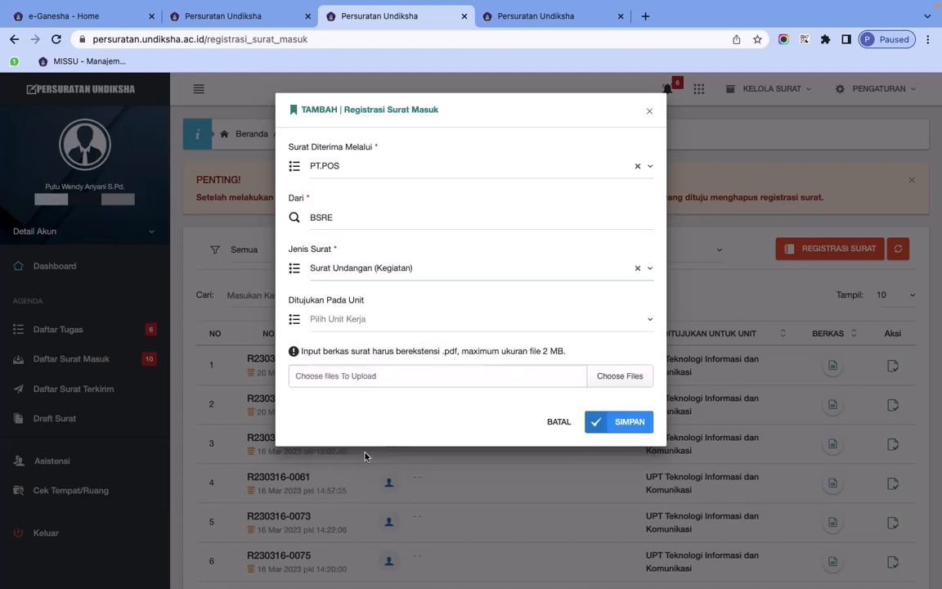
Search the units for UPT and set Ditujukan Pada Unit to UPT Teknologi Informasi dan Komunikasi
click(378, 322)
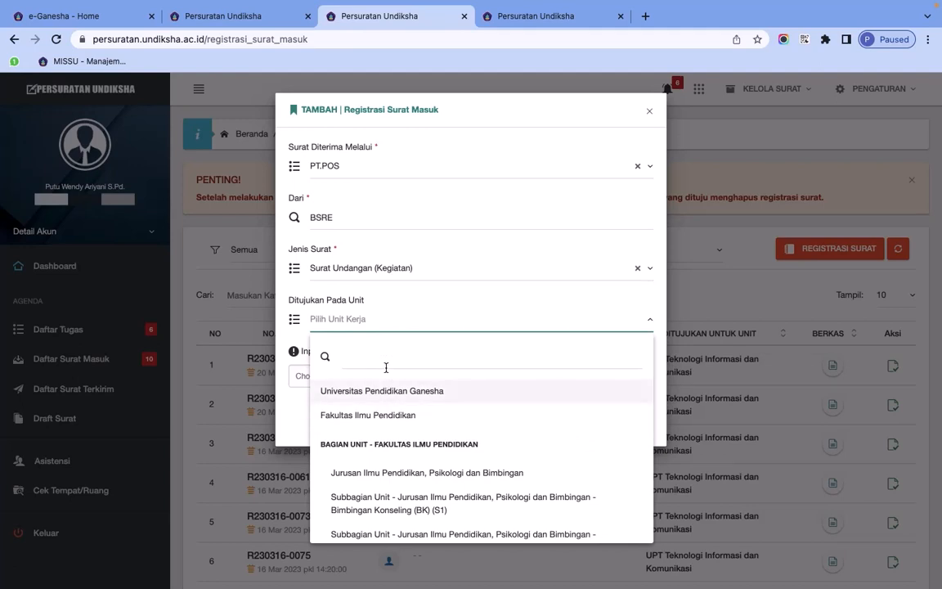
text(TEKNOLO)
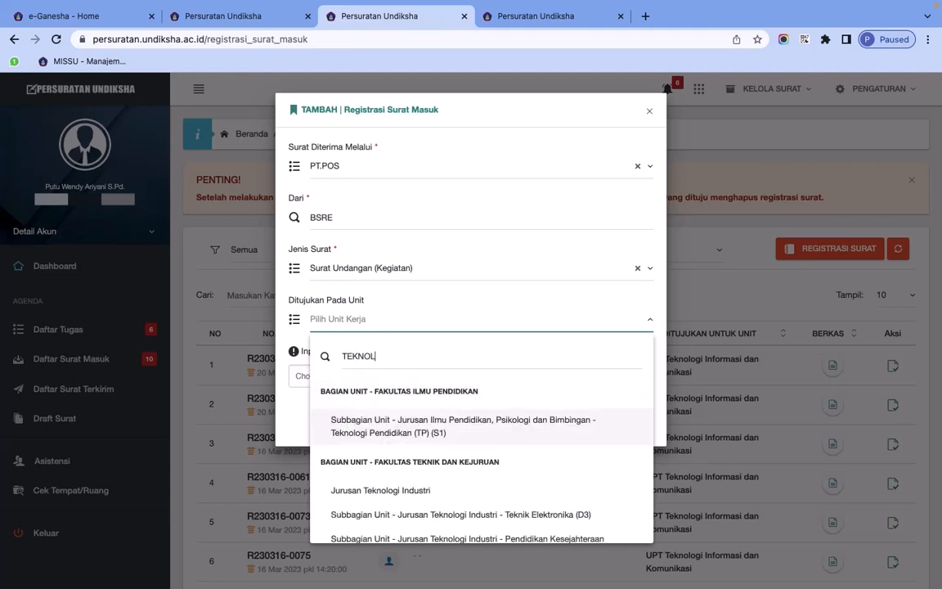
key(BackSpace)
key(BackSpace)
key(BackSpace)
key(BackSpace)
key(BackSpace)
key(BackSpace)
key(BackSpace)
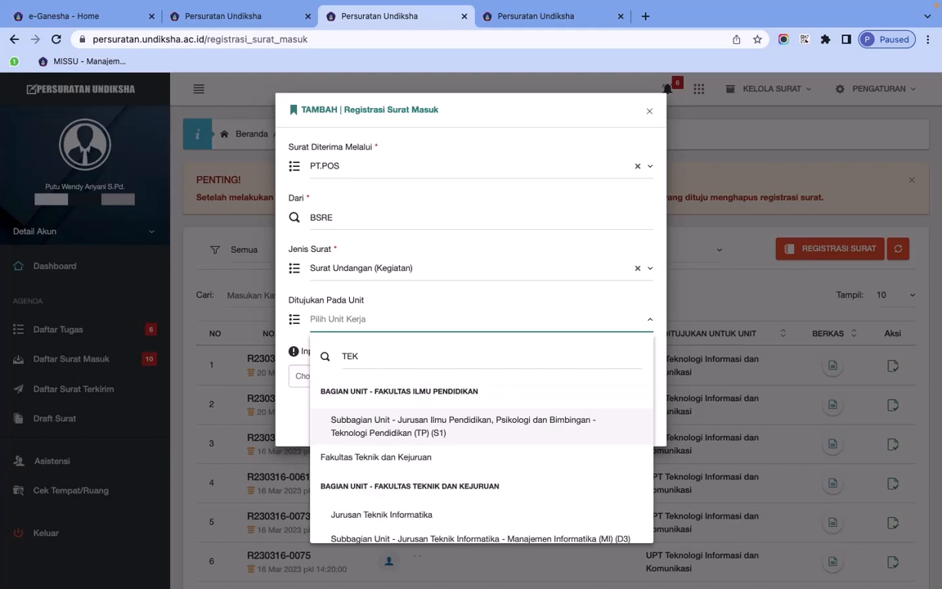
text(UPT)
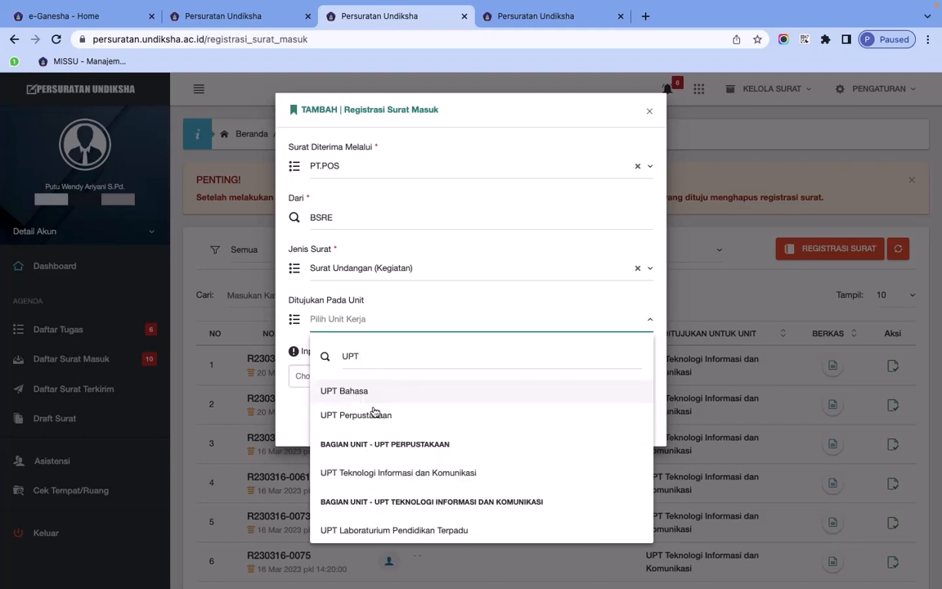
click(401, 472)
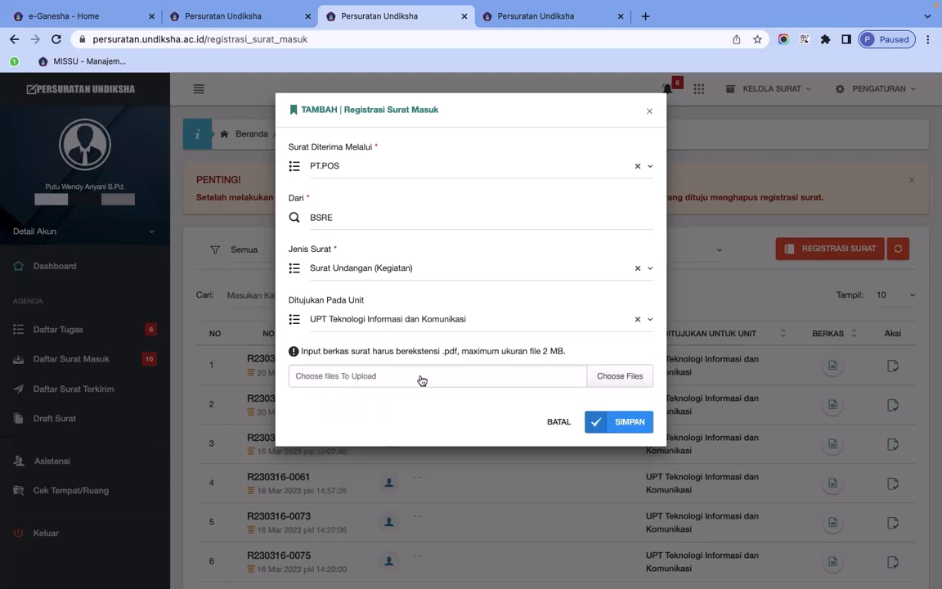
click(612, 376)
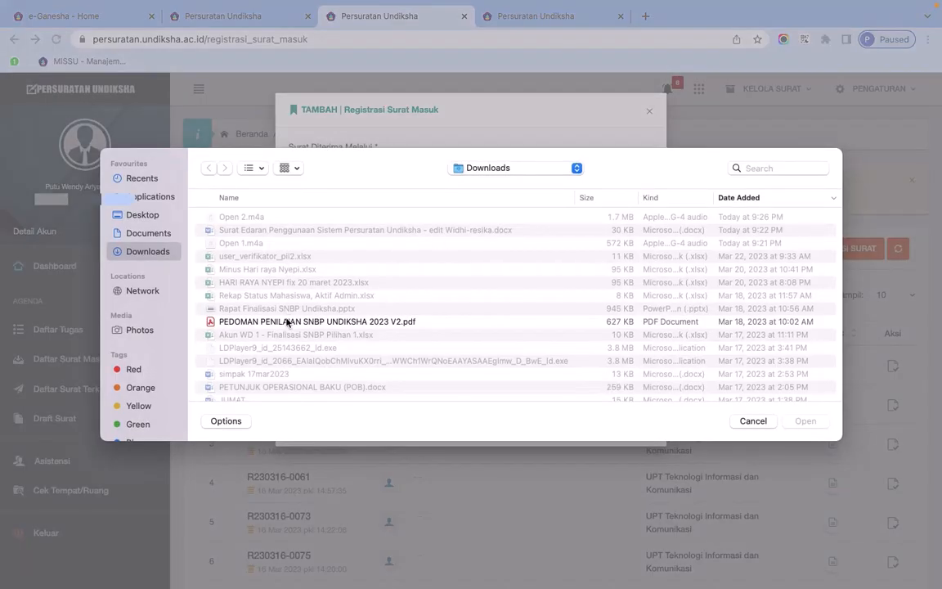
scroll(288, 327, down, 10)
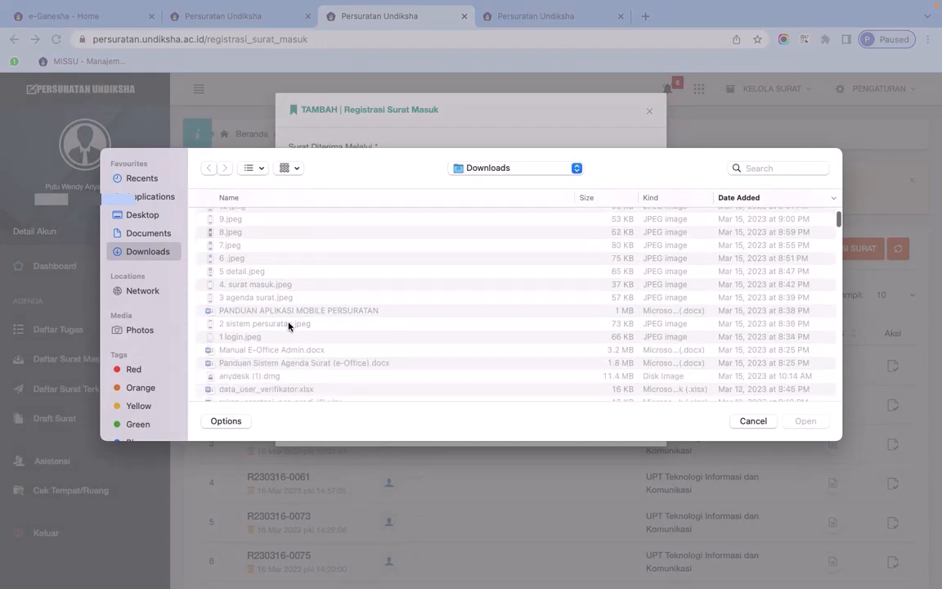
scroll(288, 327, down, 3)
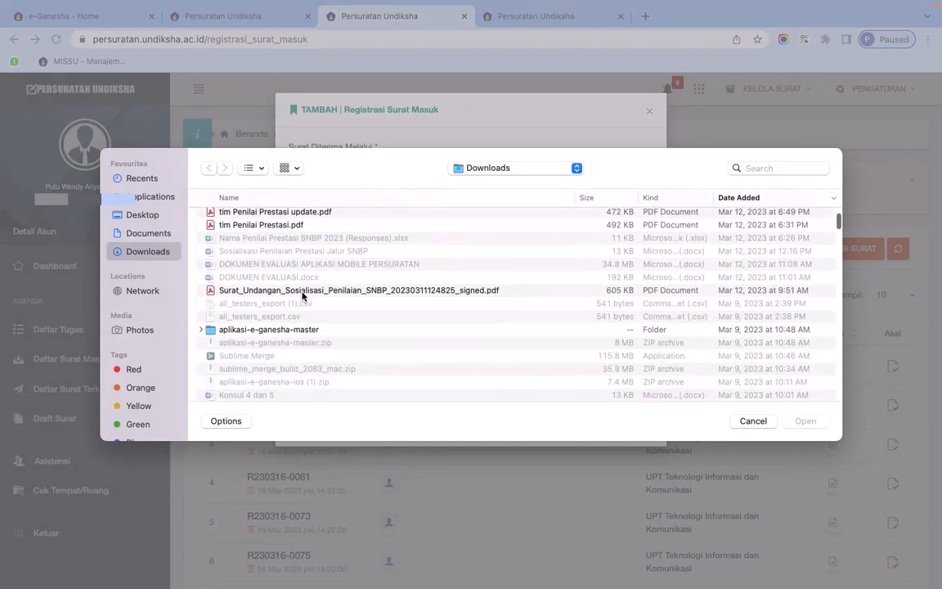
click(302, 292)
click(802, 421)
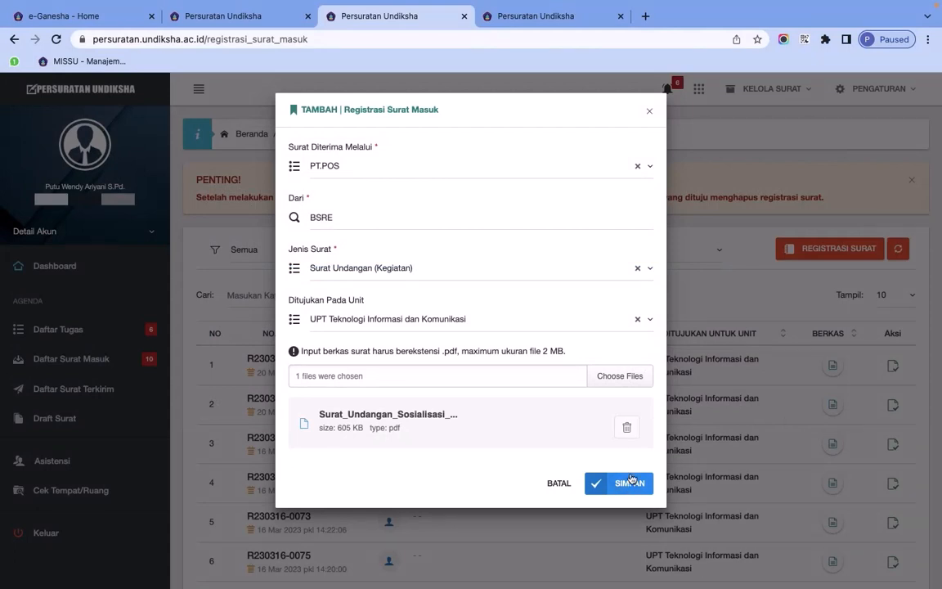
click(630, 485)
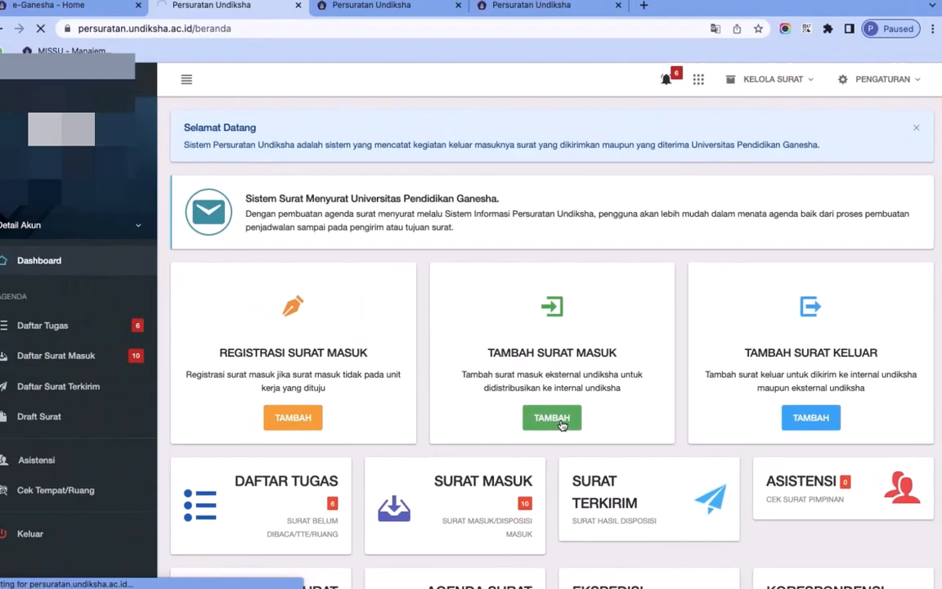
Open the form for adding an external incoming letter and review its identity, recipient, summary, closing and Tembusan fields
click(485, 391)
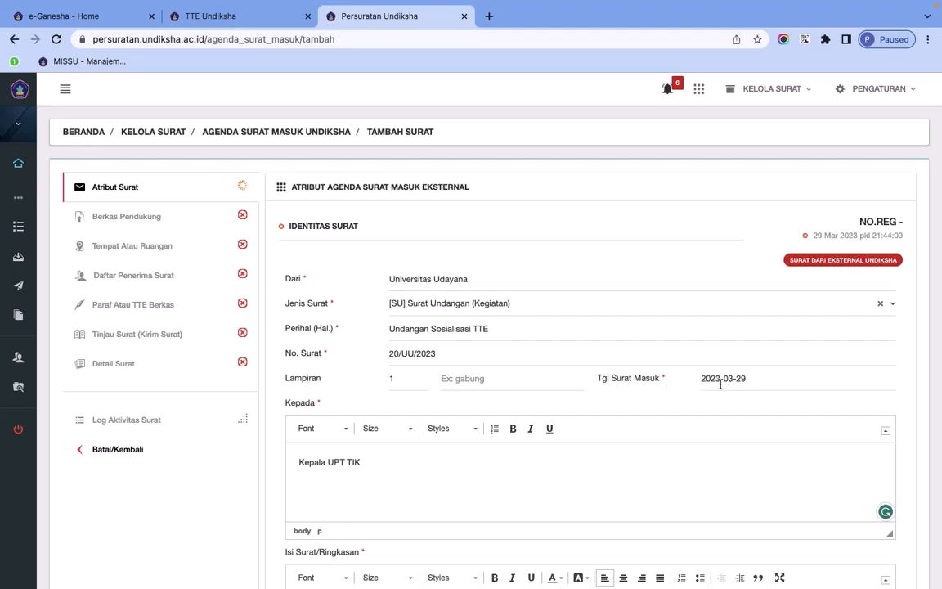
scroll(665, 375, down, 3)
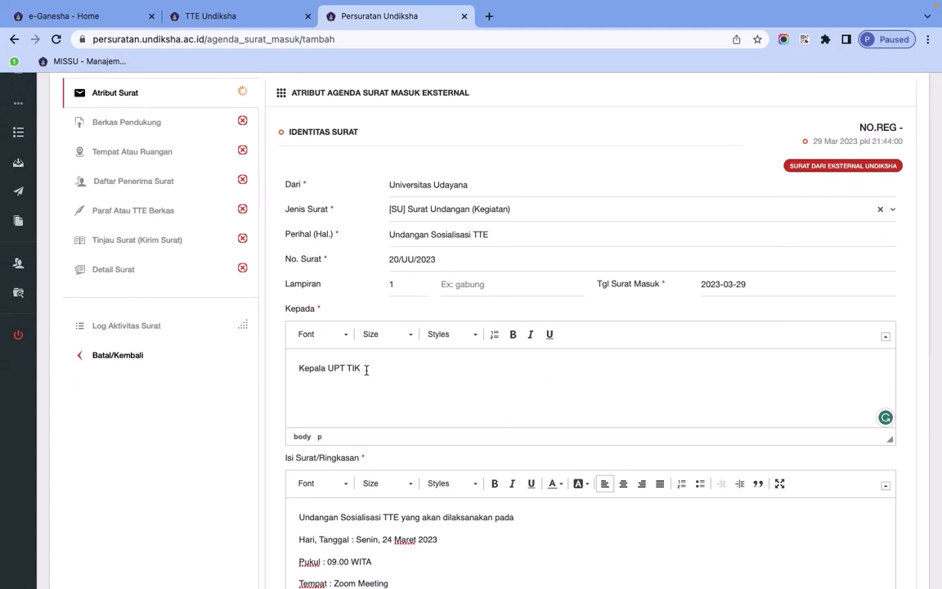
scroll(366, 370, down, 4)
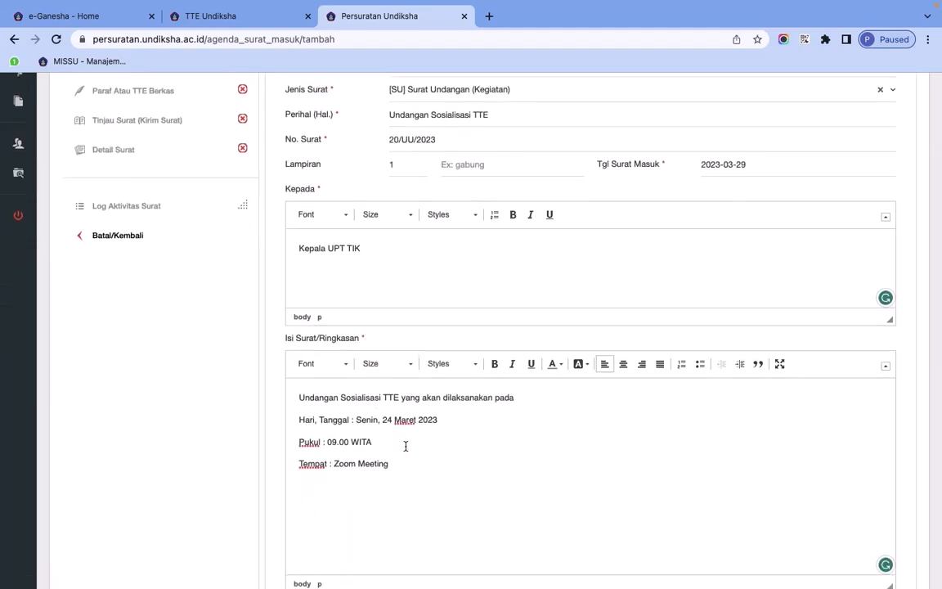
scroll(406, 445, down, 5)
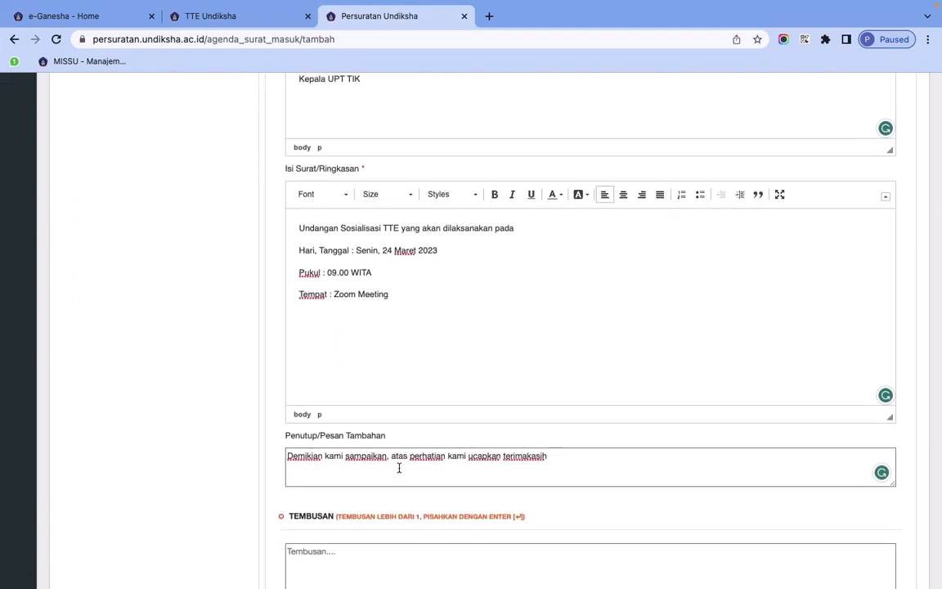
scroll(399, 468, down, 5)
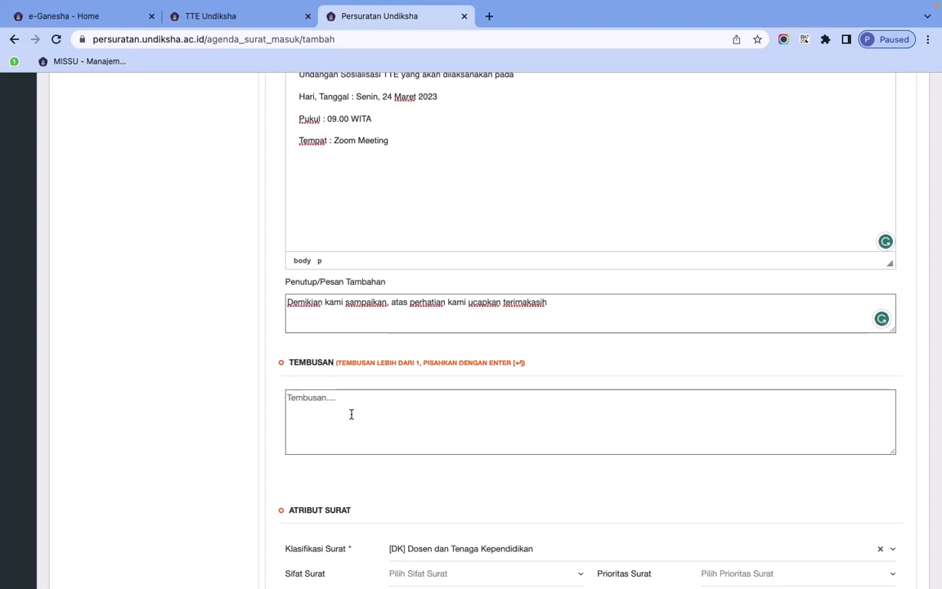
scroll(351, 415, down, 4)
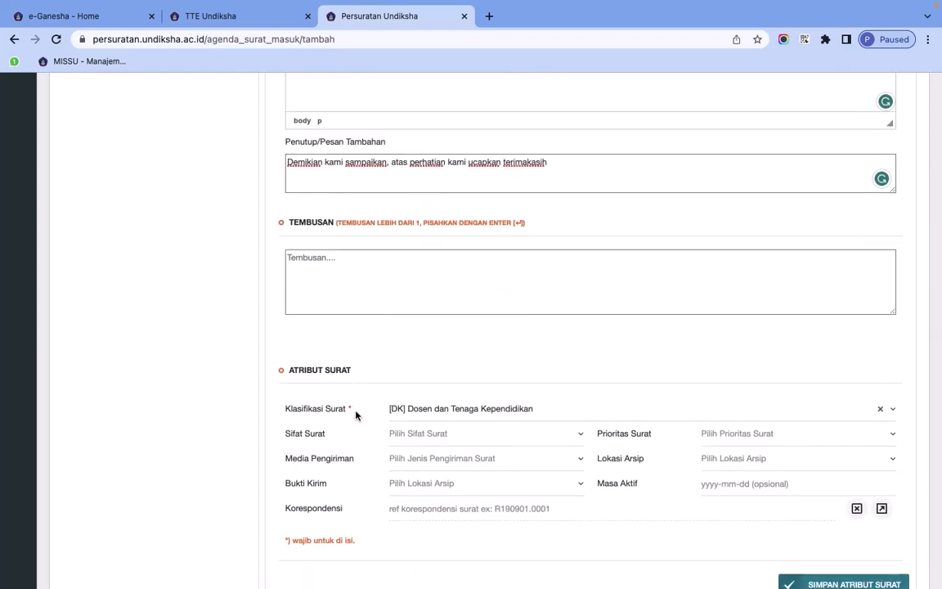
Keep [DK] Dosen dan Tenaga Kependidikan as the Klasifikasi Surat and save the letter attributes
click(424, 415)
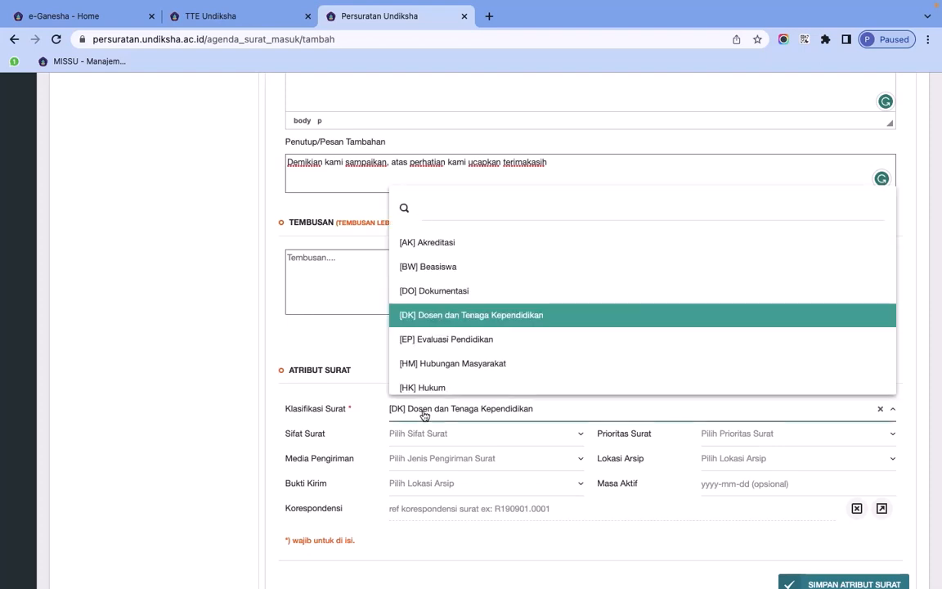
click(424, 415)
scroll(435, 467, down, 1)
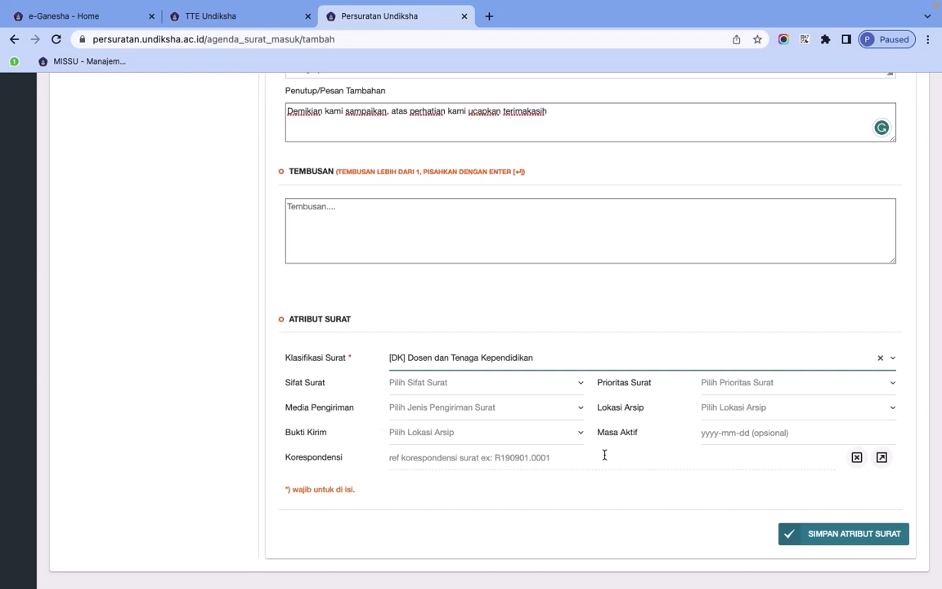
scroll(605, 455, up, 1)
scroll(605, 455, down, 1)
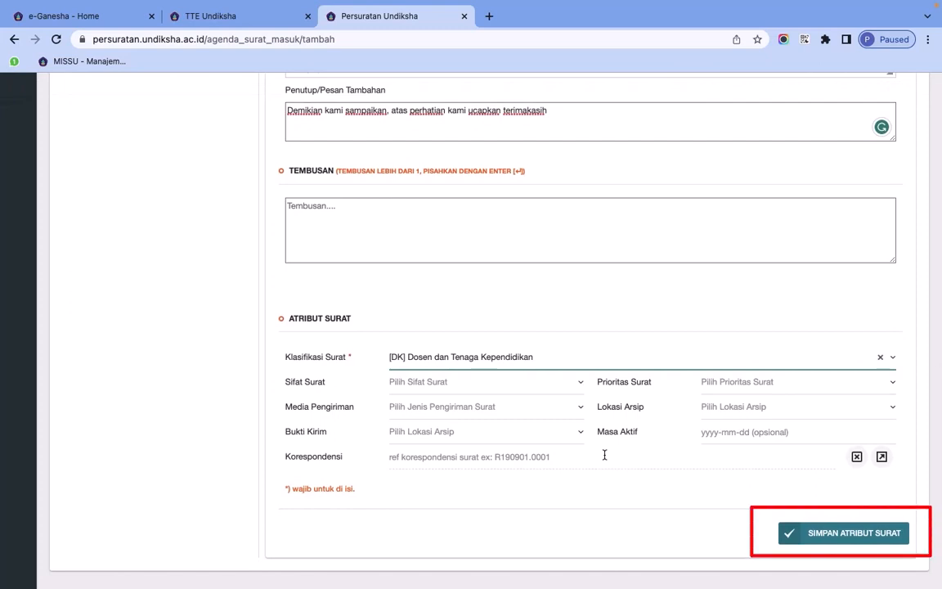
click(834, 533)
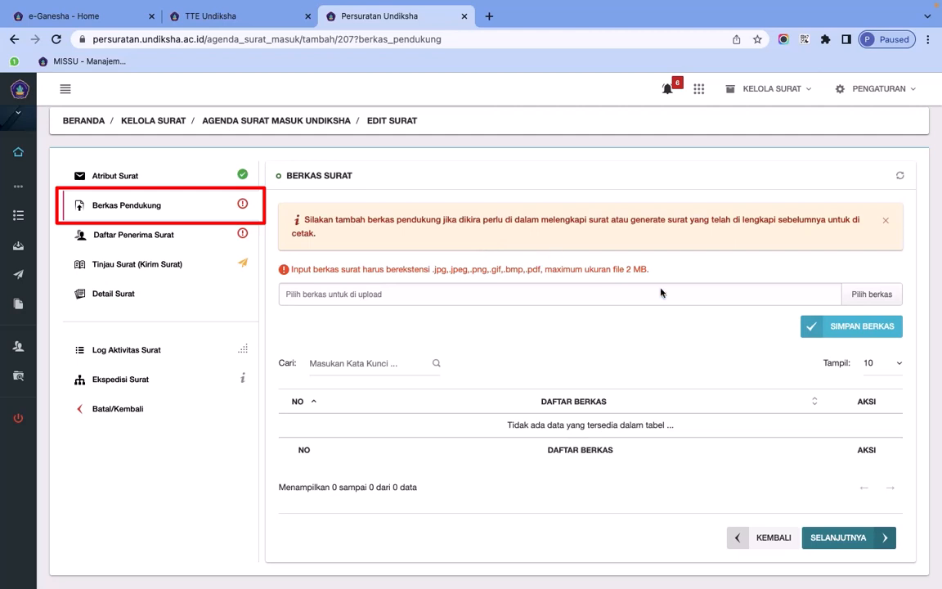
Attach UNDIKSHA_ttde.pdf from Downloads as the letter's supporting file and save it
click(869, 301)
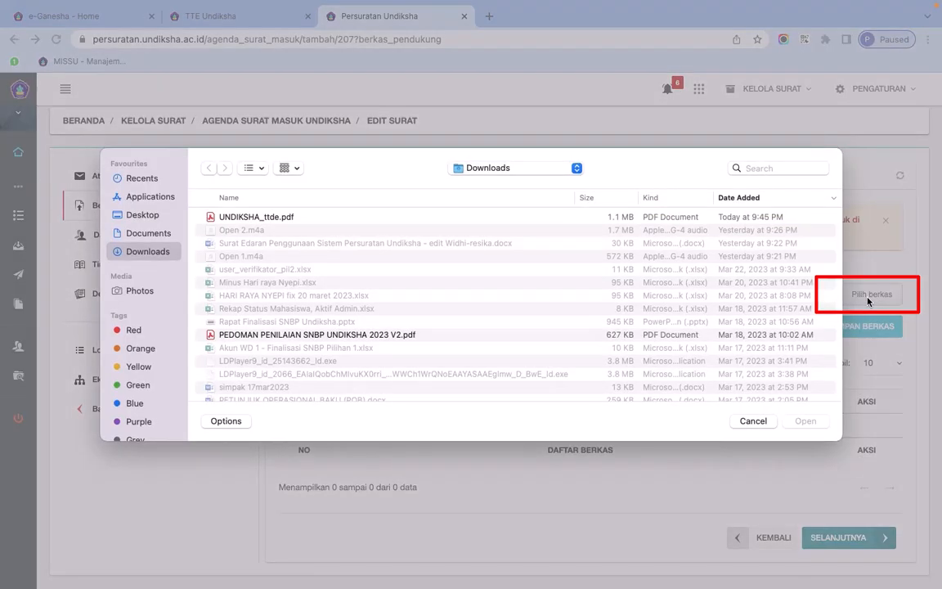
click(268, 218)
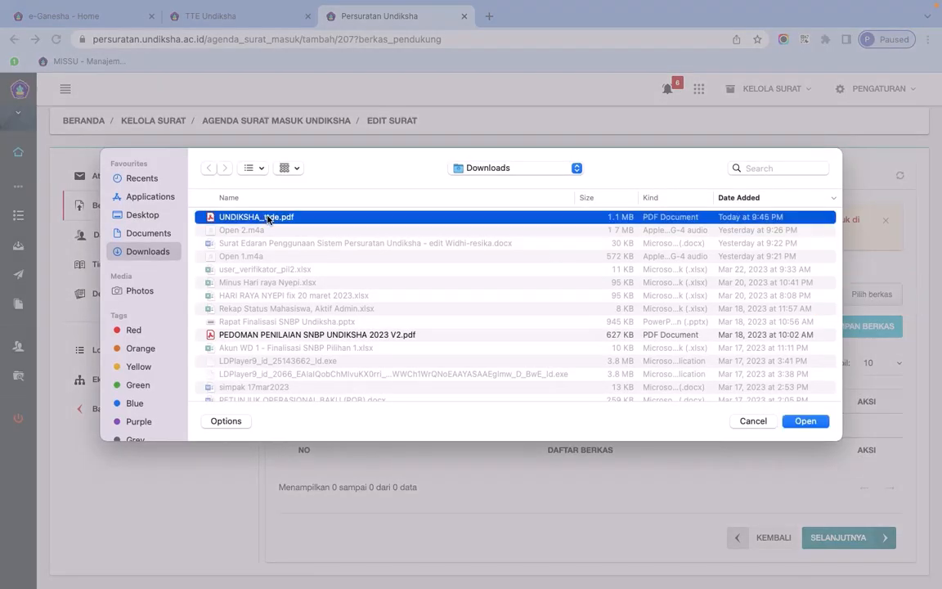
click(808, 422)
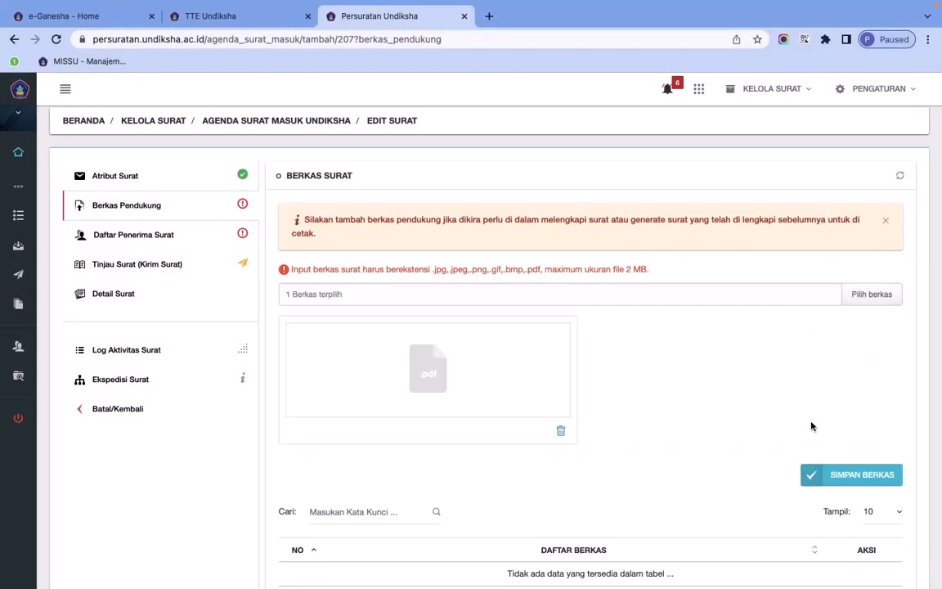
scroll(811, 427, down, 2)
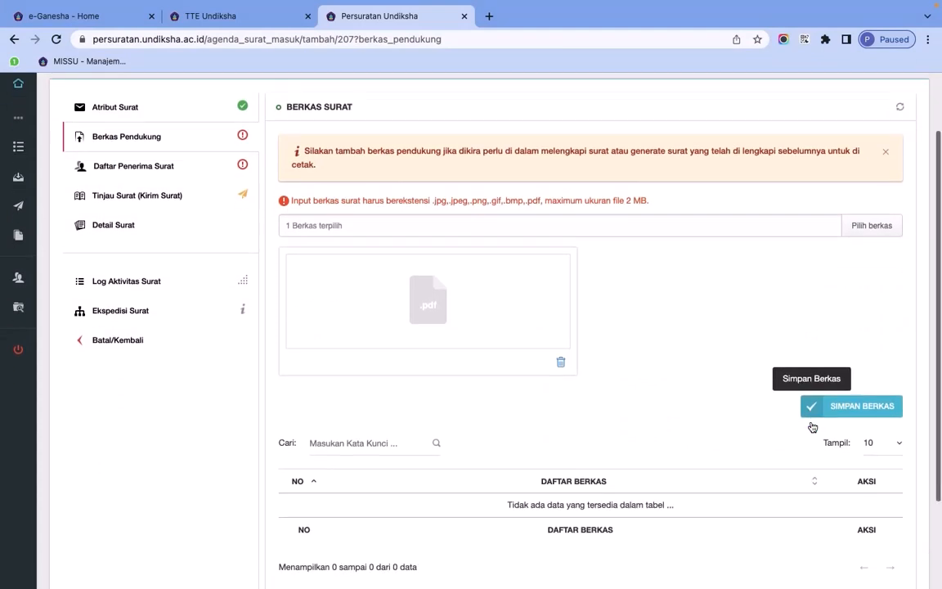
scroll(813, 425, down, 1)
click(851, 366)
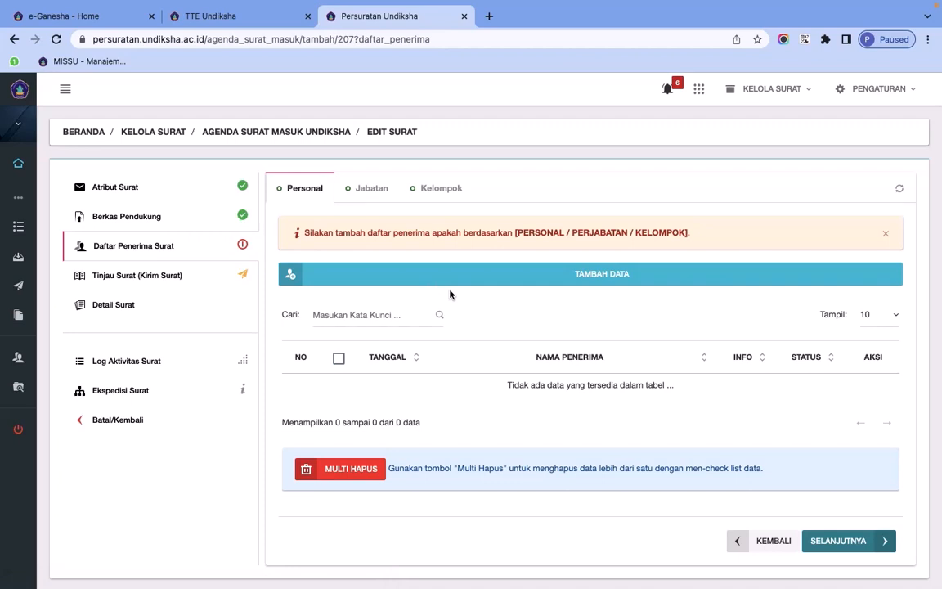
Search the personal recipients for the intended lecturer's name and save that person as a letter recipient, without Tembusan or Berkas Fisik marks
click(363, 193)
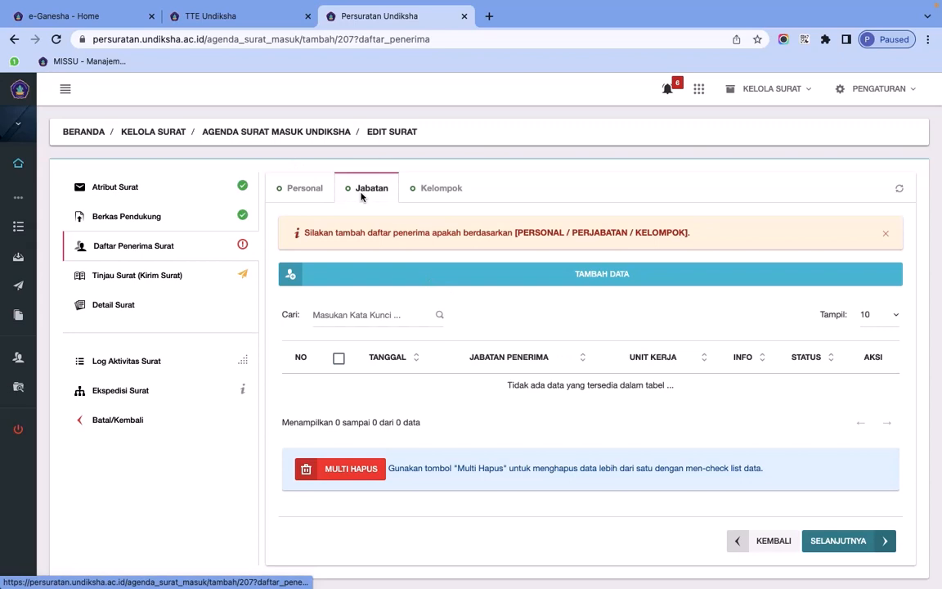
click(423, 191)
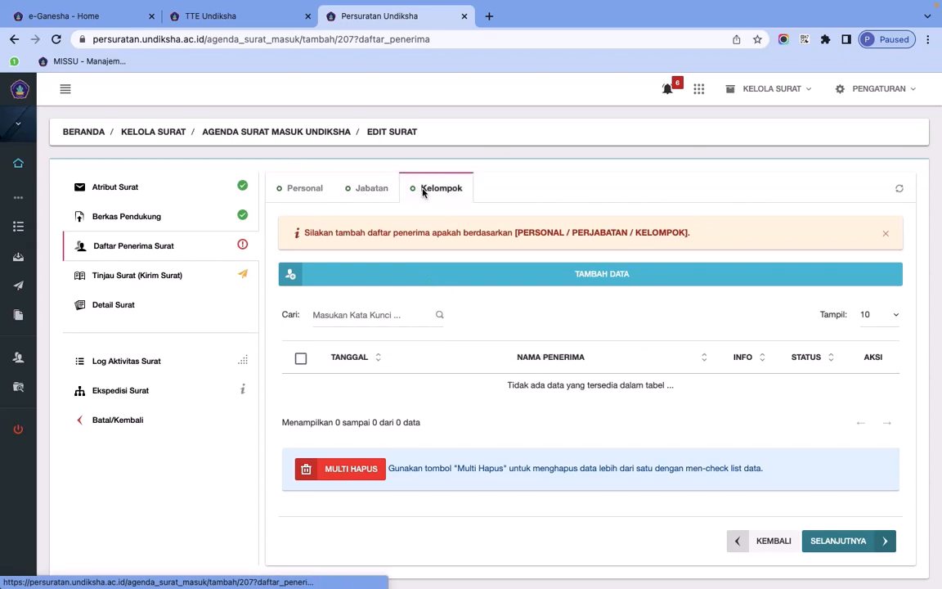
click(298, 189)
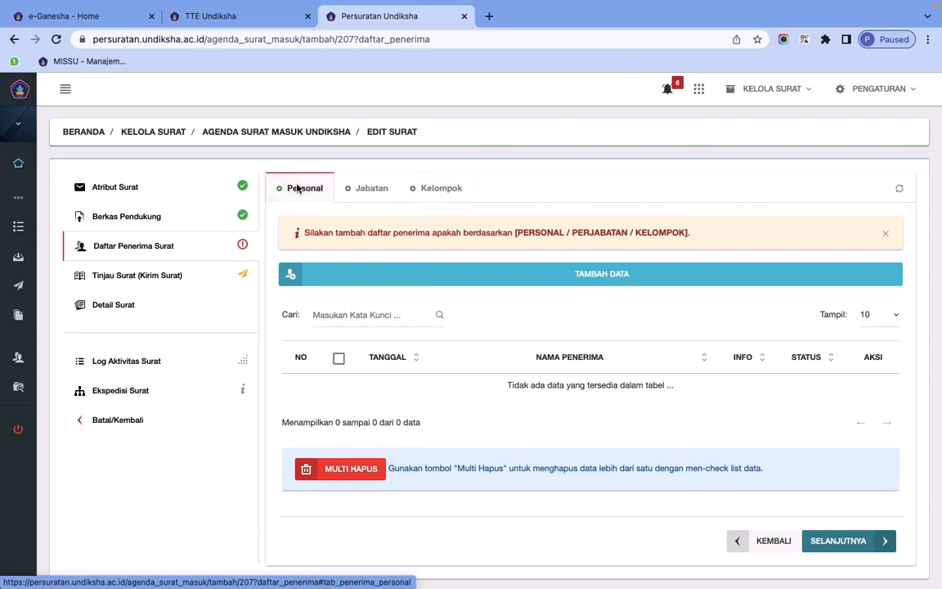
click(556, 280)
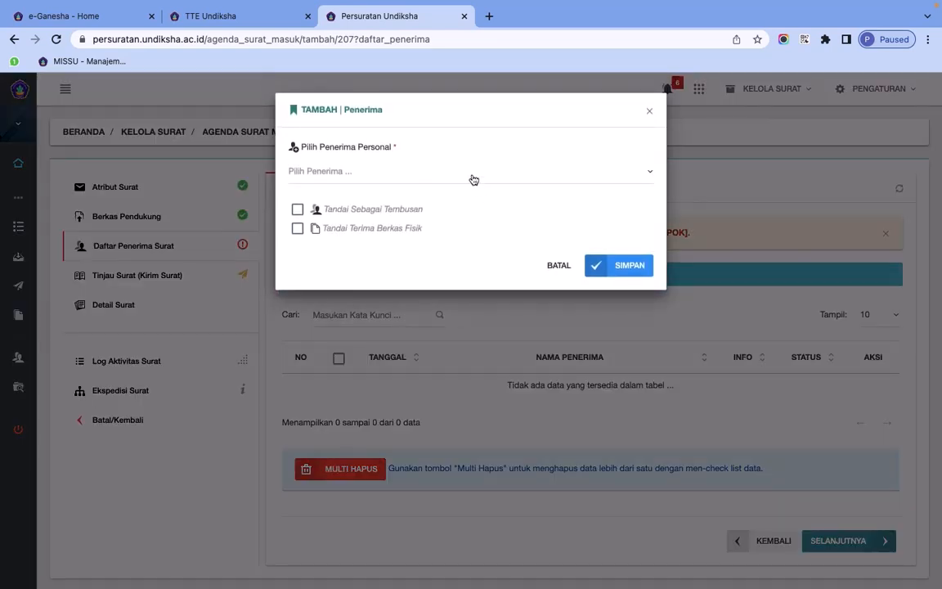
click(473, 174)
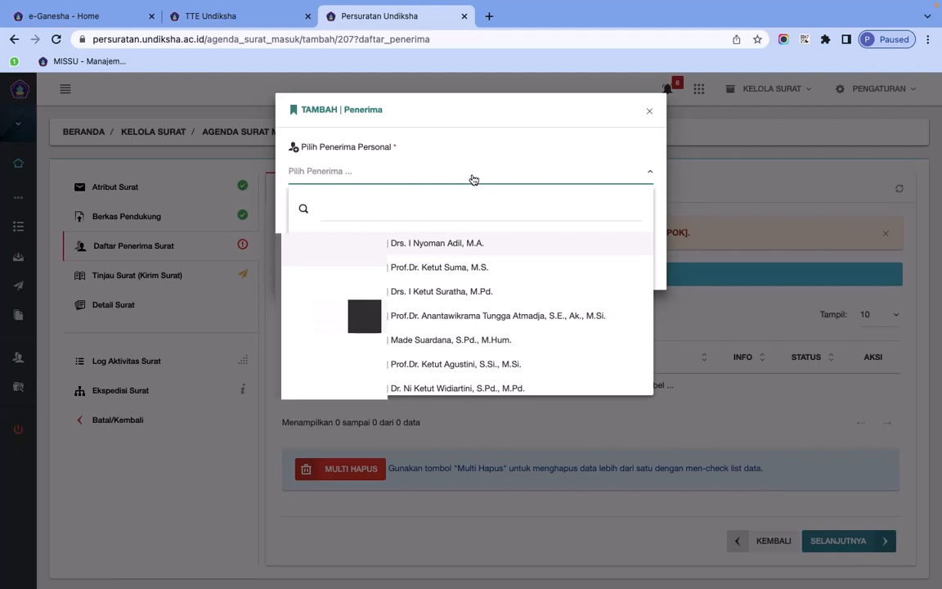
text(res)
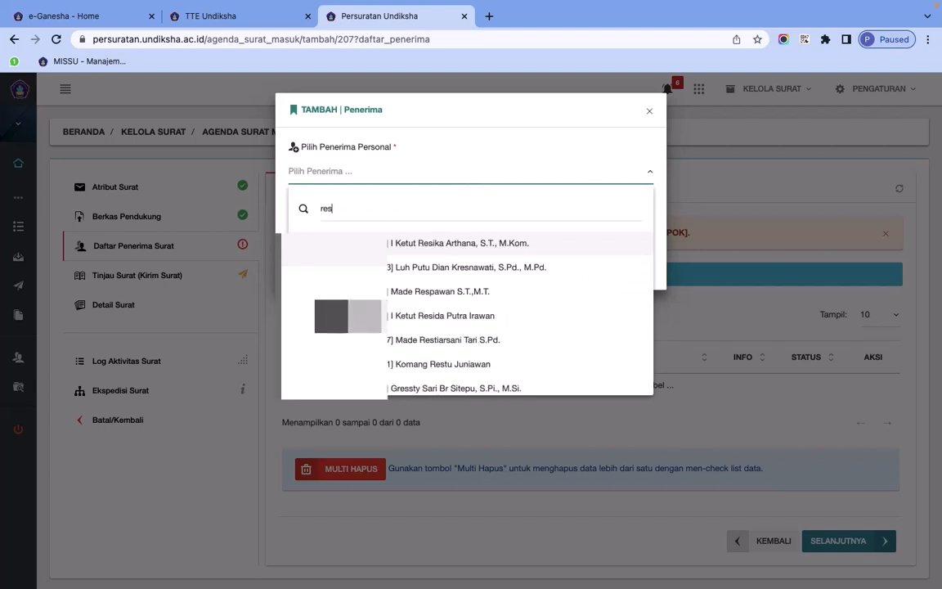
text(ika)
click(474, 243)
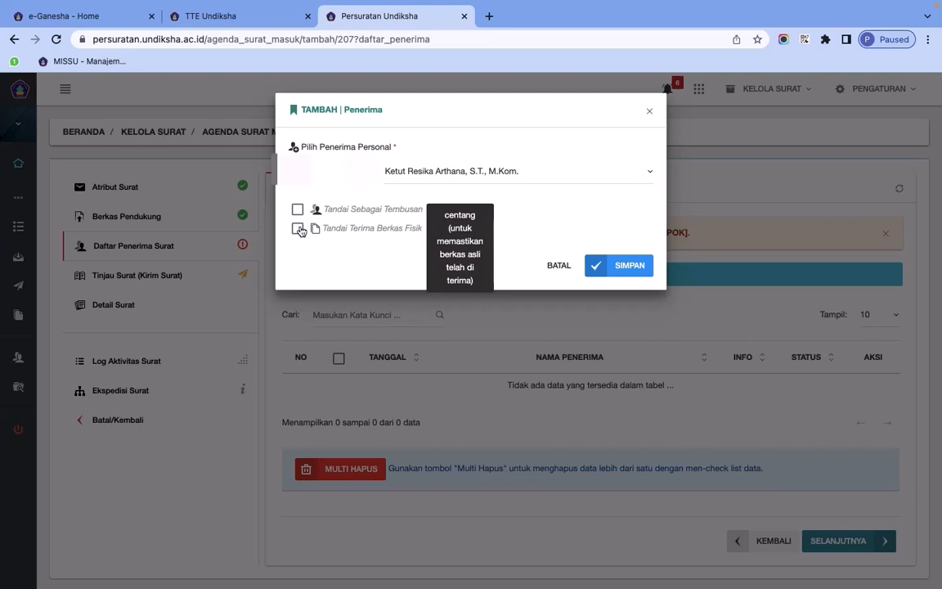
click(631, 266)
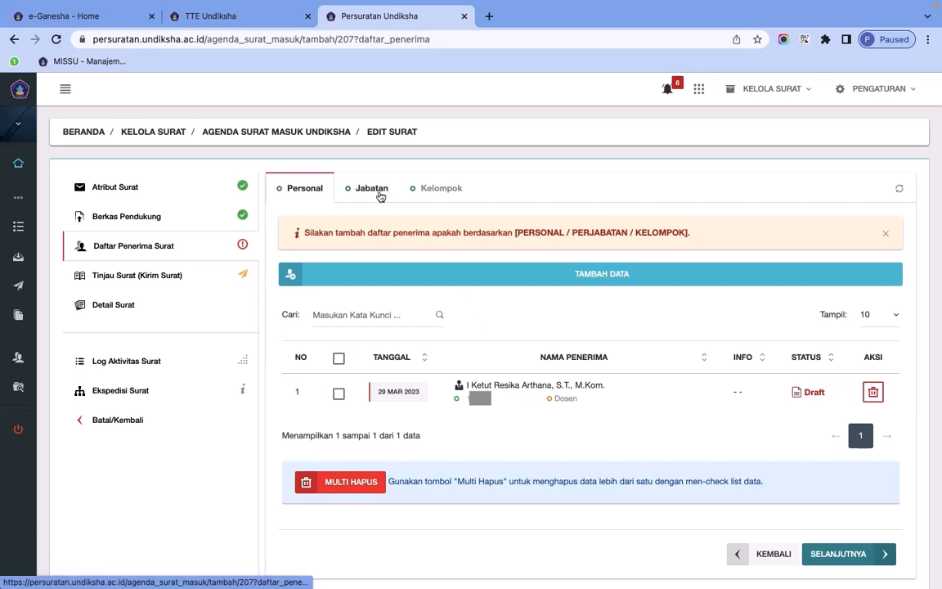
Add a recipient by position with Unit Kerja Fakultas Ilmu Pendidikan and Jabatan Wakil Dekan II, and save it
click(382, 197)
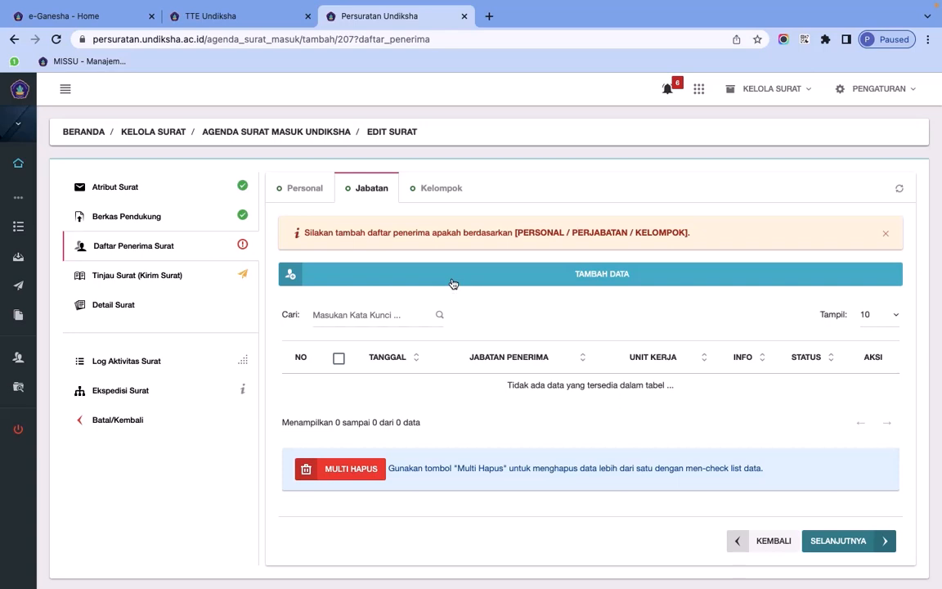
click(453, 283)
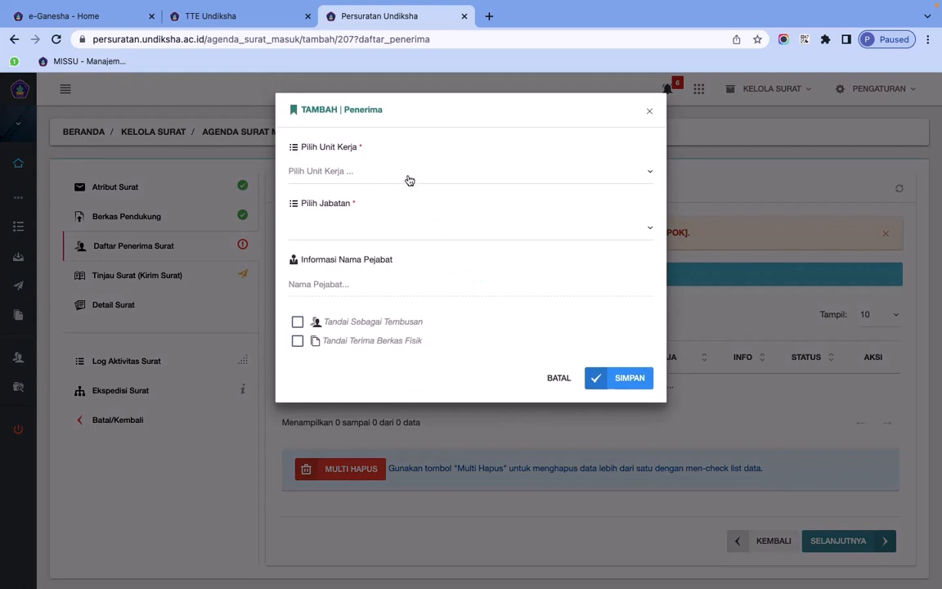
click(409, 181)
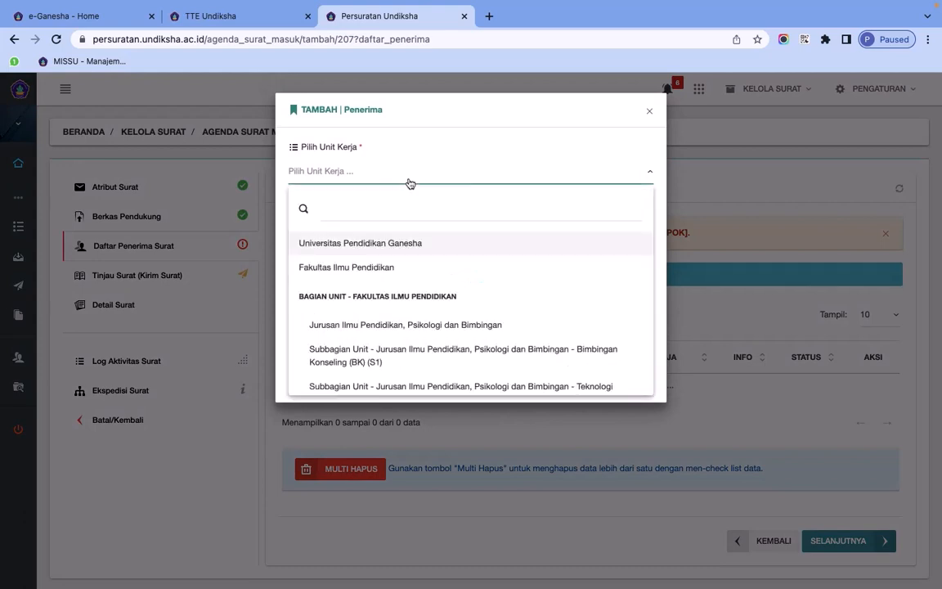
click(392, 272)
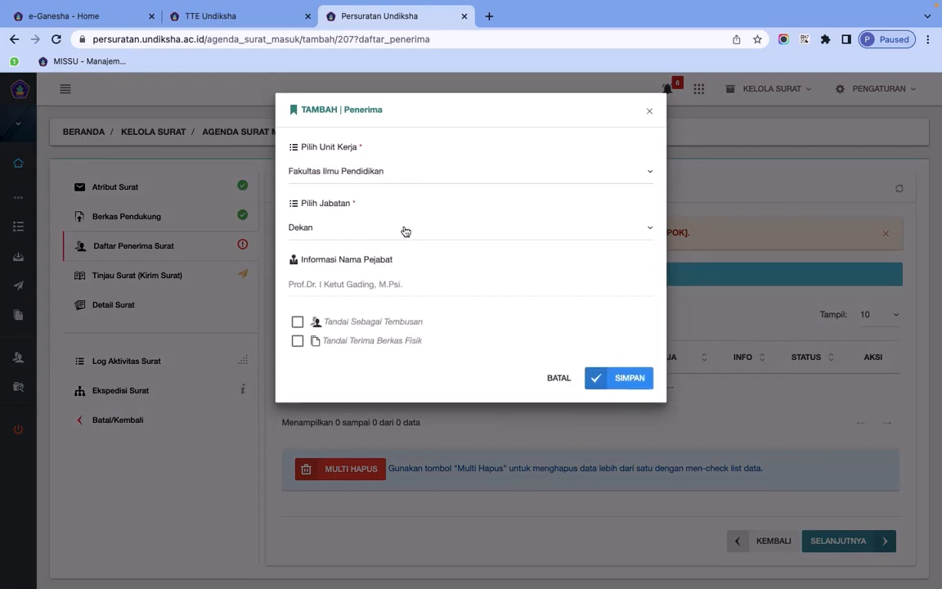
click(405, 232)
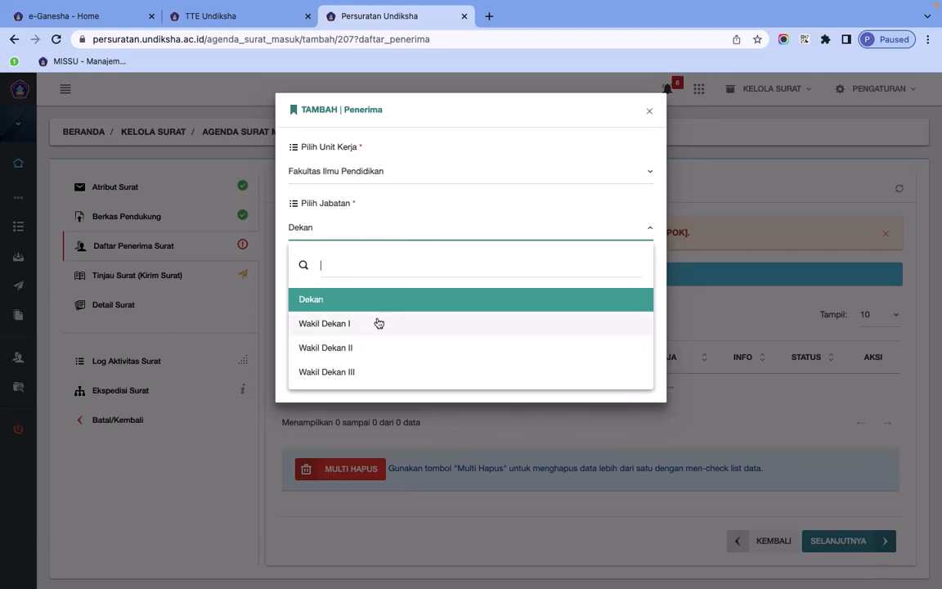
click(381, 345)
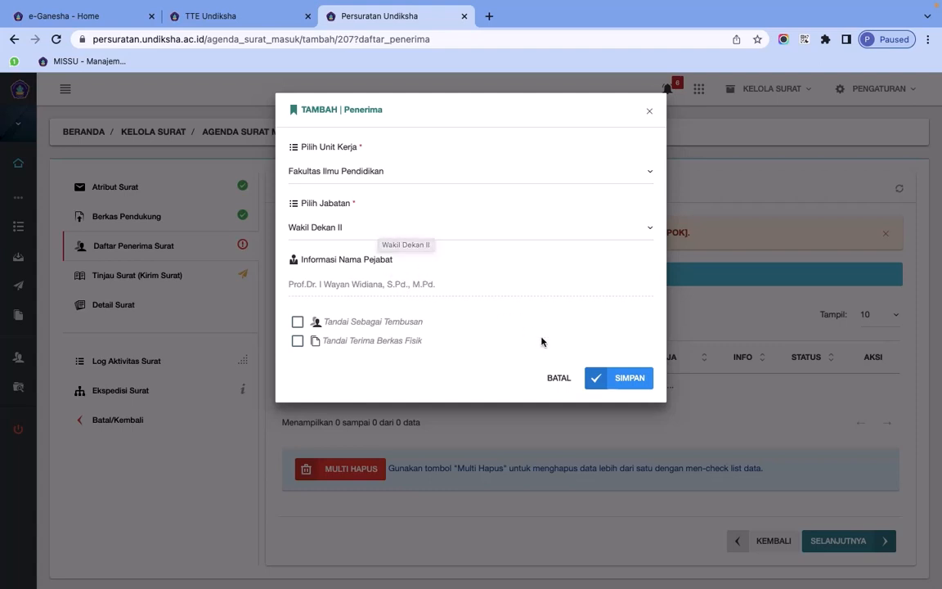
click(620, 386)
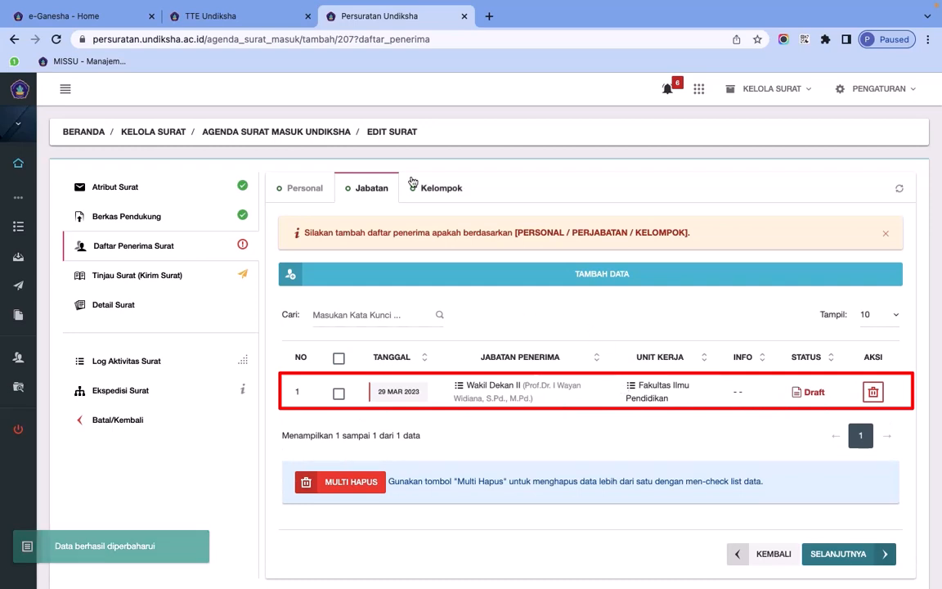
Add the group Pegawai Kontrak UPT TIK as letter recipients and save it
click(429, 191)
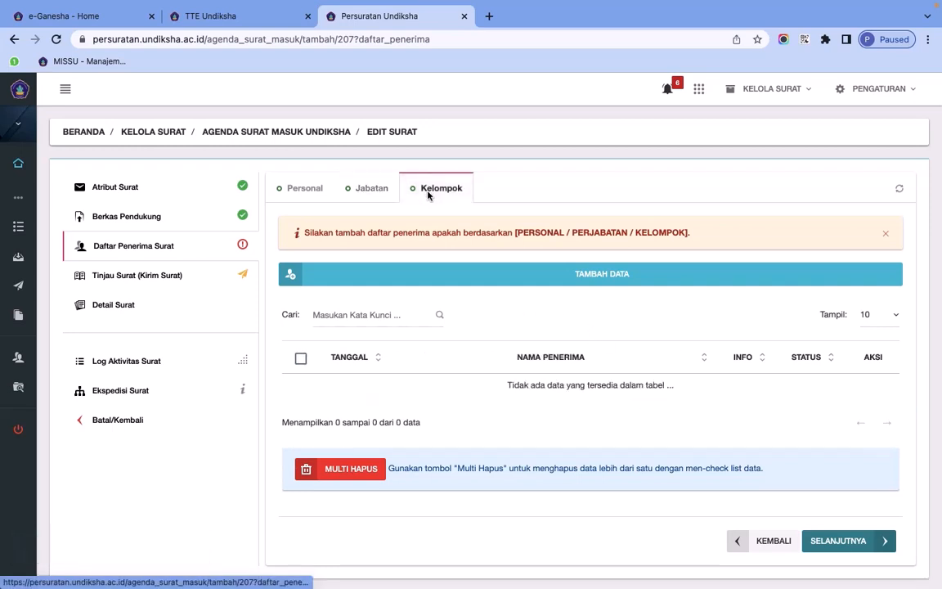
click(491, 278)
click(433, 175)
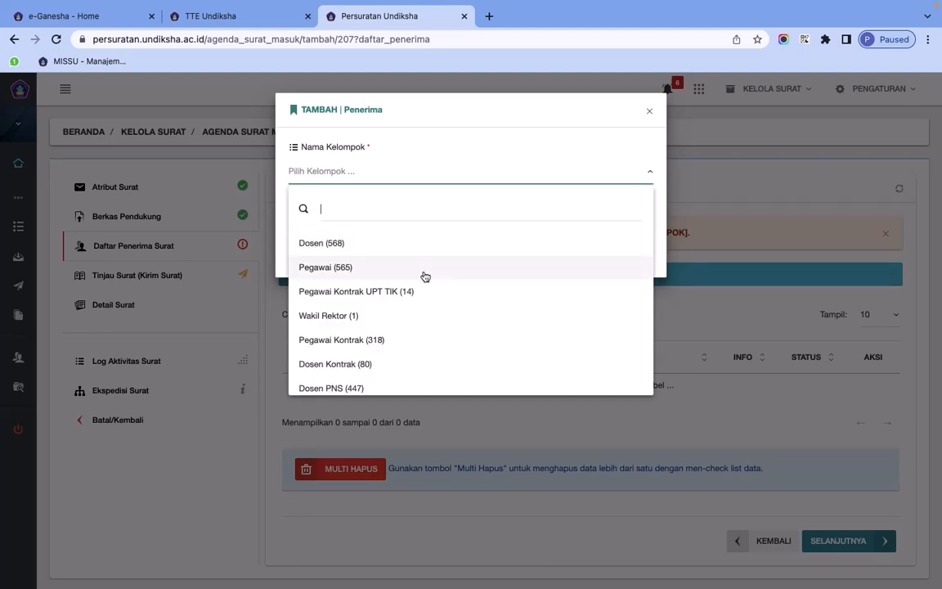
scroll(425, 328, down, 3)
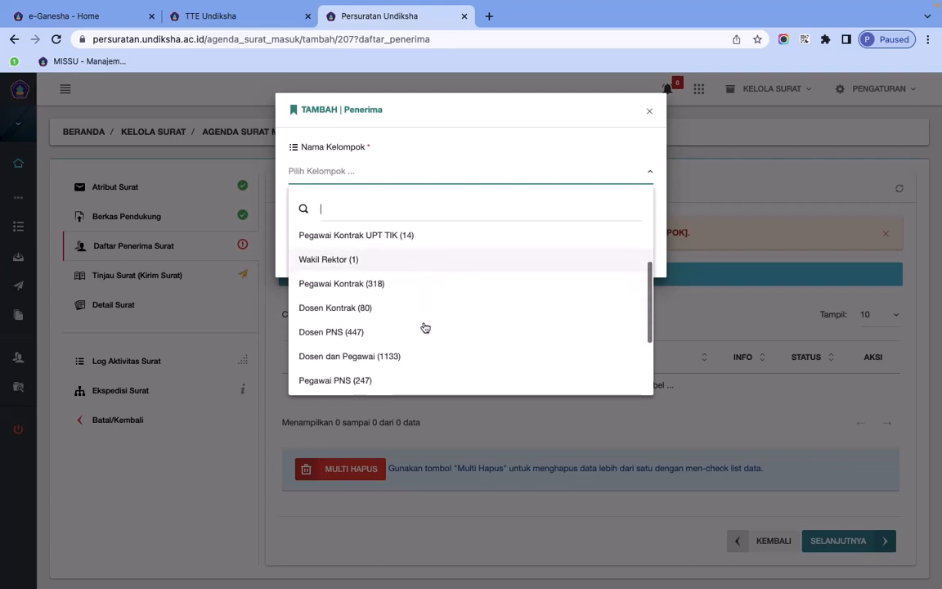
scroll(425, 327, down, 1)
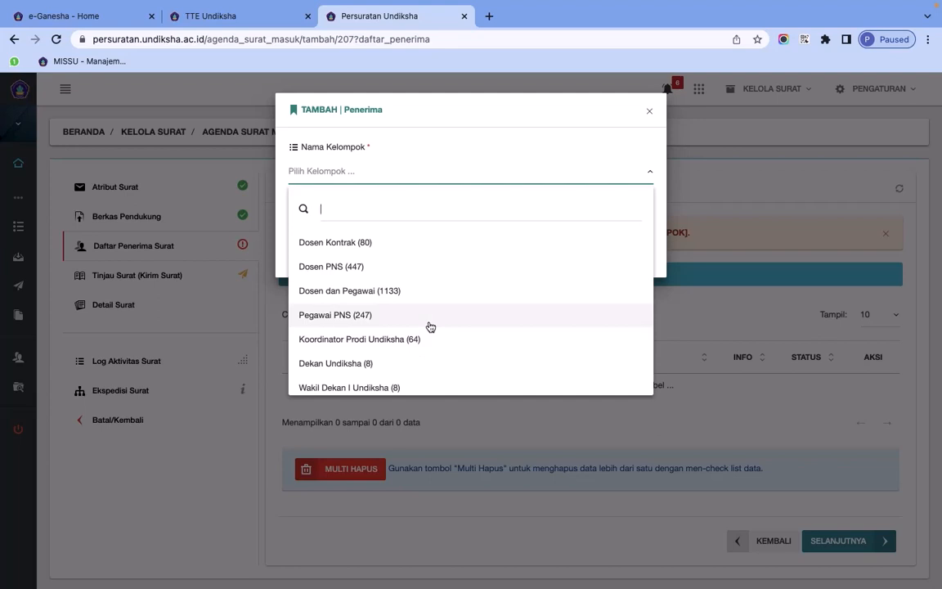
scroll(431, 326, up, 3)
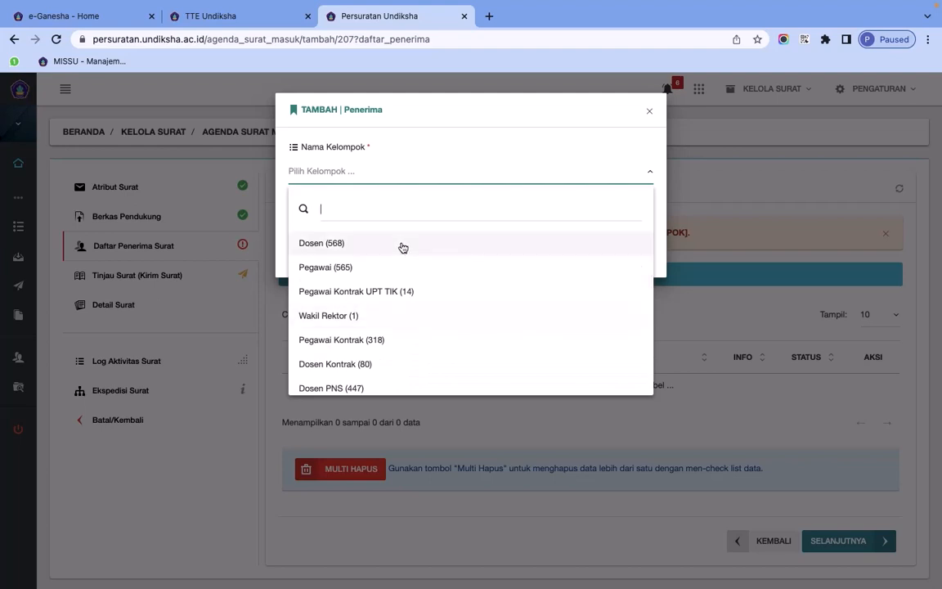
scroll(399, 273, down, 1)
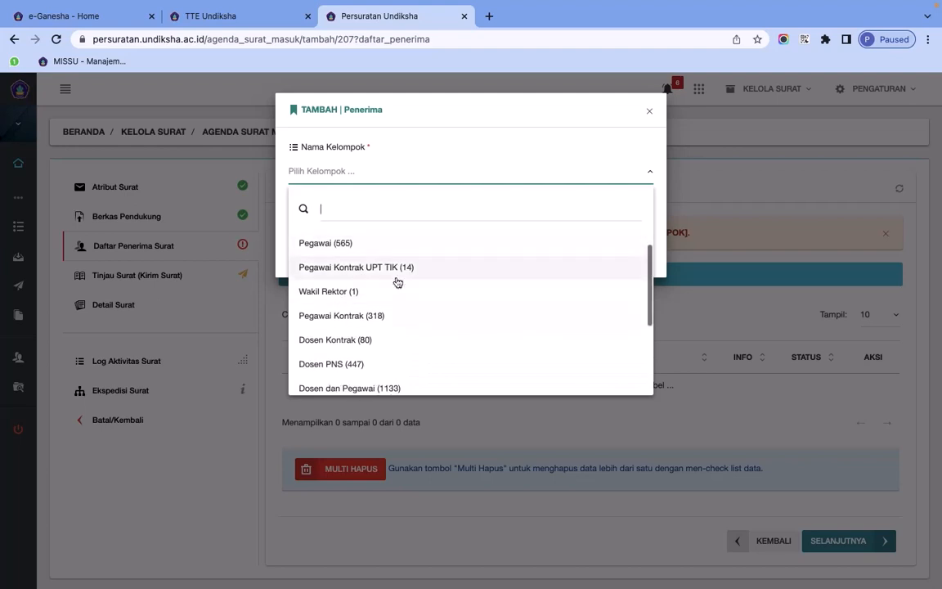
scroll(398, 282, down, 1)
click(395, 251)
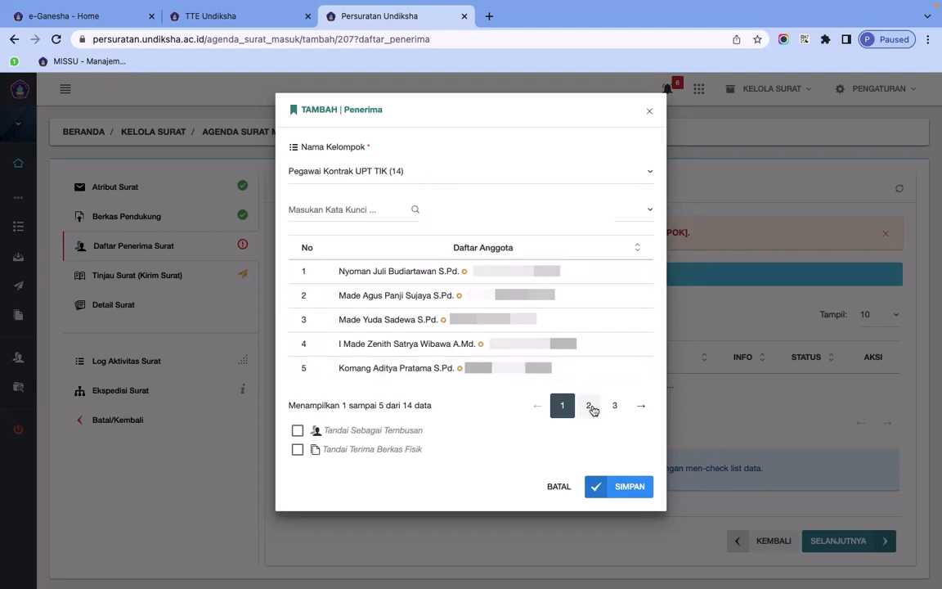
click(636, 488)
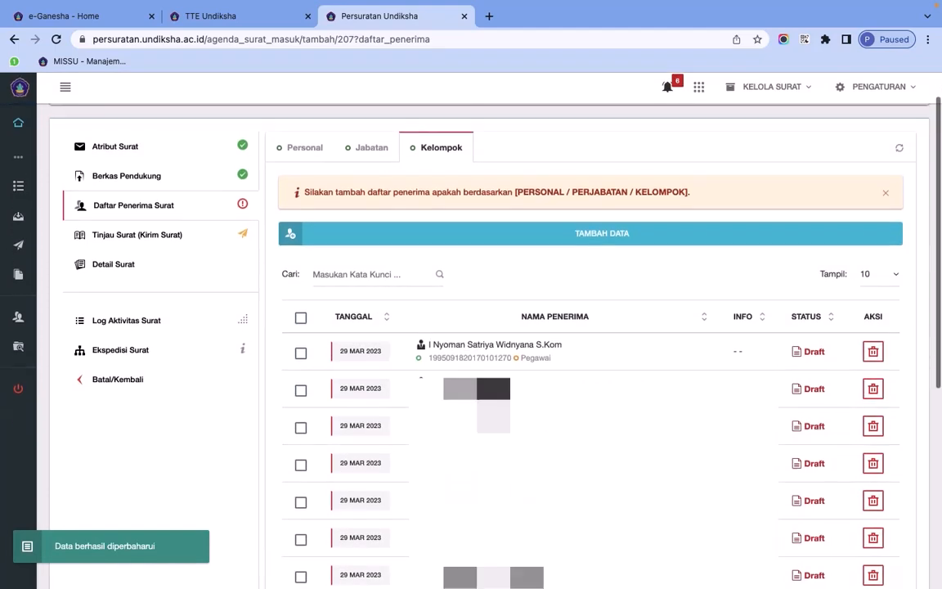
Look through the saved recipient list of the letter and continue to the Tinjau Surat review stage
scroll(589, 328, down, 5)
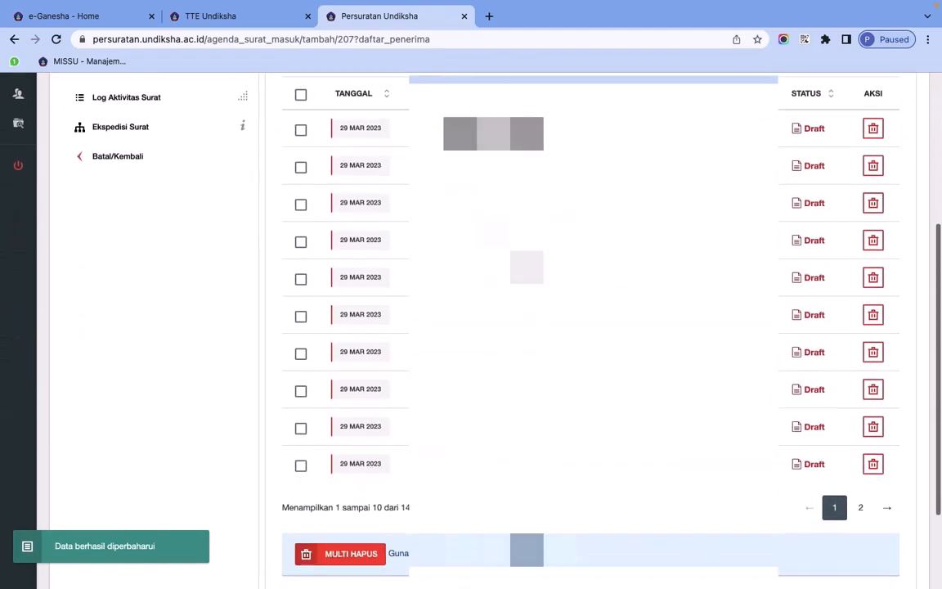
scroll(589, 328, down, 3)
scroll(589, 327, up, 5)
scroll(589, 327, up, 2)
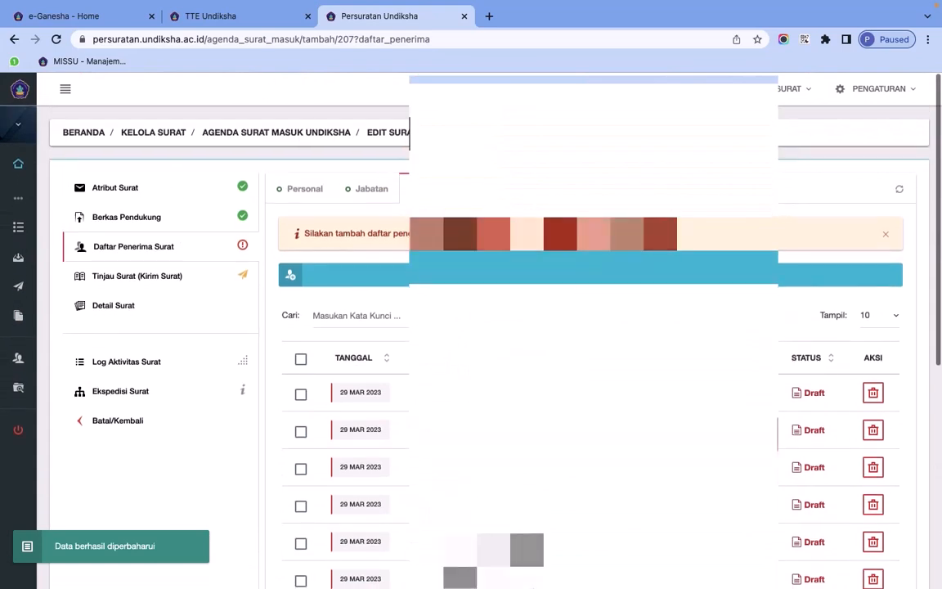
scroll(589, 328, down, 6)
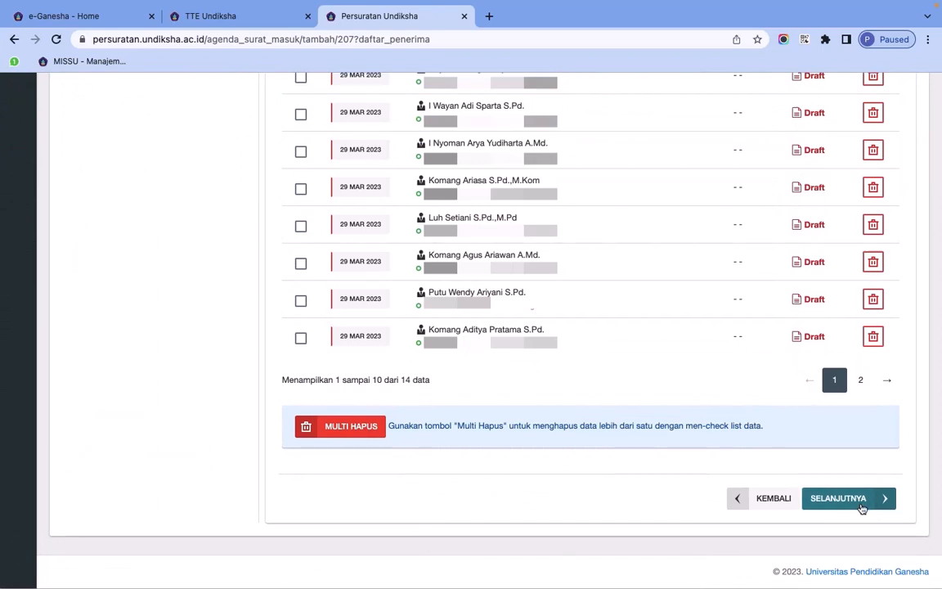
click(842, 499)
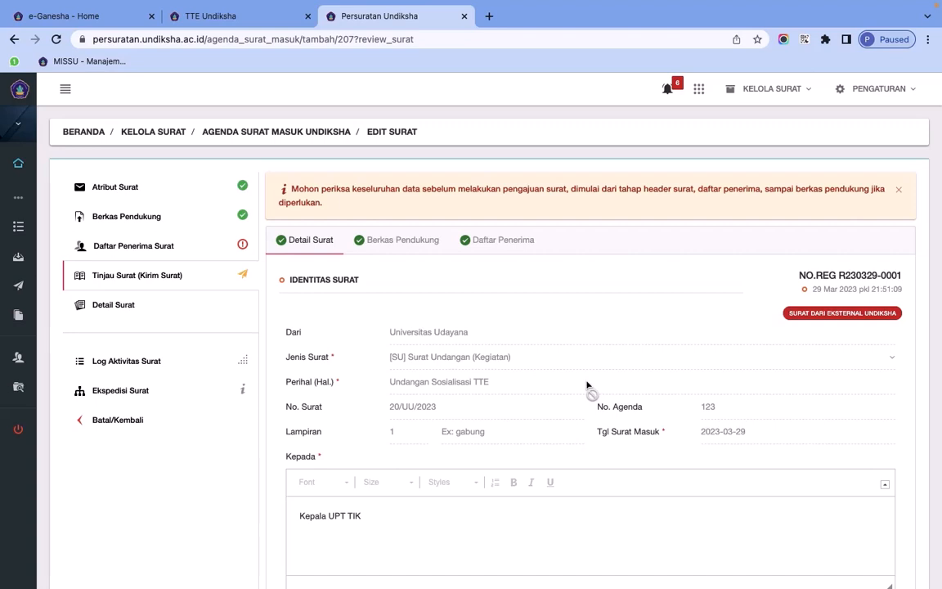
Review the letter's identity, addressee, content, closing message and attributes in Detail Surat
scroll(561, 427, down, 1)
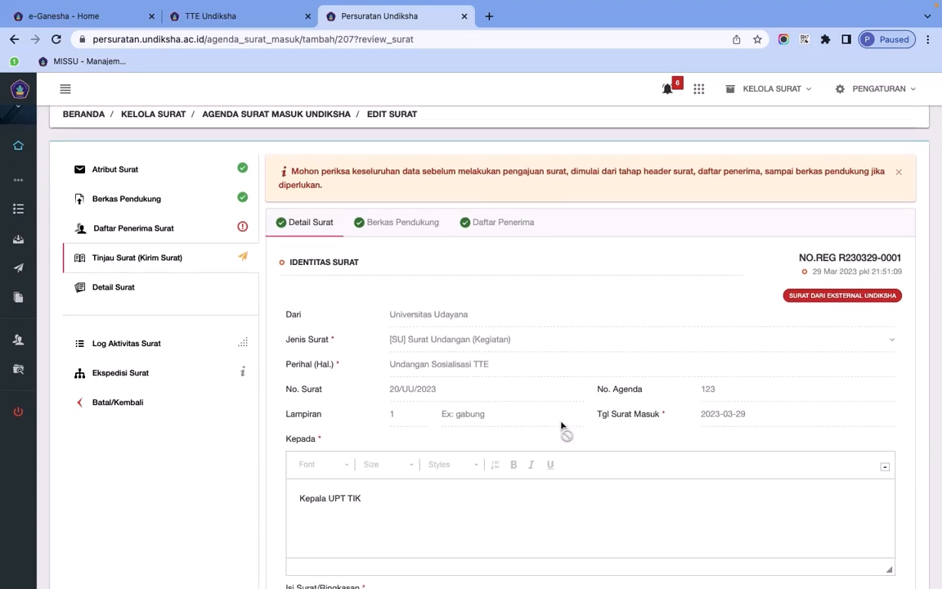
scroll(561, 427, down, 5)
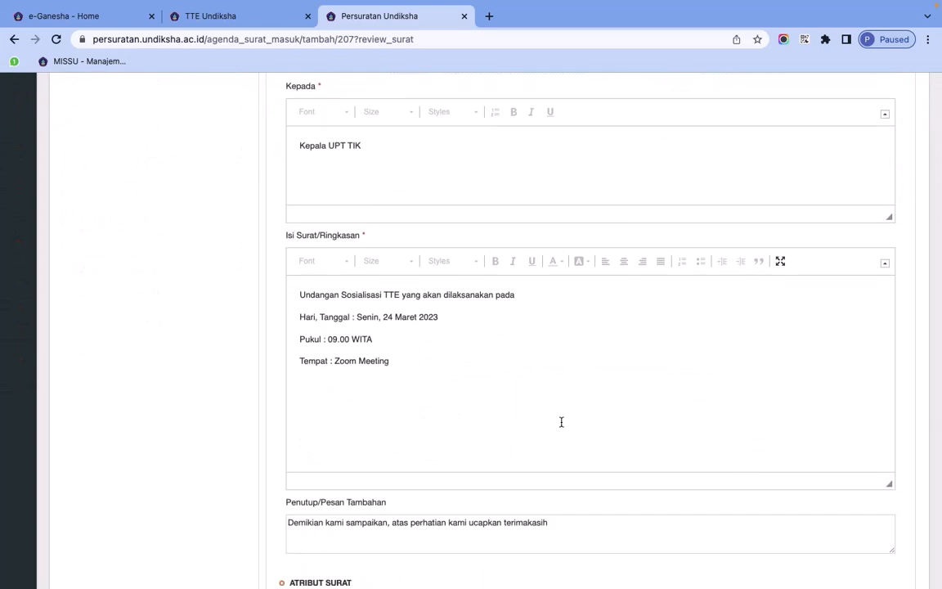
scroll(561, 422, down, 4)
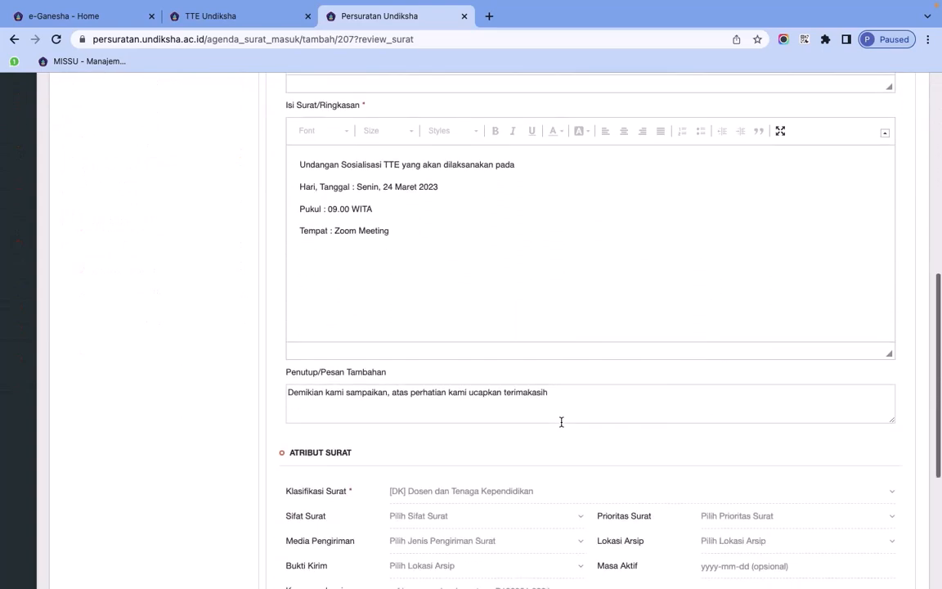
scroll(561, 425, up, 10)
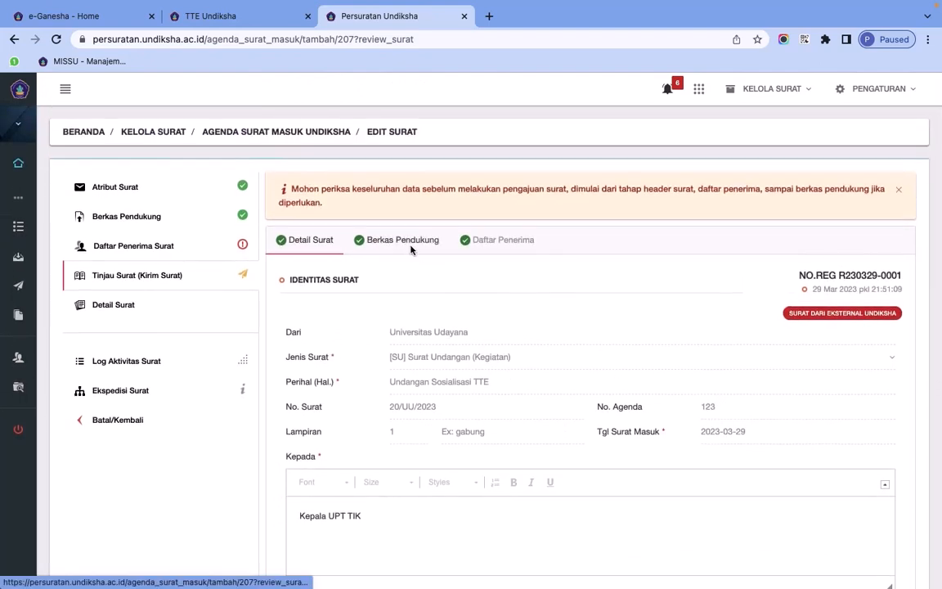
Check the letter's supporting files and personal recipients, and distribute the letter
click(413, 246)
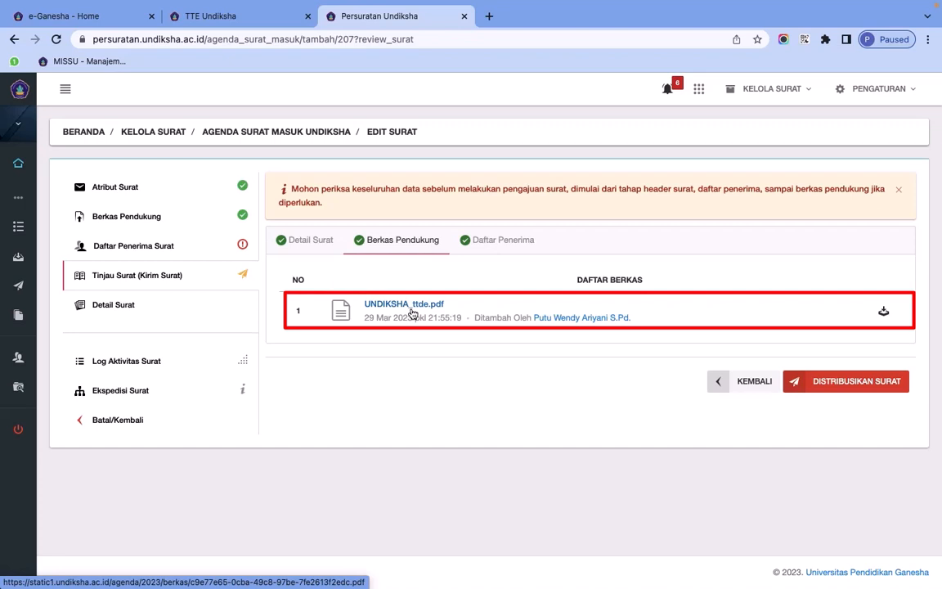
click(491, 242)
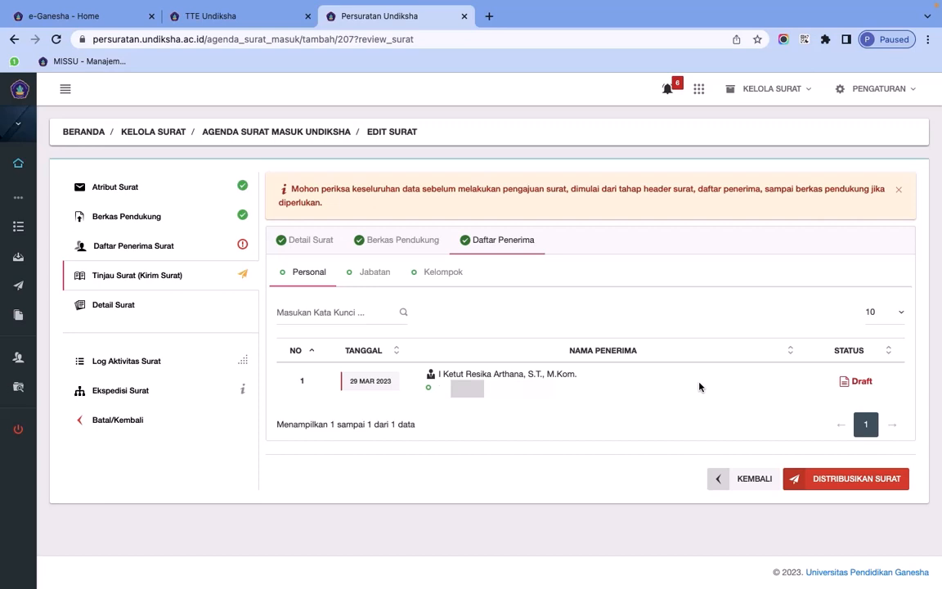
click(838, 484)
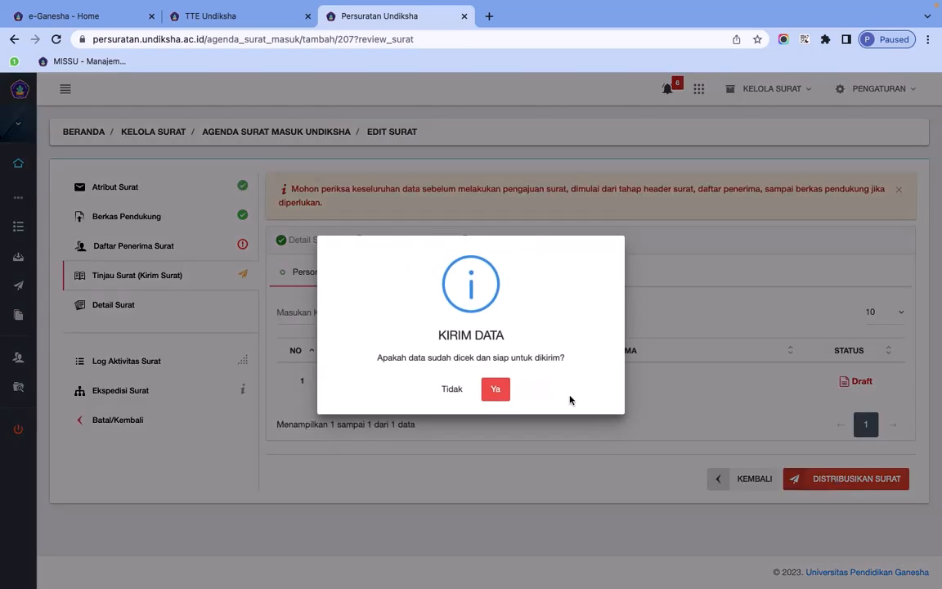
click(496, 390)
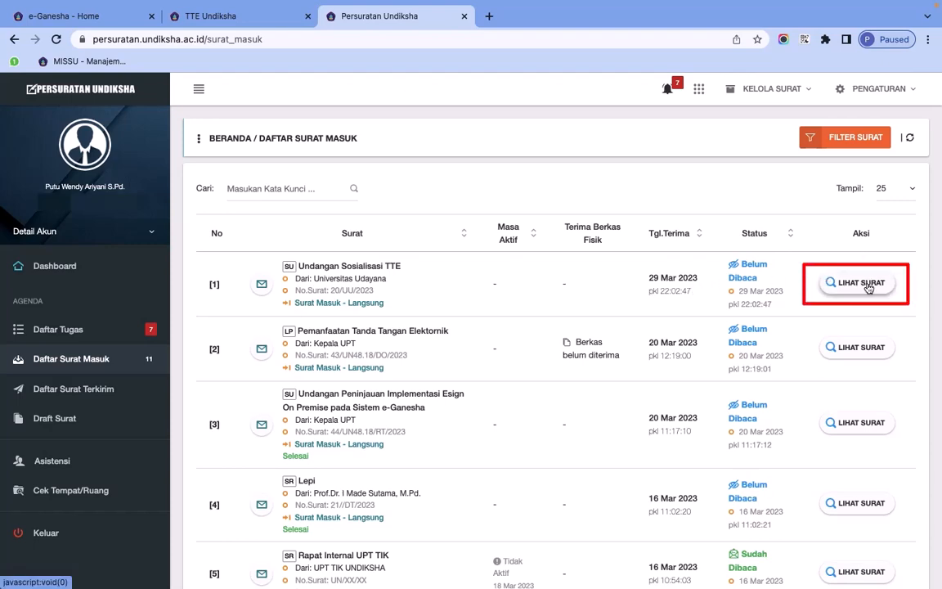
Open the incoming letter Undangan Sosialisasi TTE from Daftar Surat Masuk and read through its full letter details
click(866, 285)
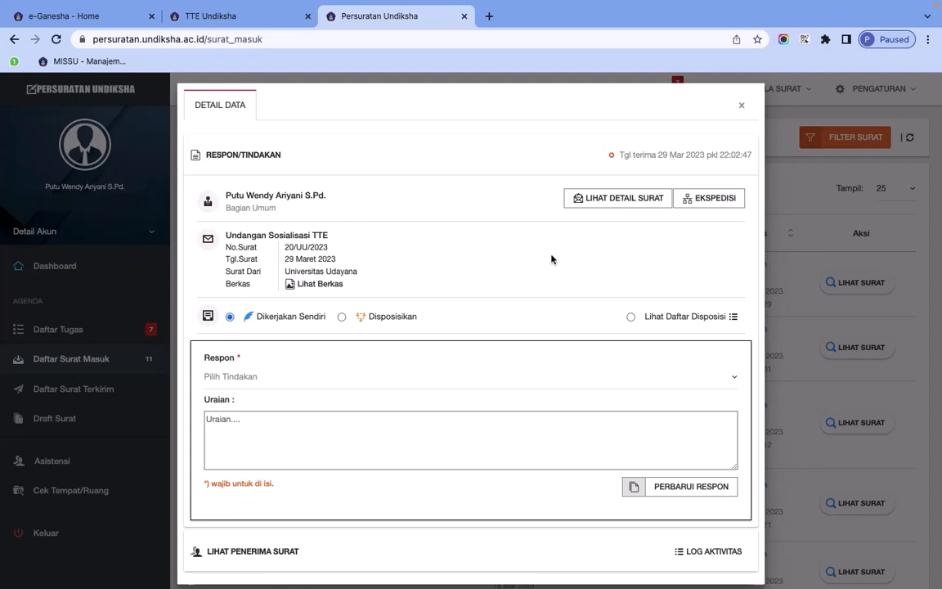
click(610, 205)
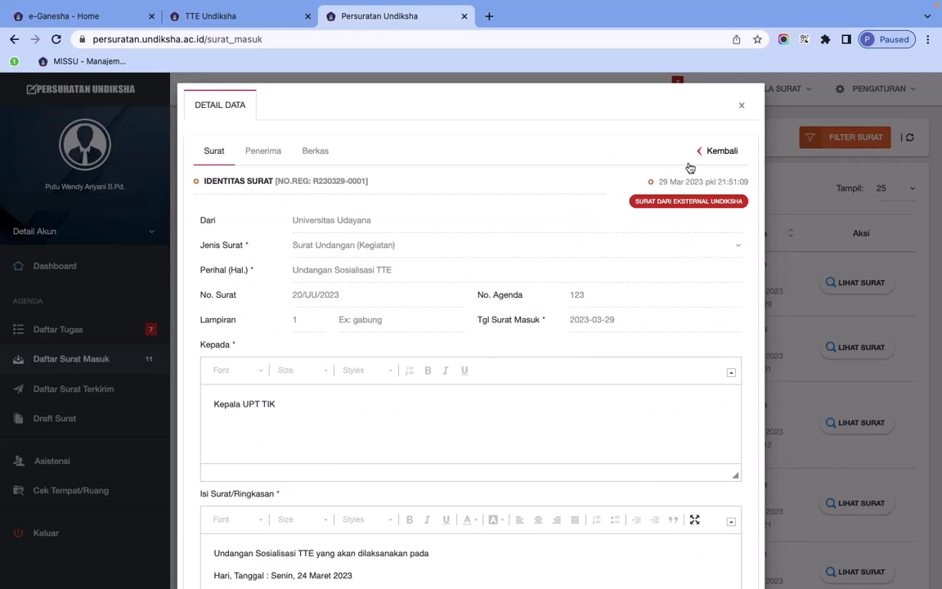
scroll(642, 201, down, 1)
scroll(642, 200, down, 10)
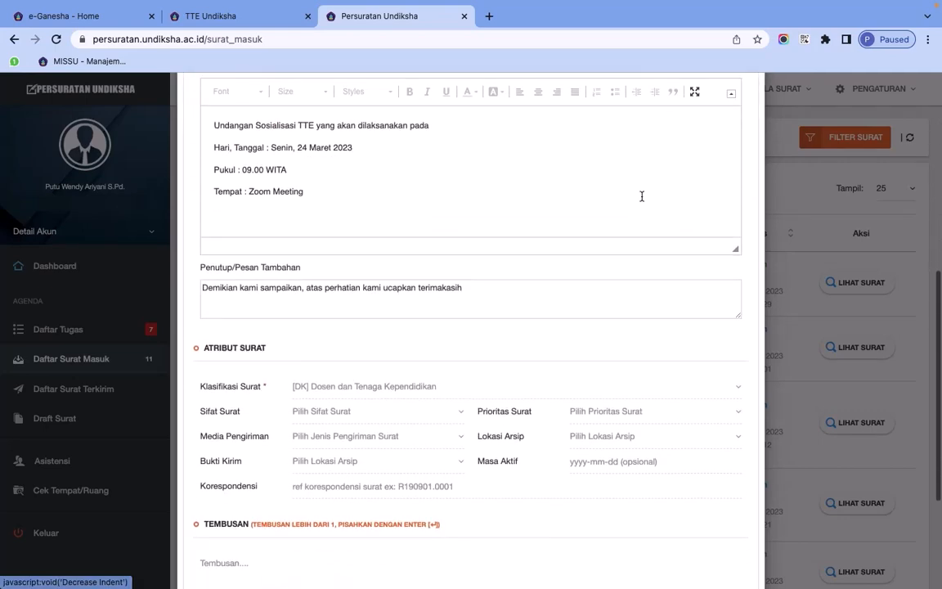
scroll(643, 202, down, 1)
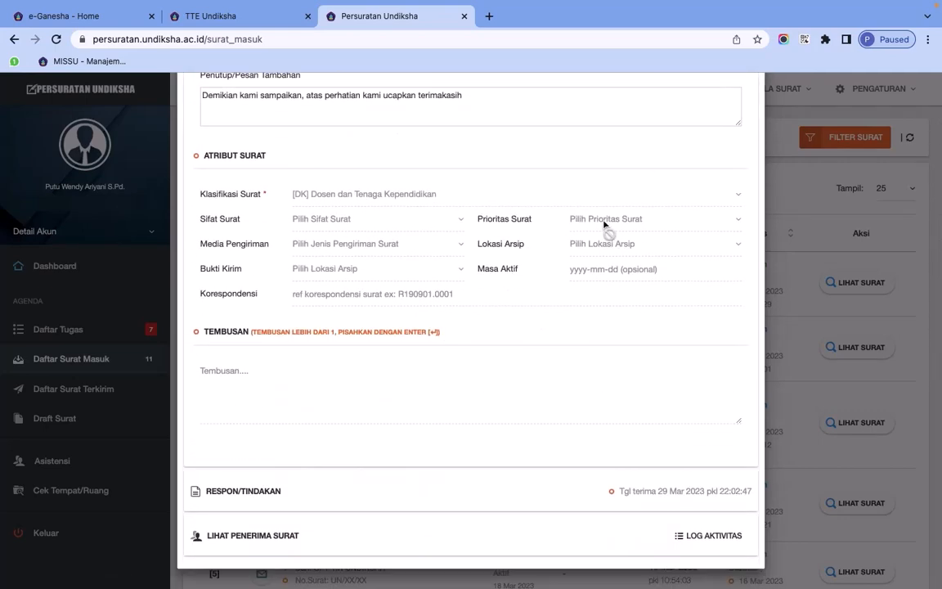
Return to the letter's Respon/Tindakan, choose Disposisikan as the follow-up and set the Perintah to Hadiri
click(259, 493)
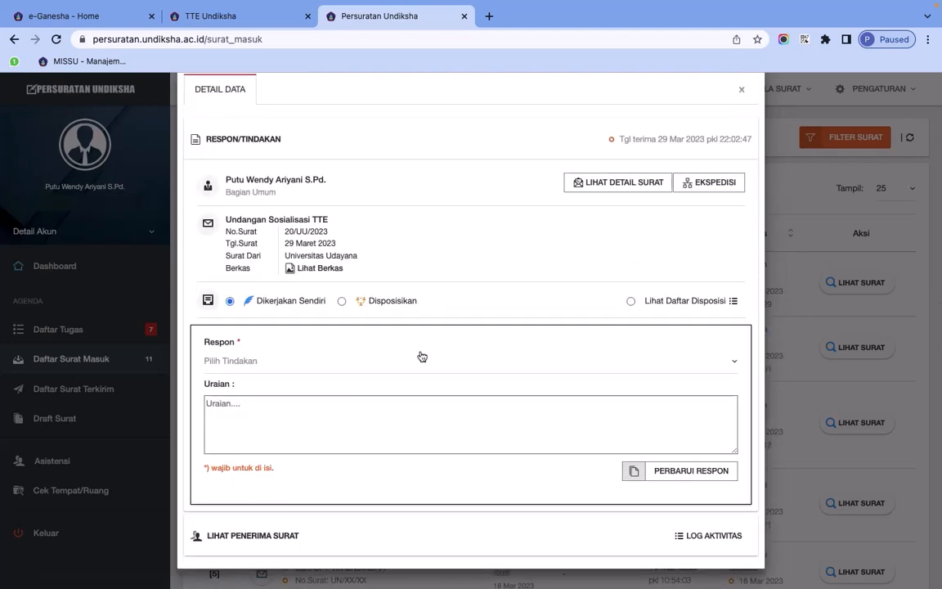
scroll(422, 357, up, 1)
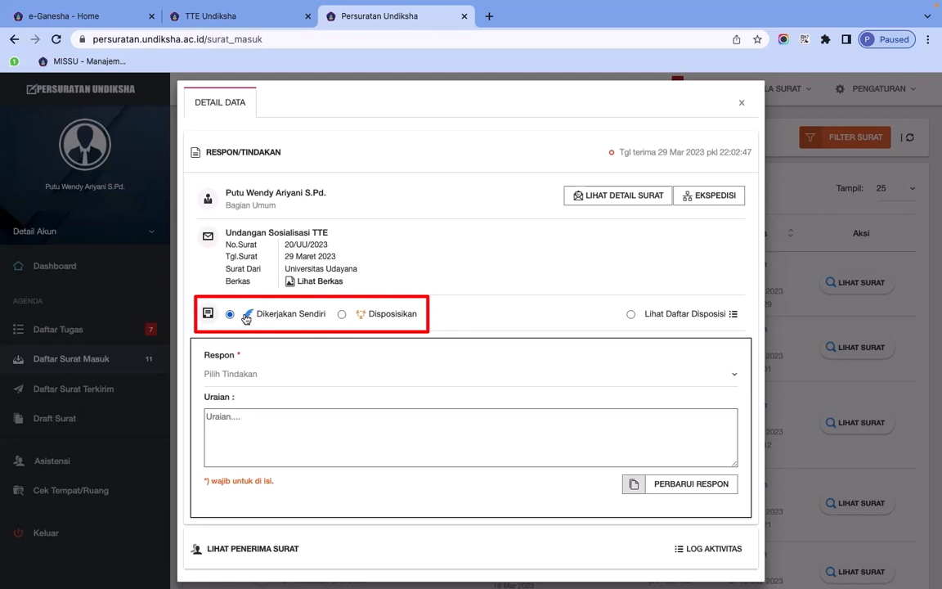
click(342, 315)
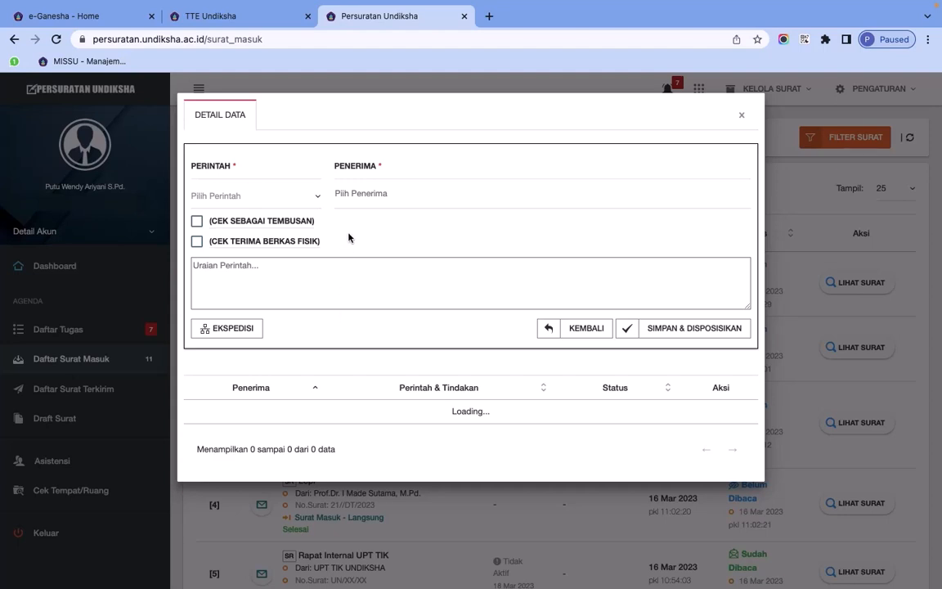
click(311, 199)
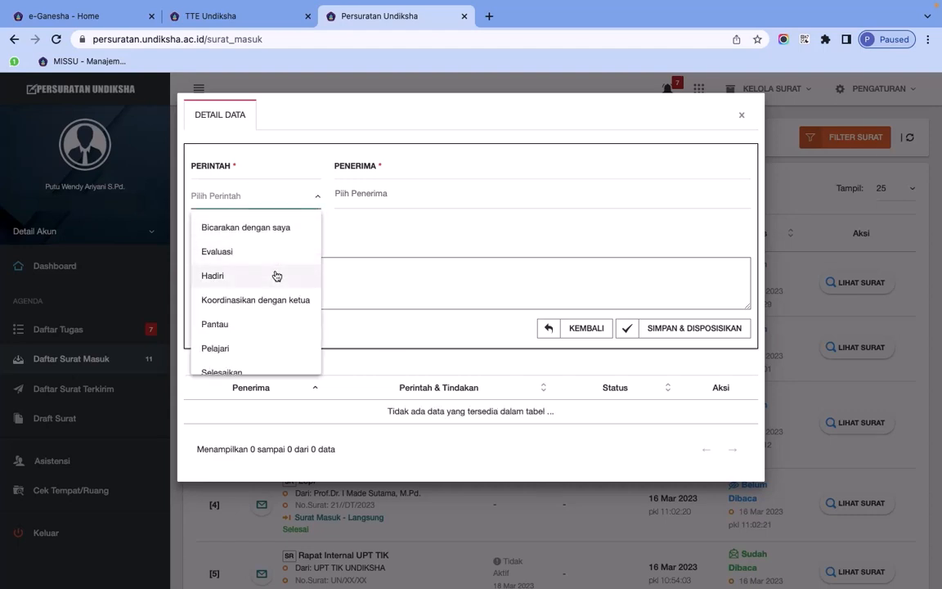
click(276, 275)
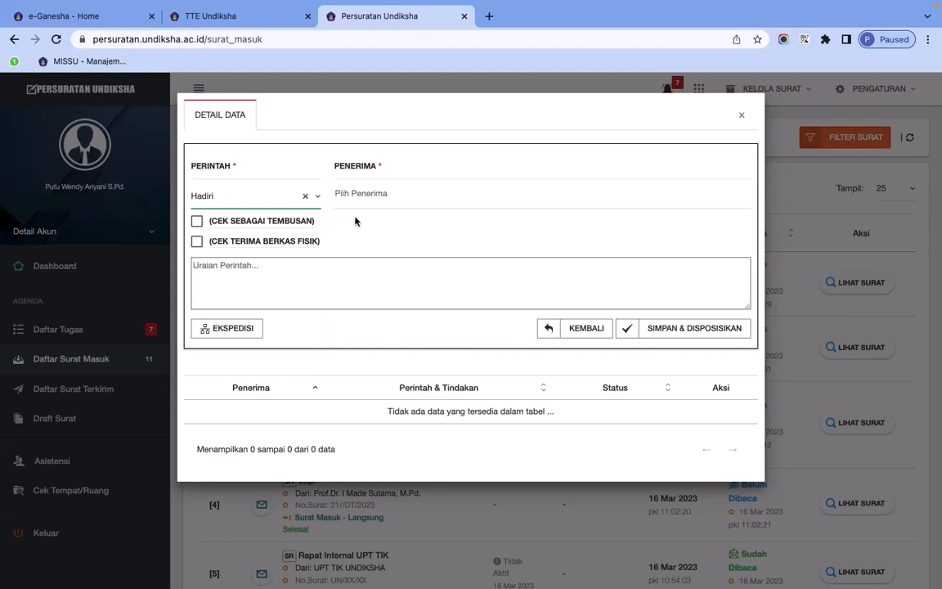
Find the intended staff member as Penerima, save and send the disposition, and close the letter details
click(377, 196)
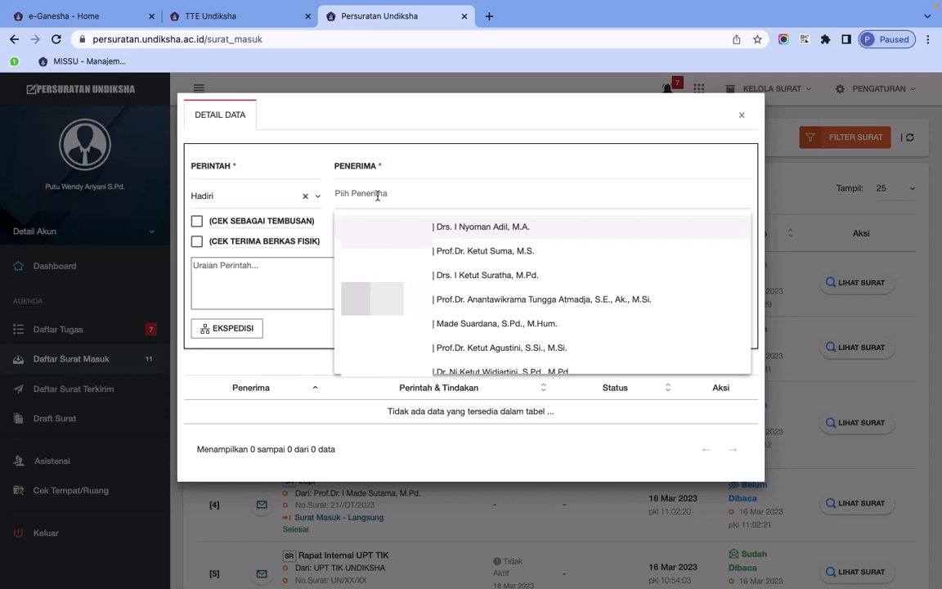
text(setiani)
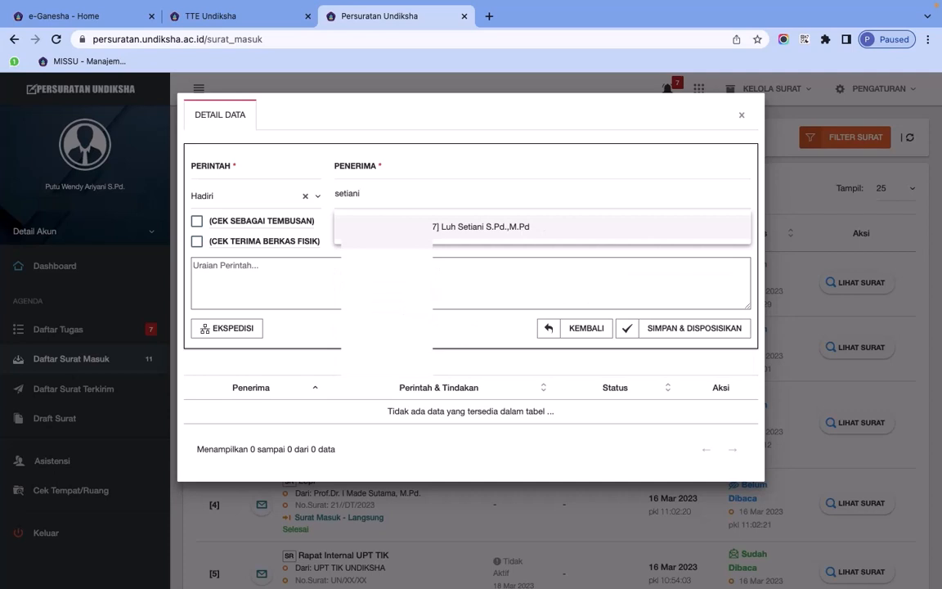
click(427, 233)
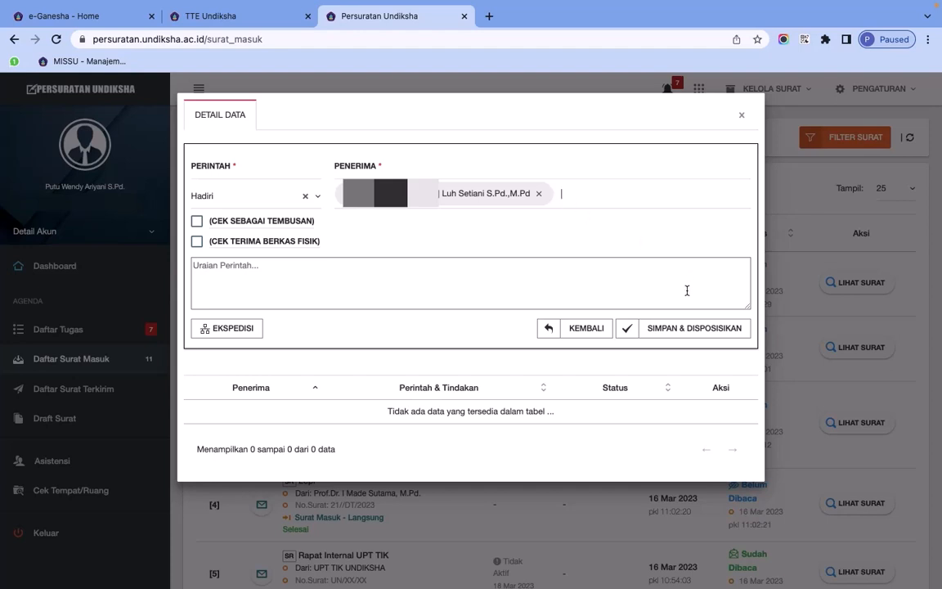
click(675, 334)
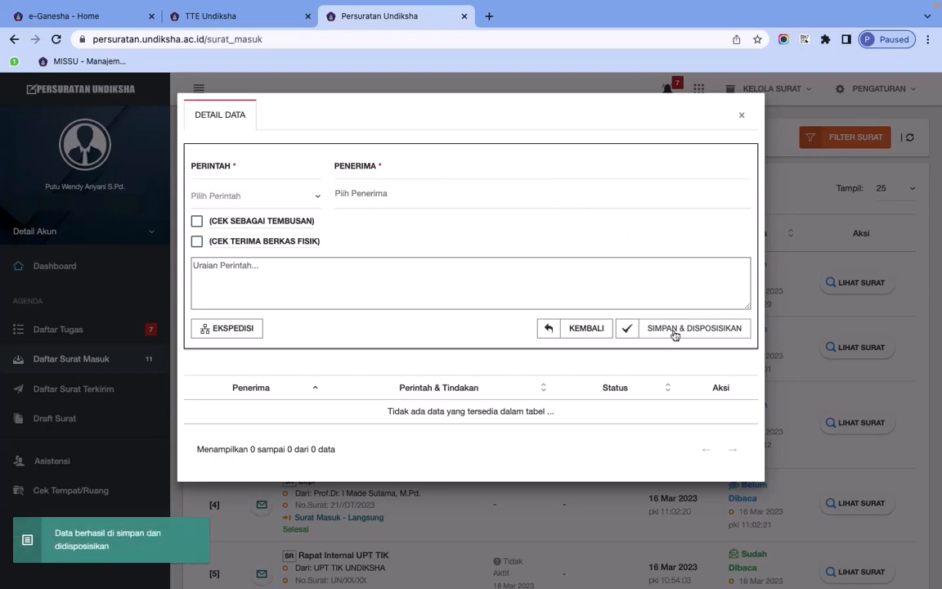
click(742, 115)
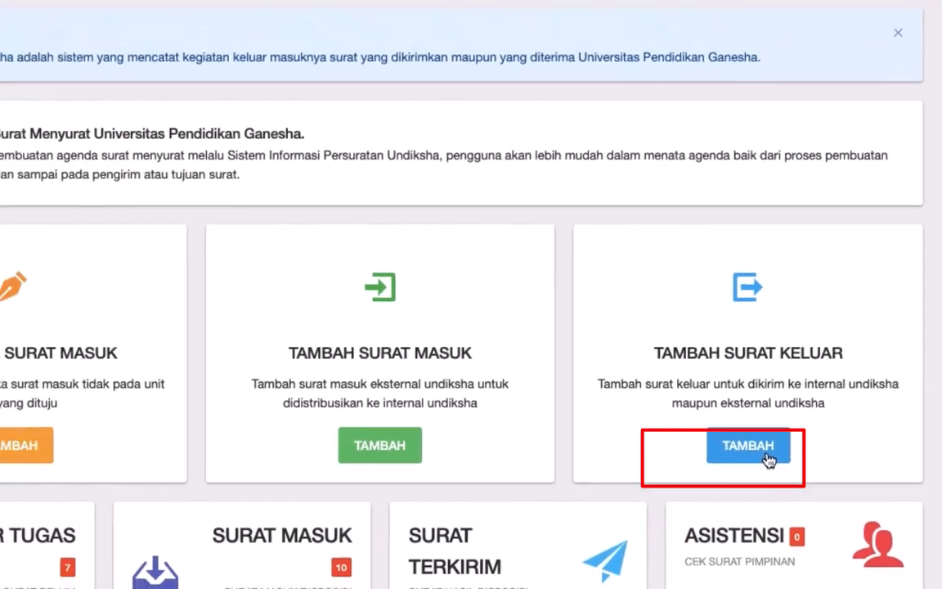
Start a new outgoing letter agenda and mark it as Perlu Tandatangan Surat
click(740, 470)
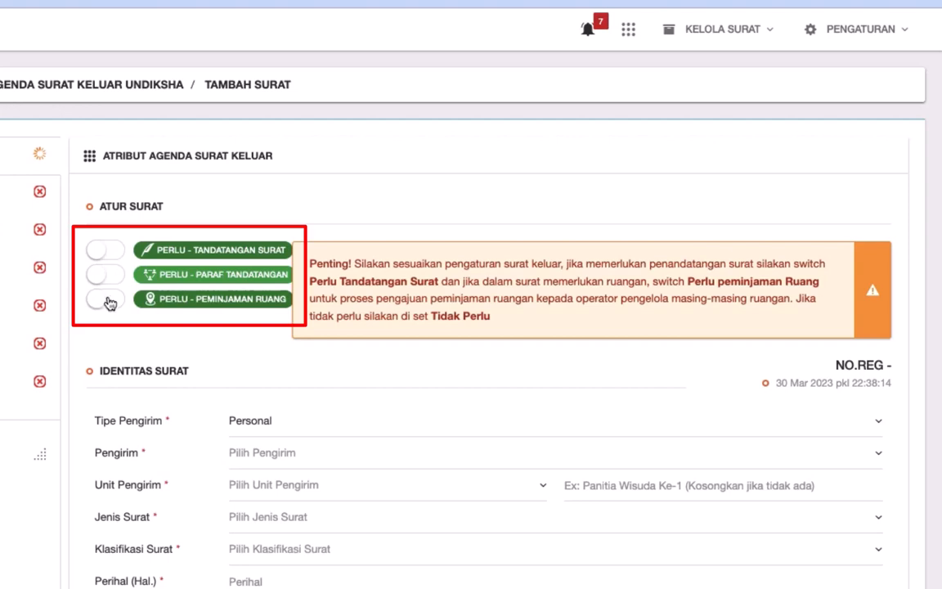
click(116, 256)
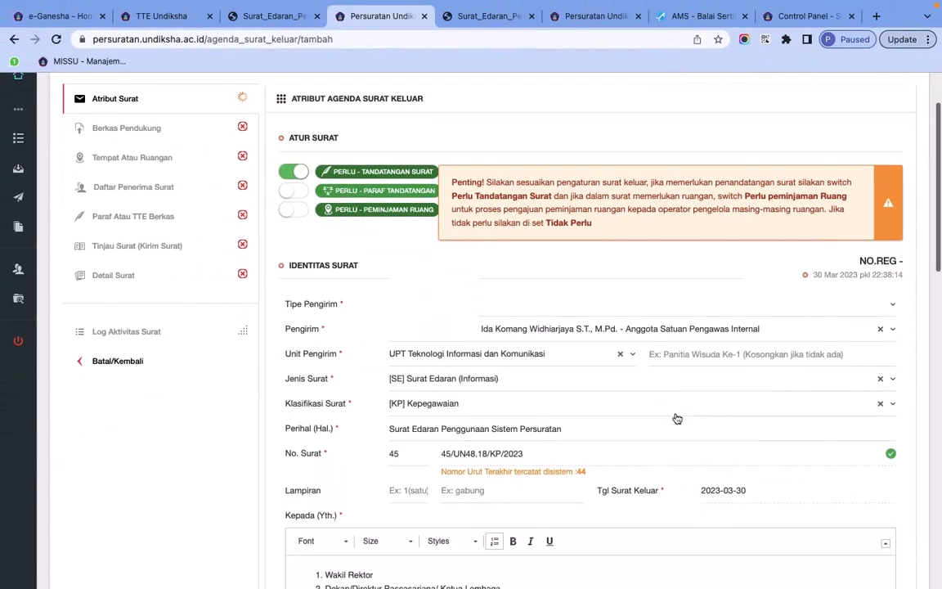
Review the outgoing letter's Identitas Surat, checking the options for Tipe Pengirim, Pengirim, Unit Pengirim and Klasifikasi Surat
scroll(676, 417, down, 1)
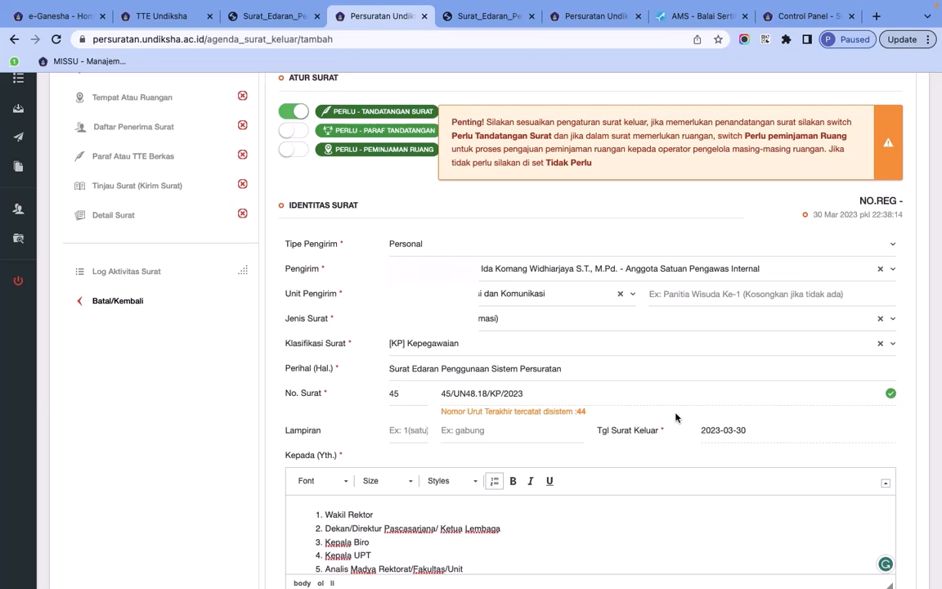
scroll(676, 417, down, 1)
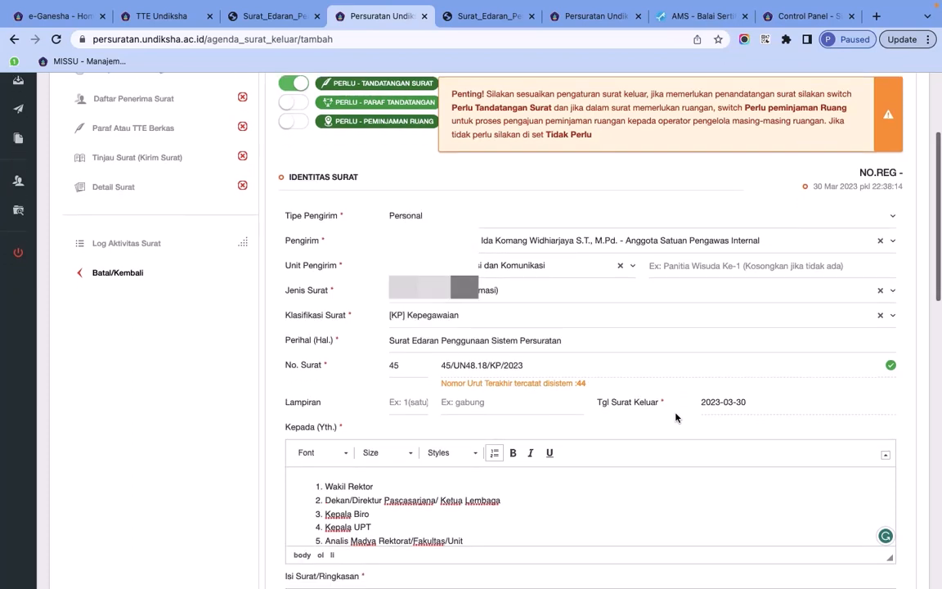
click(436, 218)
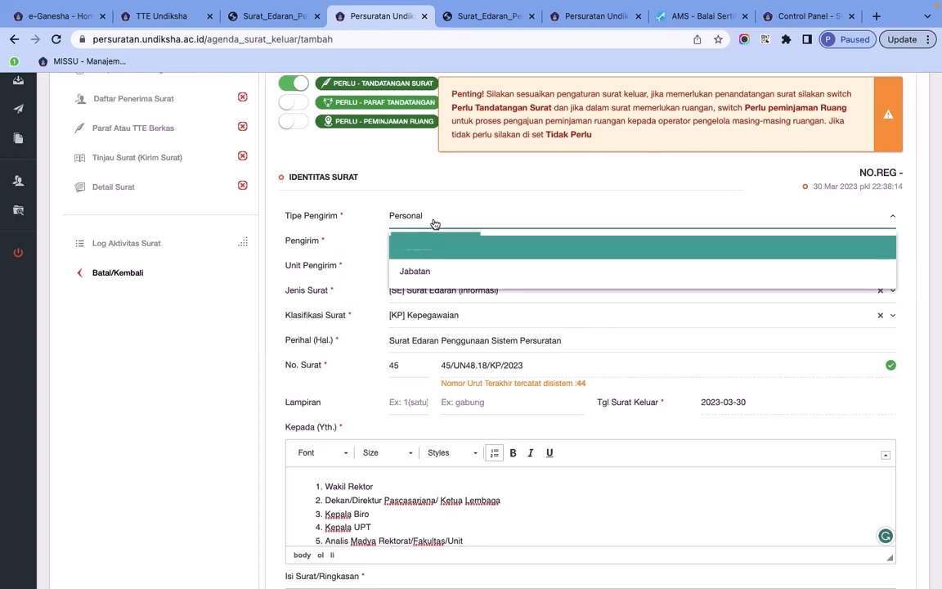
click(434, 223)
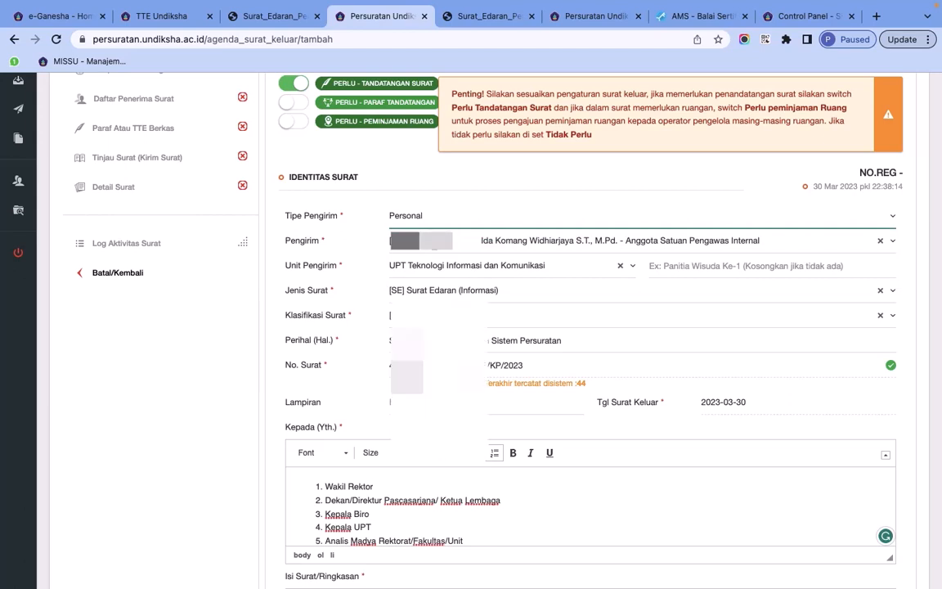
click(434, 240)
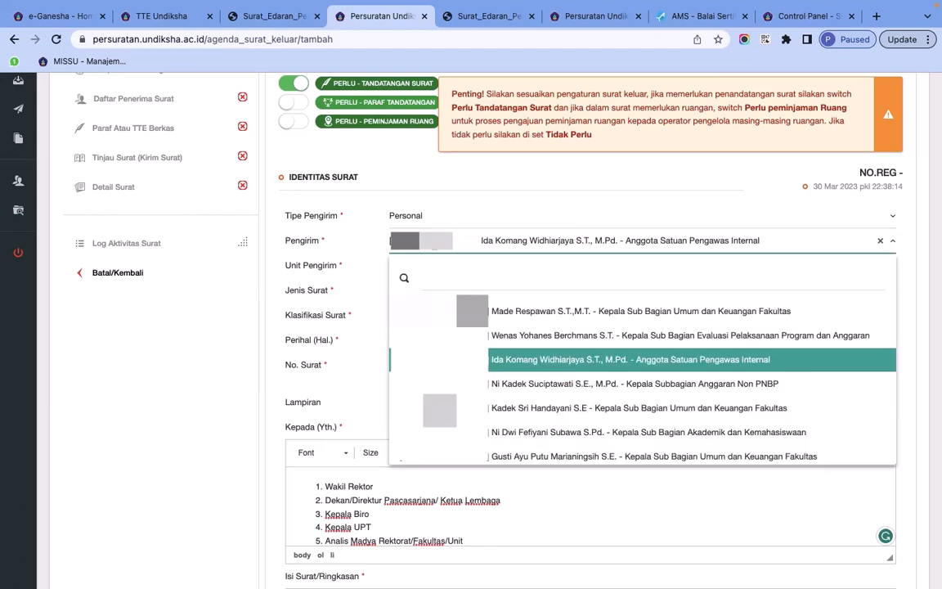
click(364, 233)
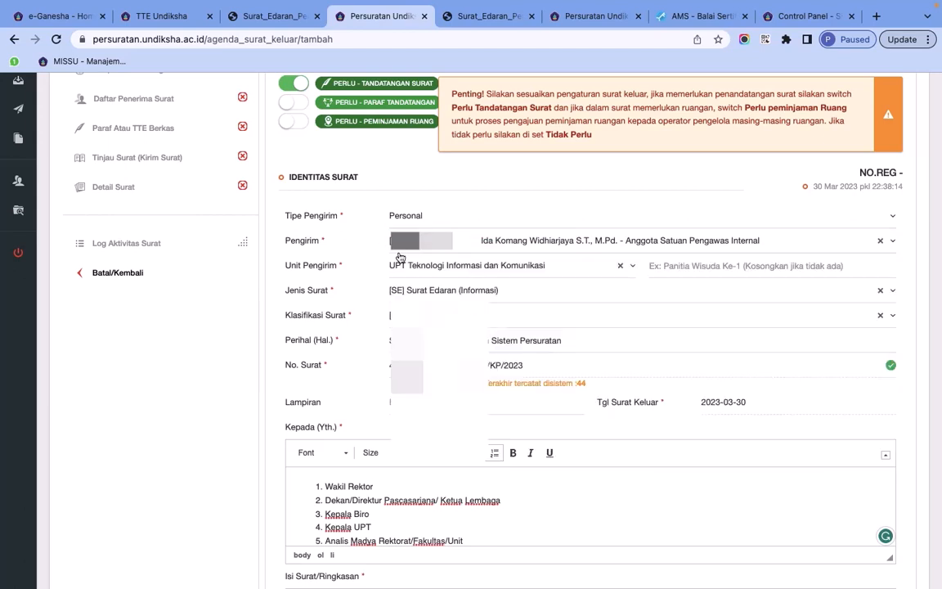
click(417, 268)
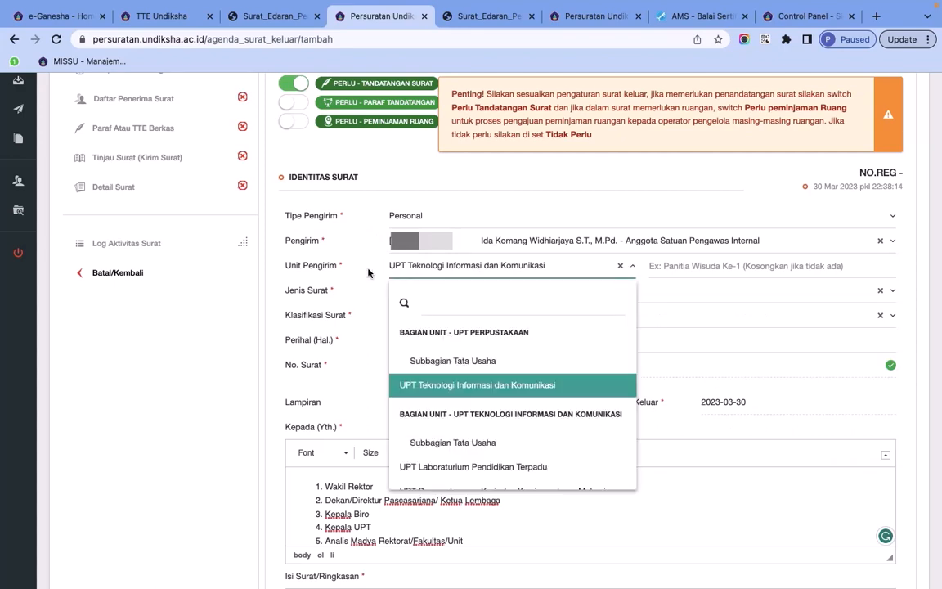
click(329, 246)
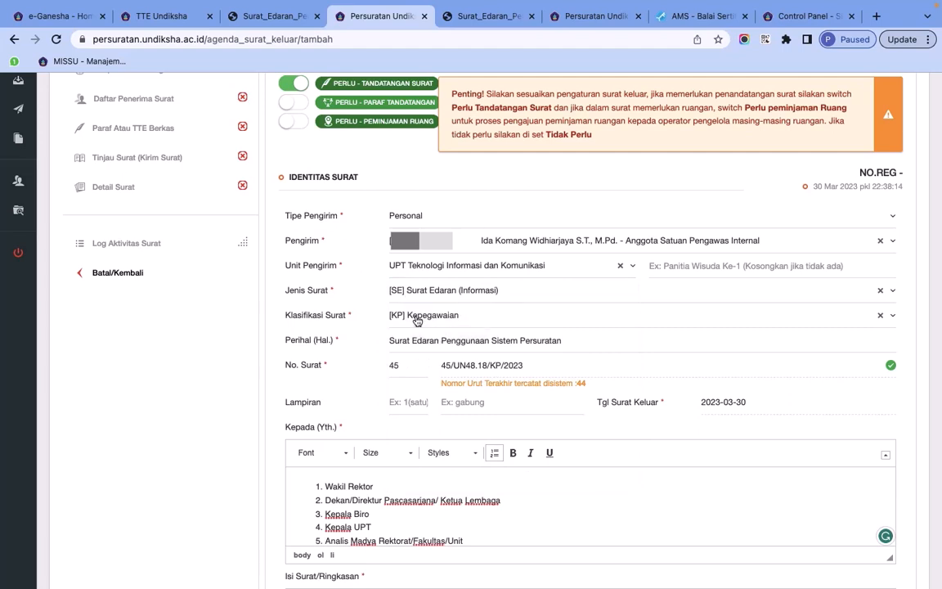
click(417, 321)
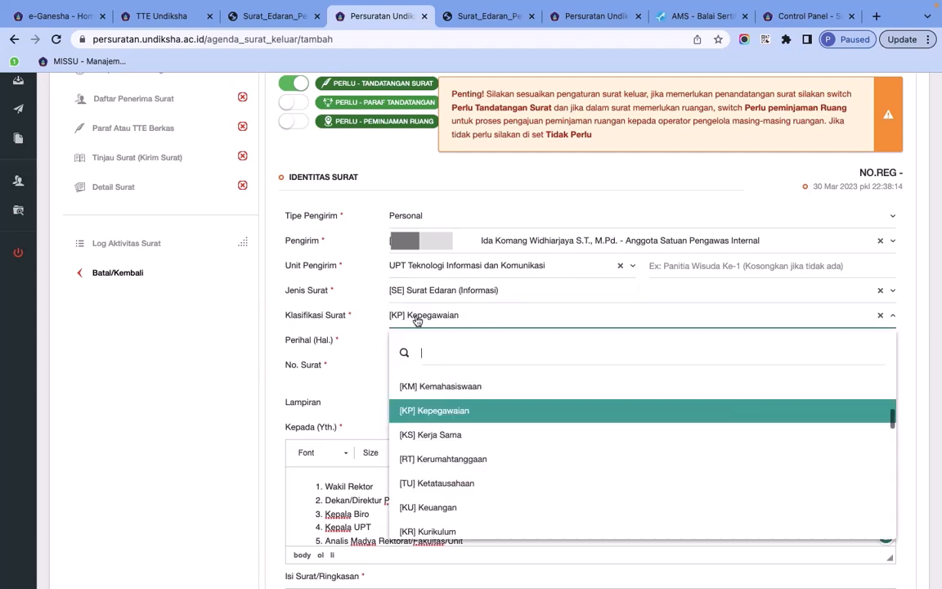
click(367, 305)
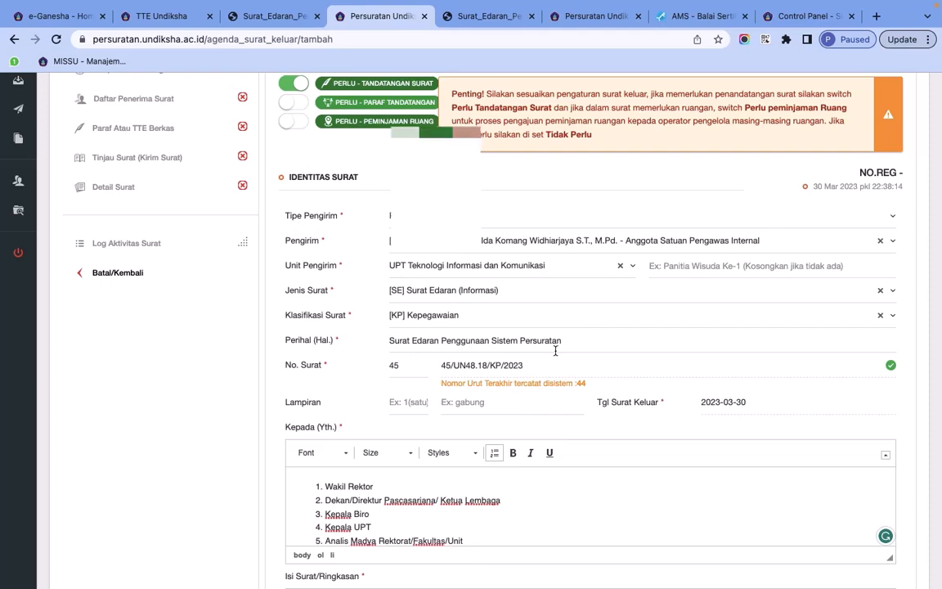
Read through the letter's Kepada, Isi Surat, Penutup, Tembusan and Penandatangan Surat sections and recheck the form from its beginning
scroll(555, 350, down, 2)
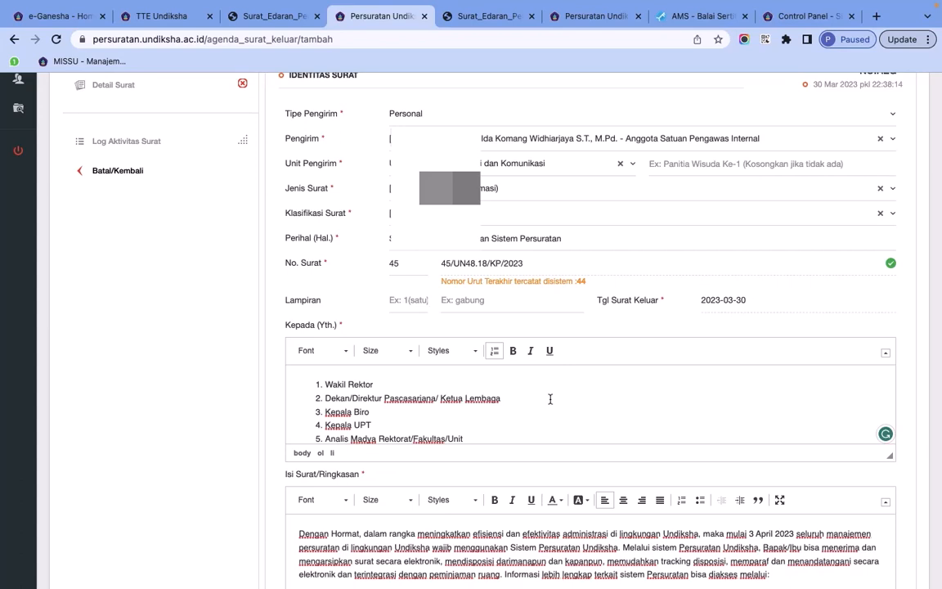
scroll(551, 398, down, 2)
scroll(550, 398, up, 2)
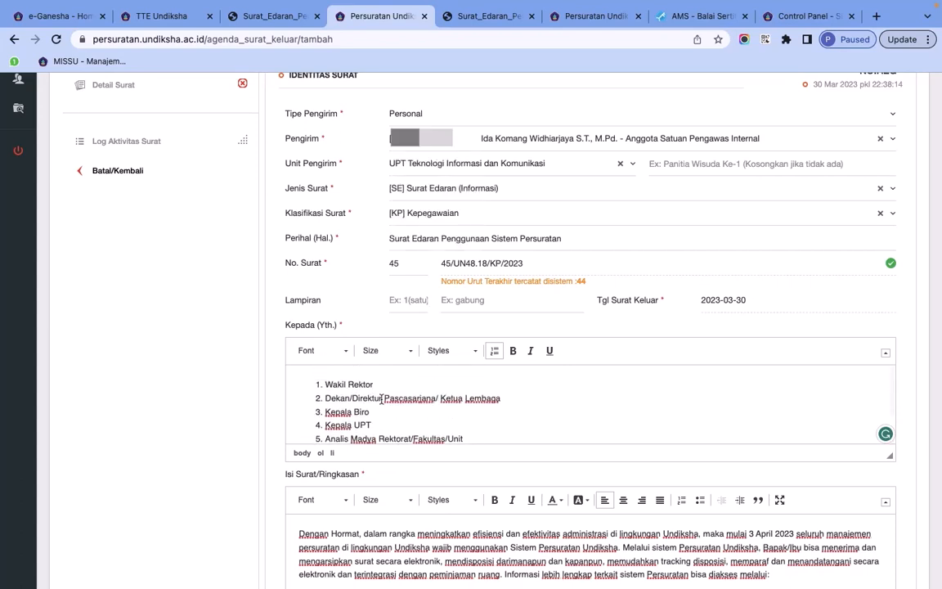
scroll(335, 399, down, 1)
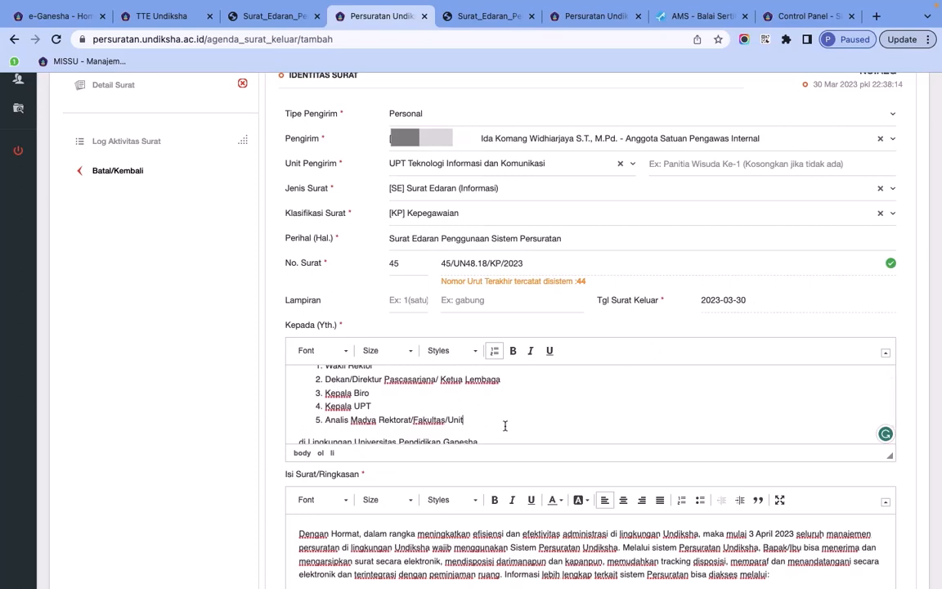
scroll(504, 425, down, 1)
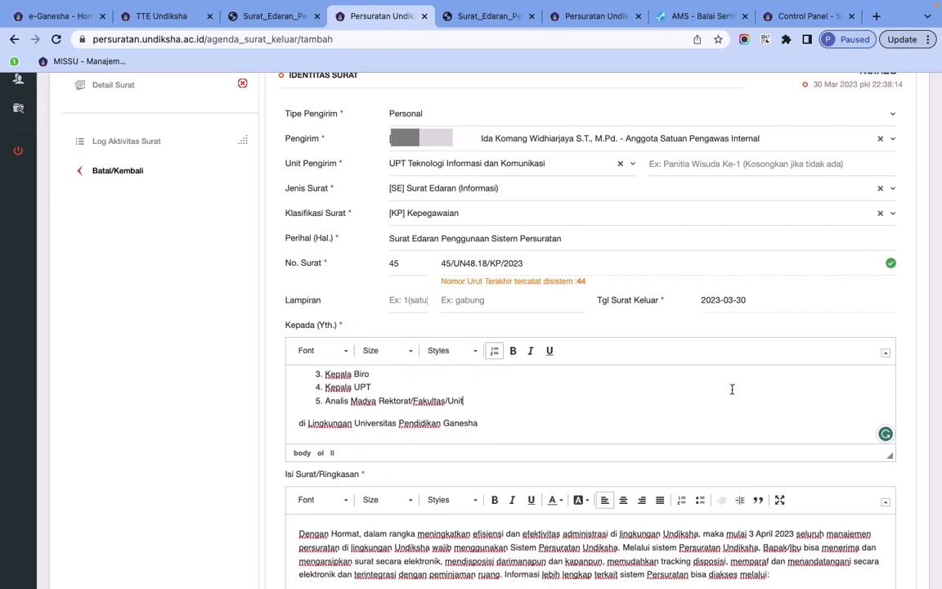
scroll(852, 392, down, 1)
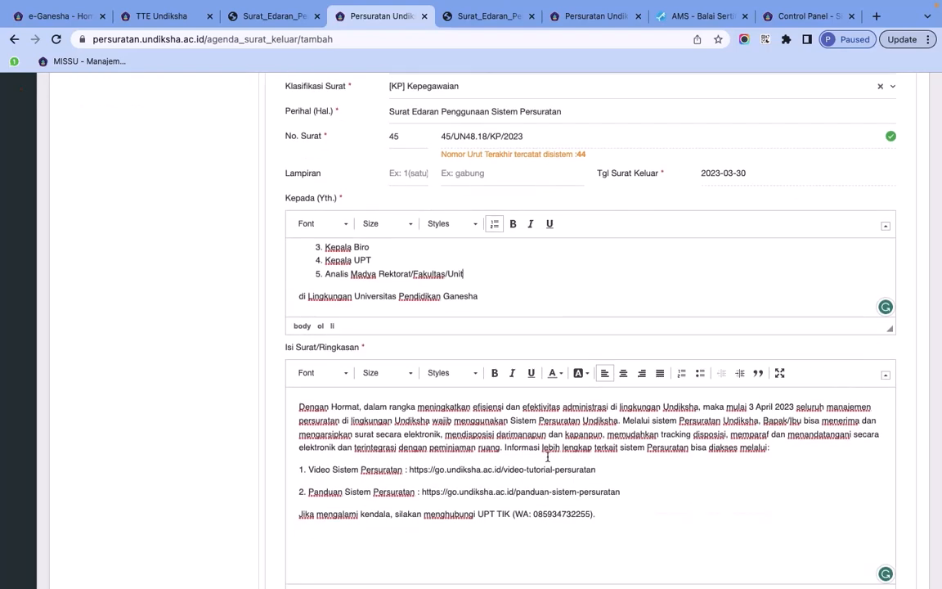
scroll(547, 452, down, 2)
scroll(547, 456, down, 1)
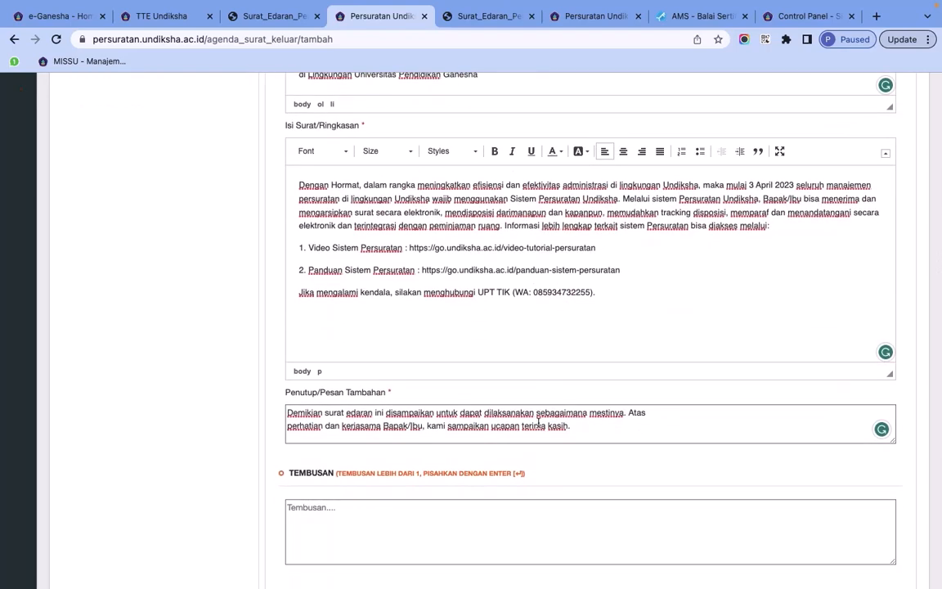
scroll(538, 423, down, 3)
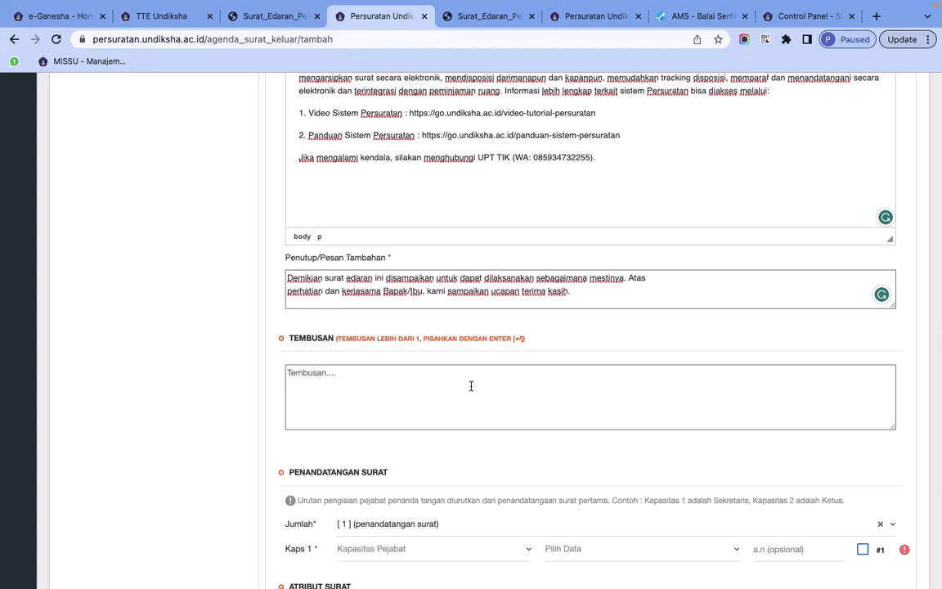
scroll(471, 386, down, 3)
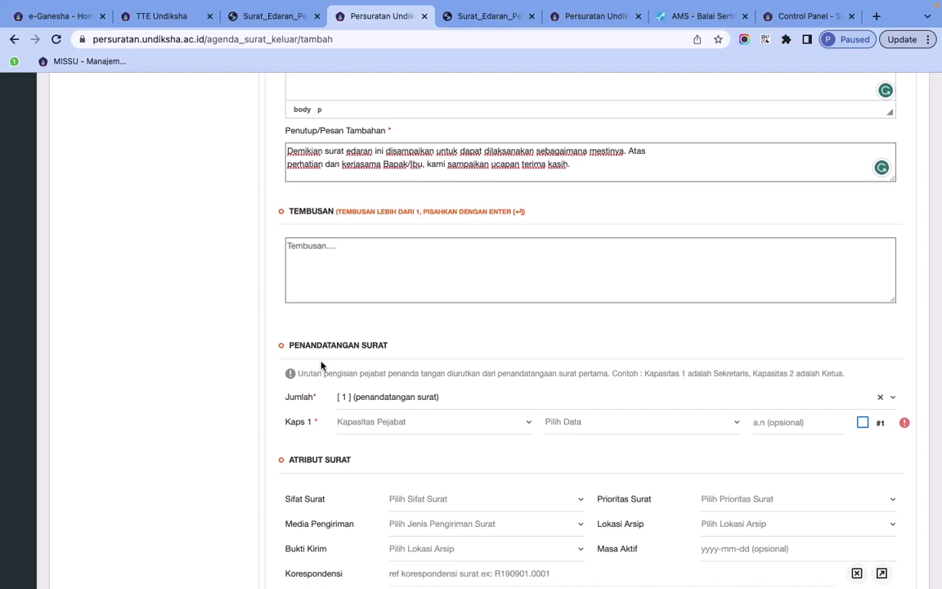
scroll(381, 360, up, 9)
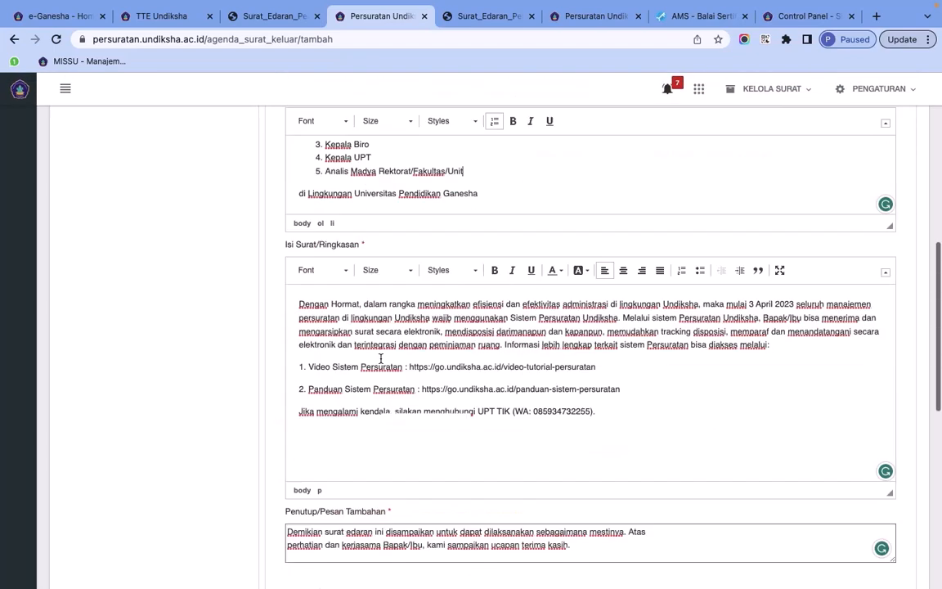
scroll(381, 359, up, 10)
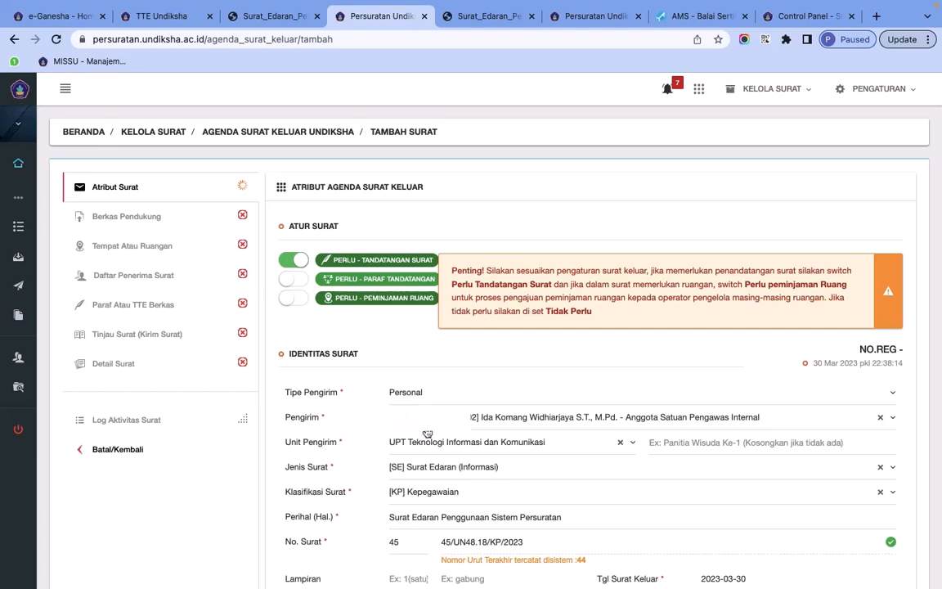
scroll(426, 431, down, 10)
scroll(427, 431, down, 4)
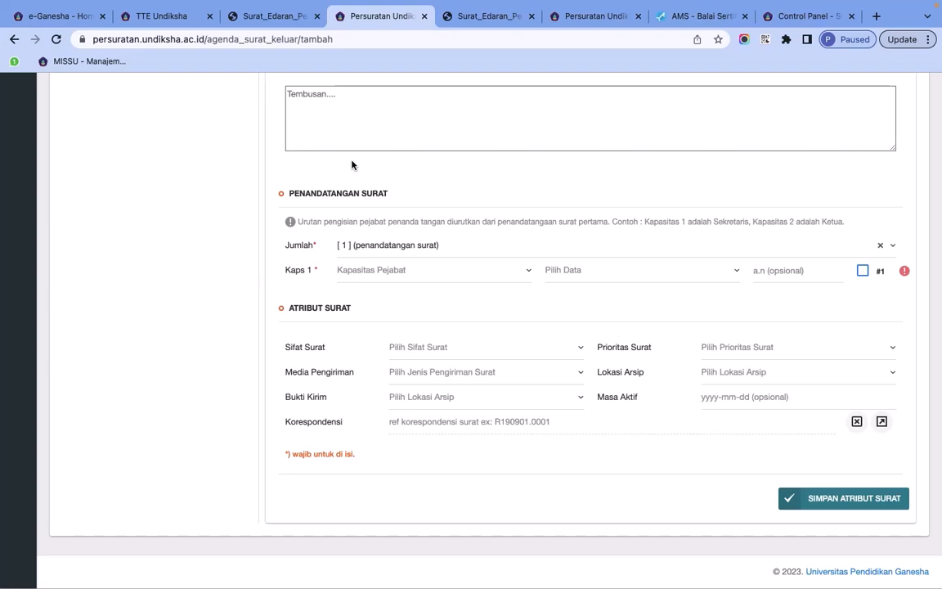
Set the number of letter signatories to 1 and find and choose [S] Kepala UPT as the Kaps 1 capacity
click(375, 250)
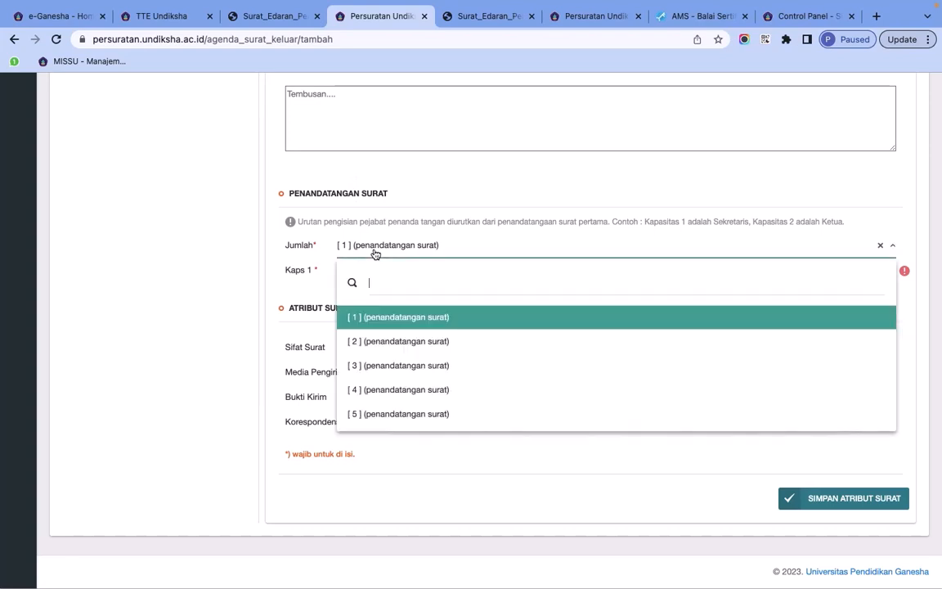
click(387, 318)
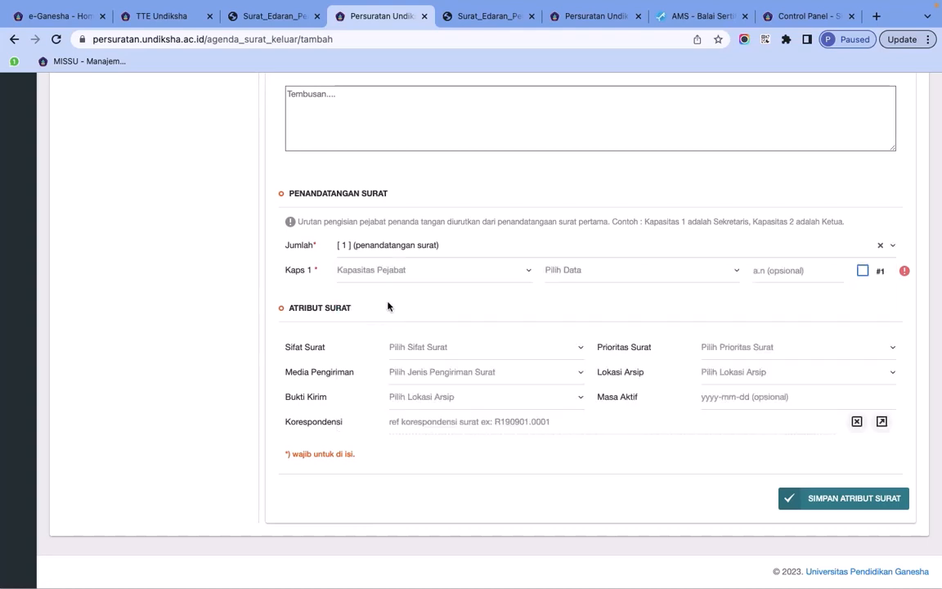
click(381, 278)
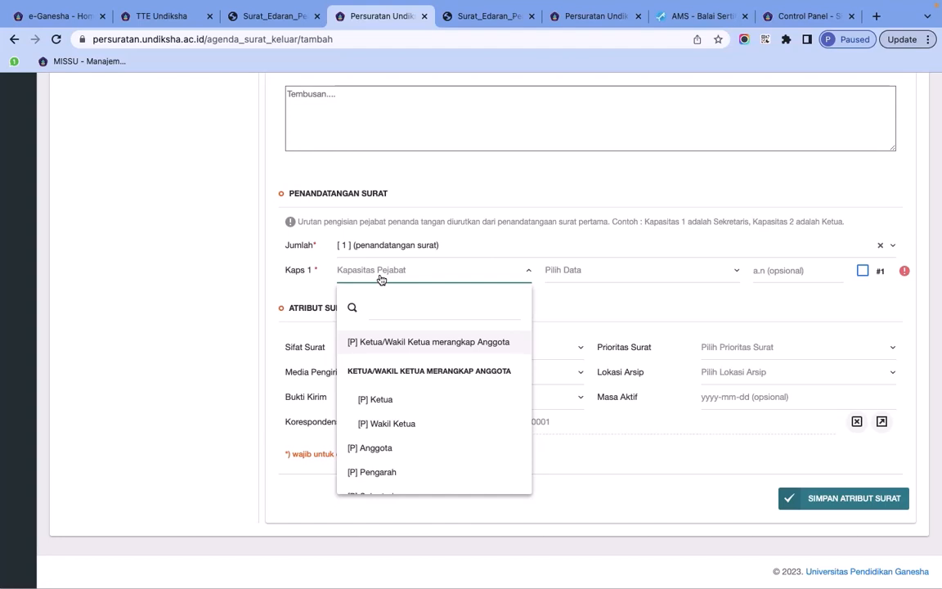
text(ketua)
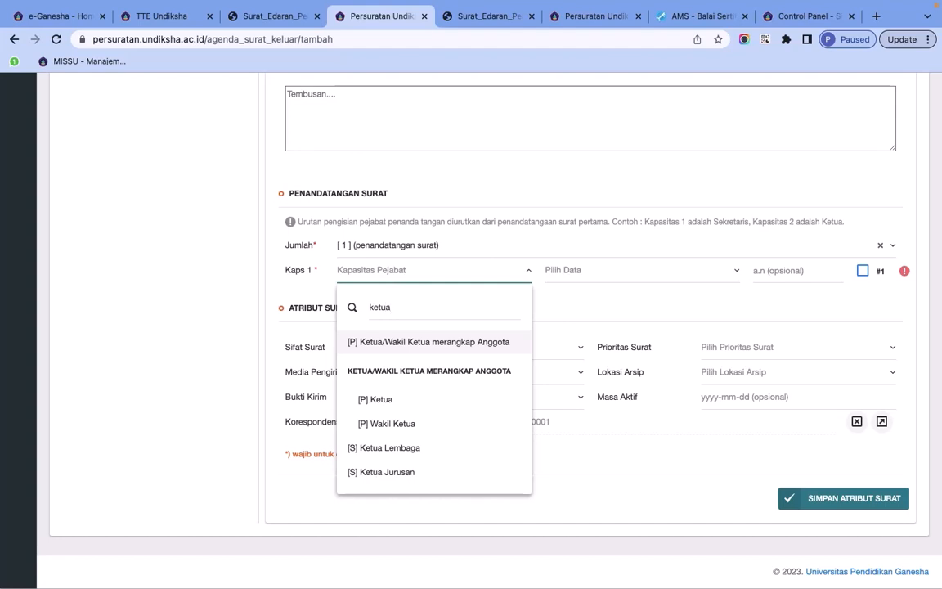
text( up)
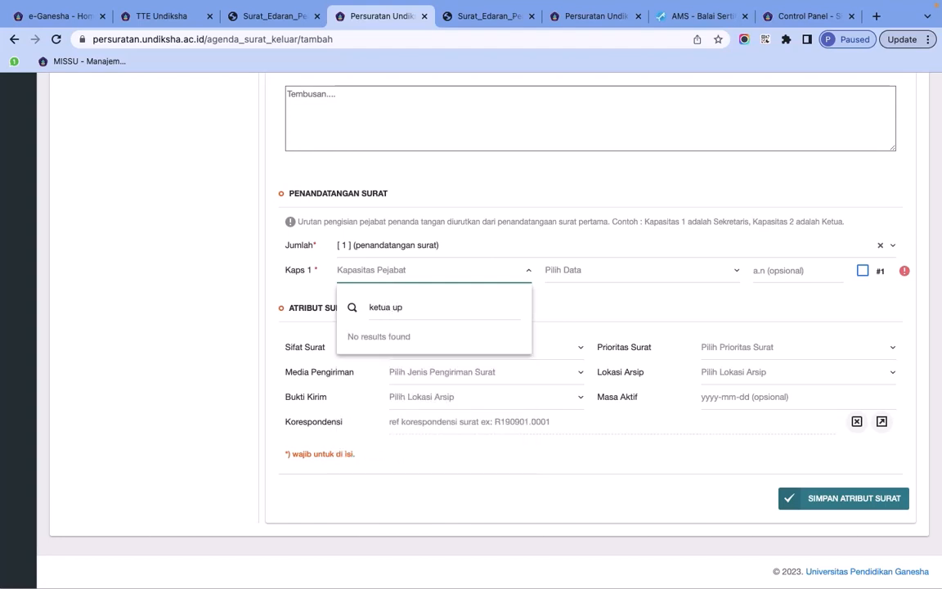
key(BackSpace)
key(BackSpace)
key(BackSpace)
key(BackSpace)
key(BackSpace)
key(BackSpace)
text(p)
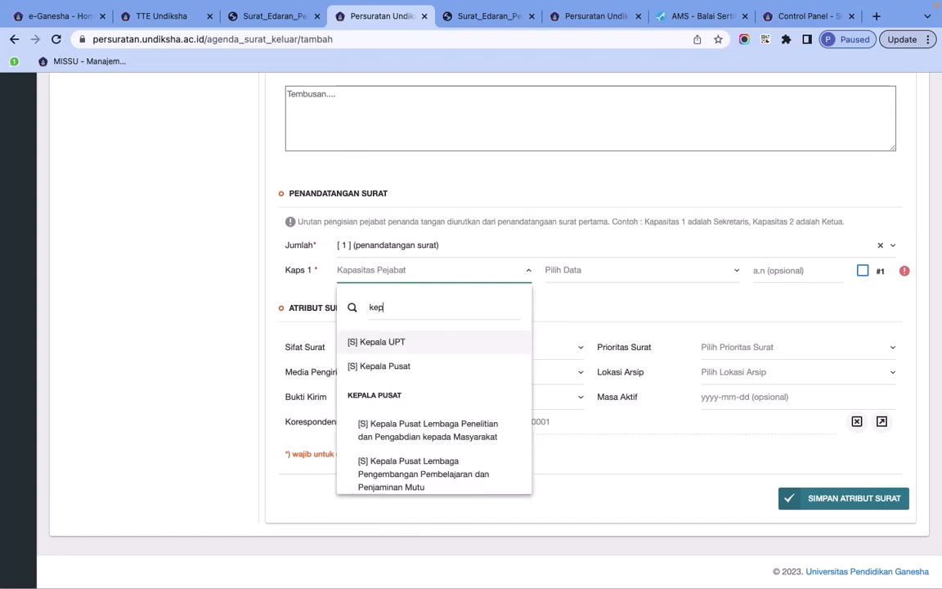
text(ala)
click(434, 342)
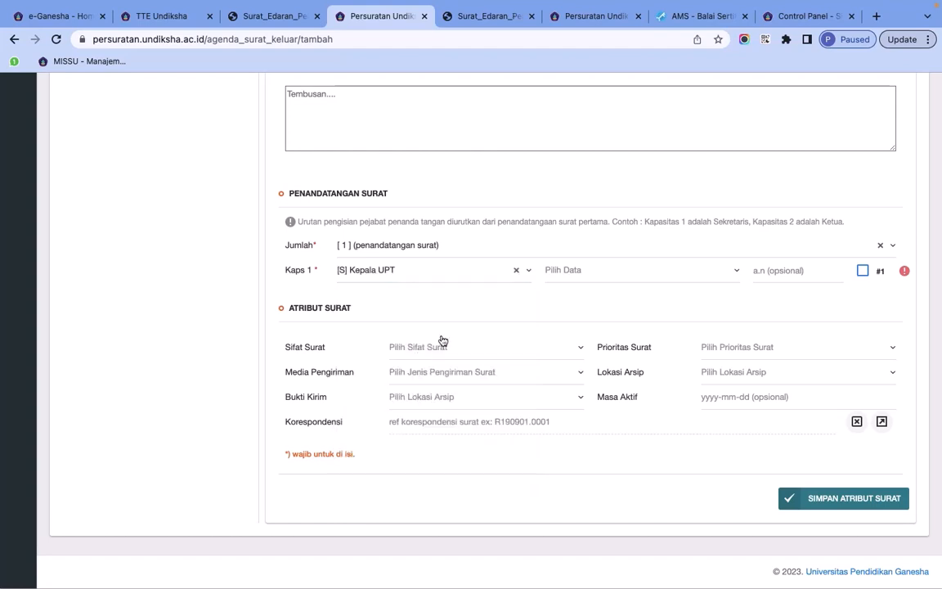
Check the official selected as Kepala UPT signatory and save the letter attributes
click(591, 275)
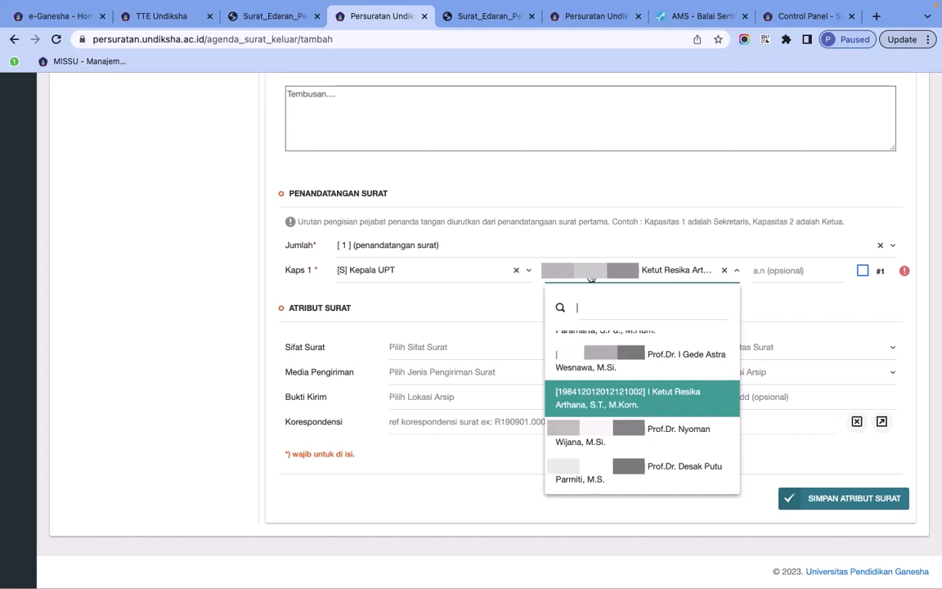
click(824, 320)
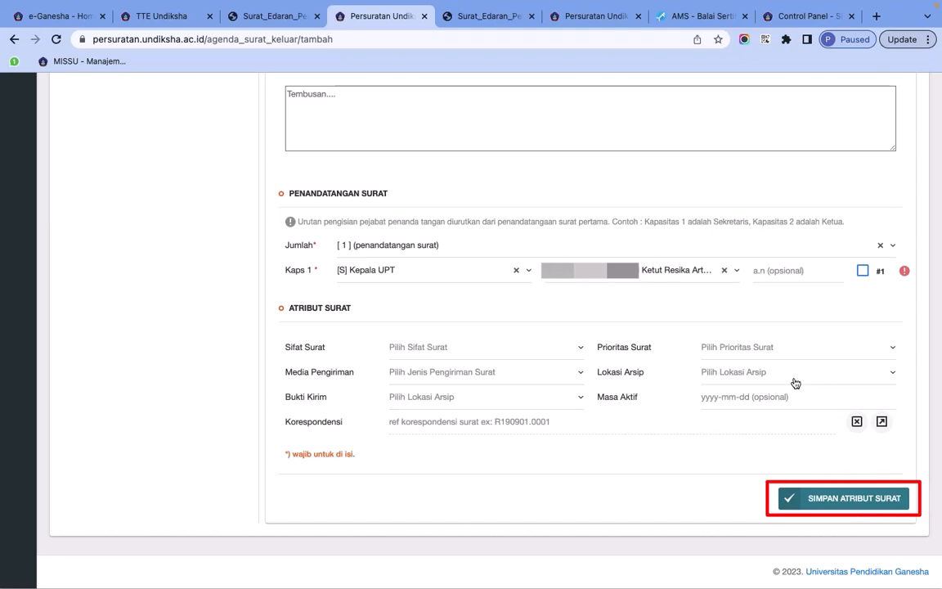
click(827, 501)
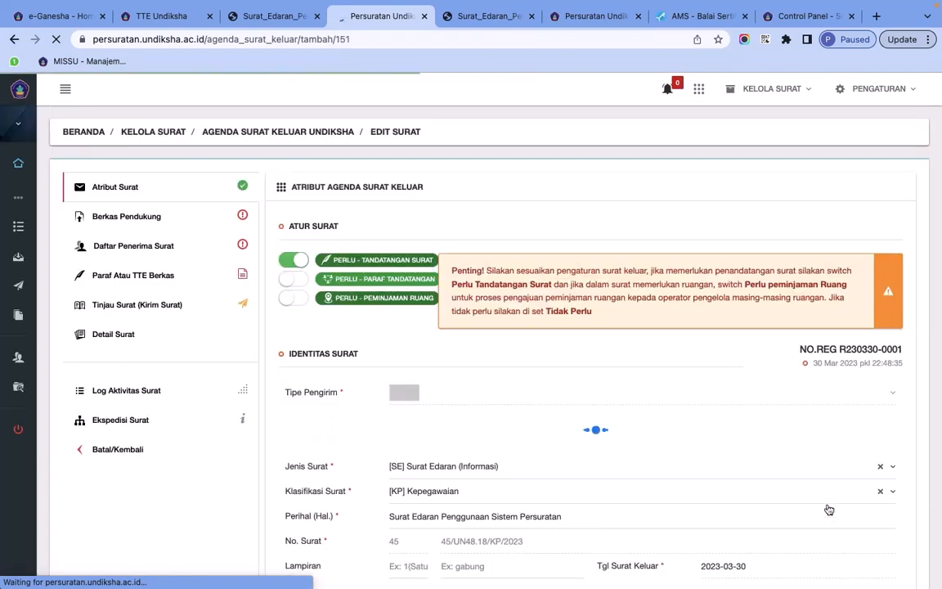
Upload the signed Surat_Edaran_Penggunaan_Sistem_Persuratan PDF from Downloads as the outgoing letter's Berkas Pendukung and save it
scroll(831, 511, down, 1)
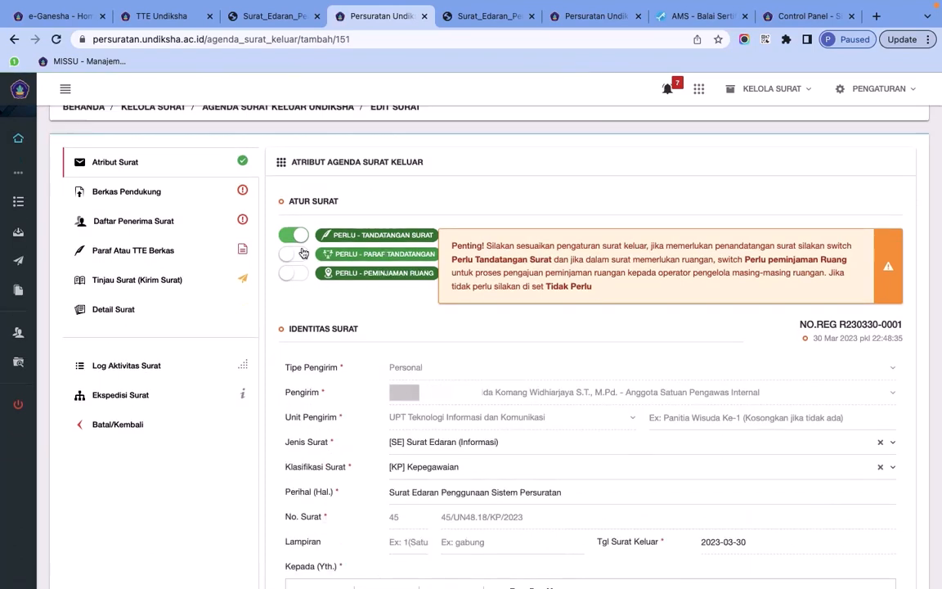
click(198, 195)
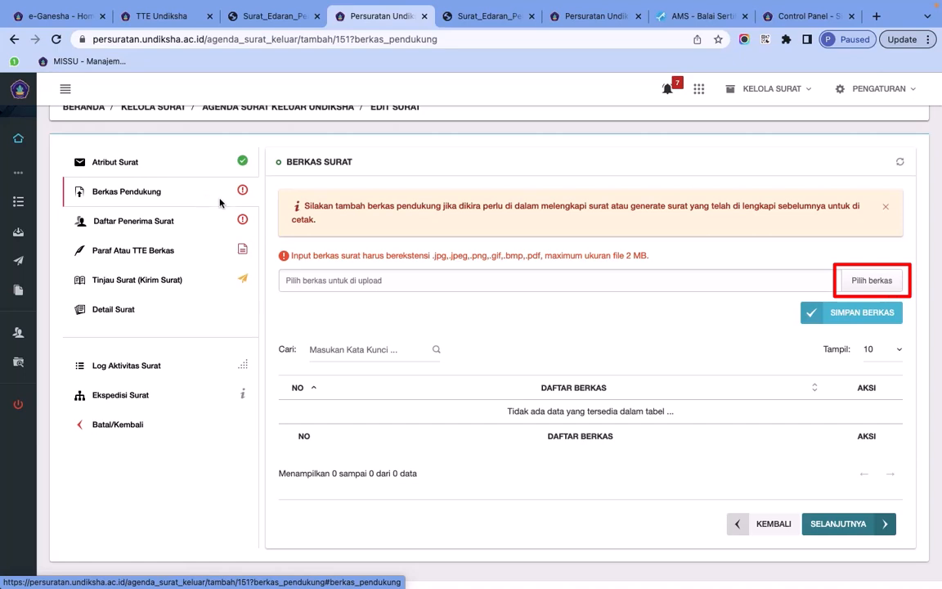
click(879, 285)
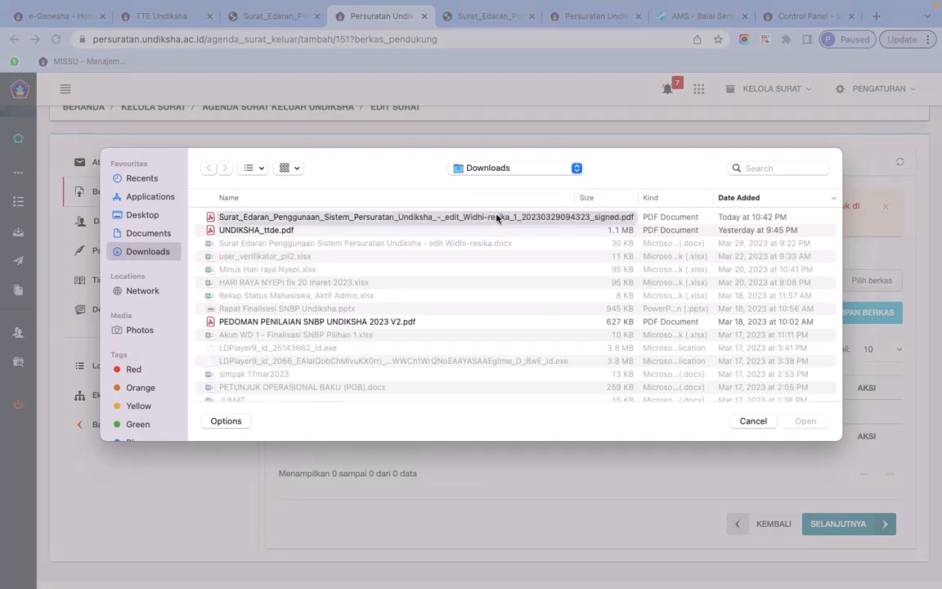
click(497, 216)
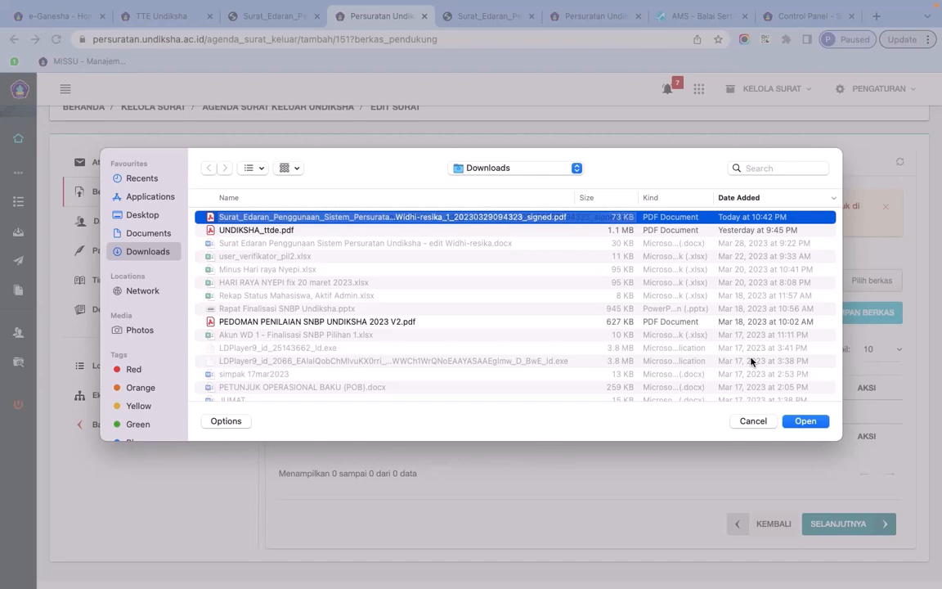
click(808, 422)
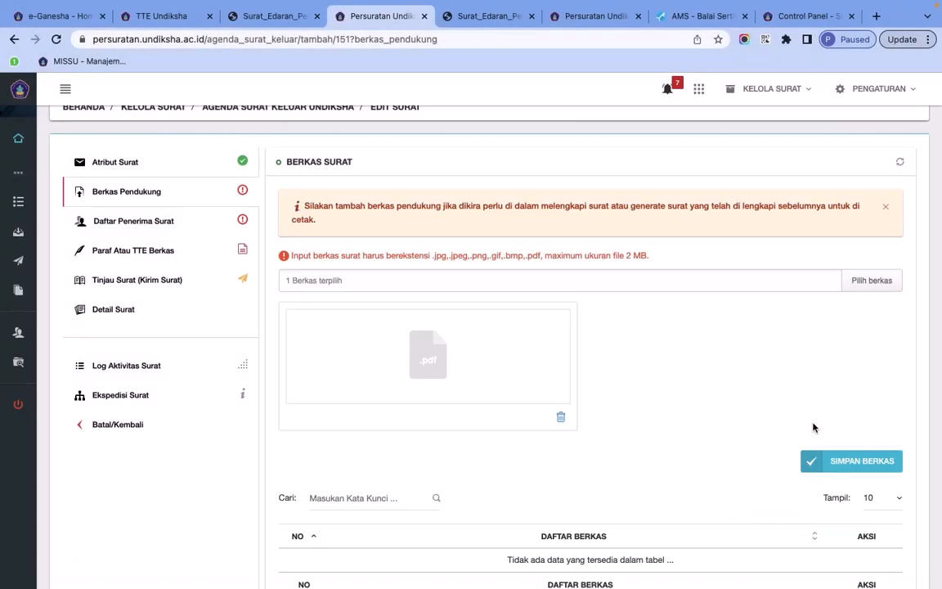
scroll(813, 427, down, 3)
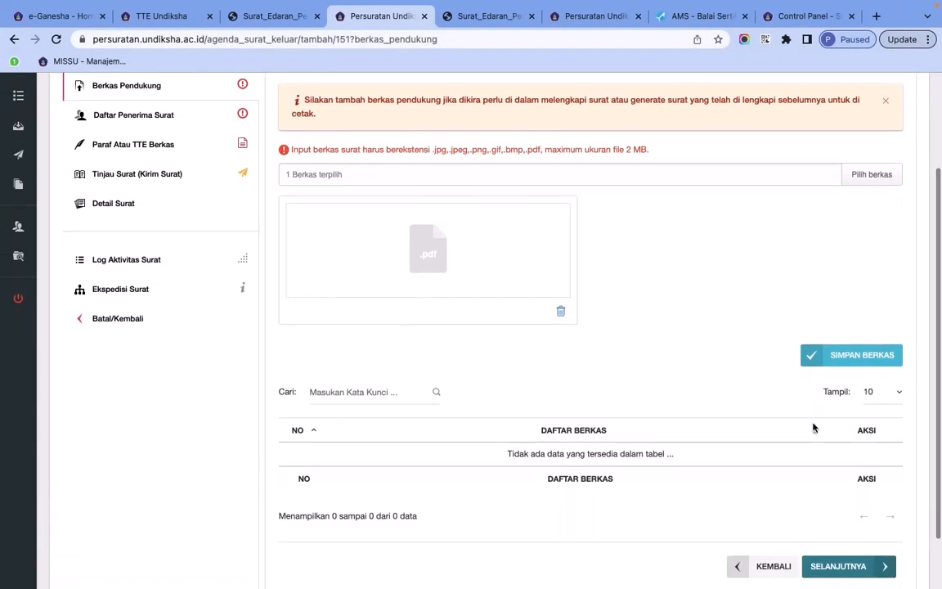
scroll(813, 427, down, 1)
click(838, 326)
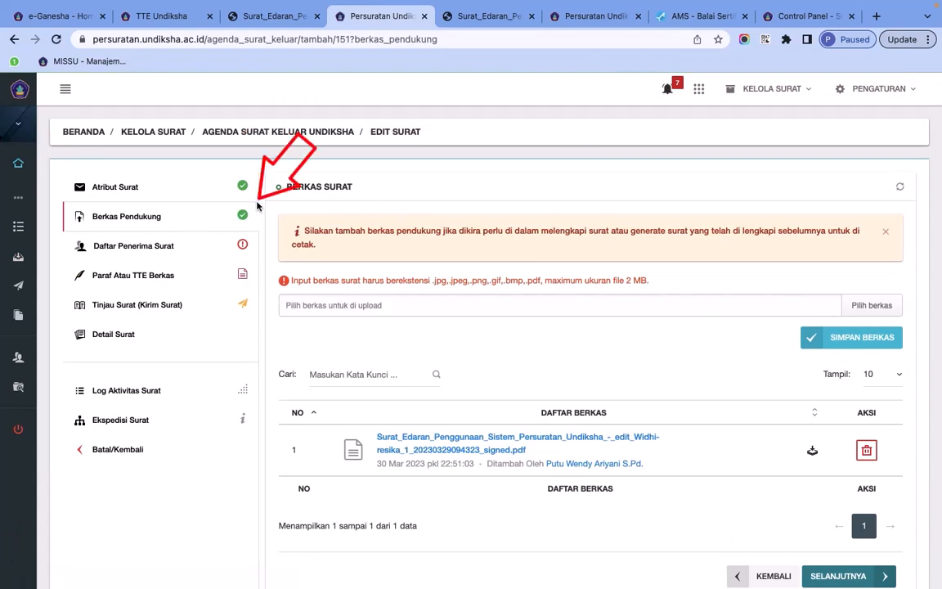
mouse_move(242, 217)
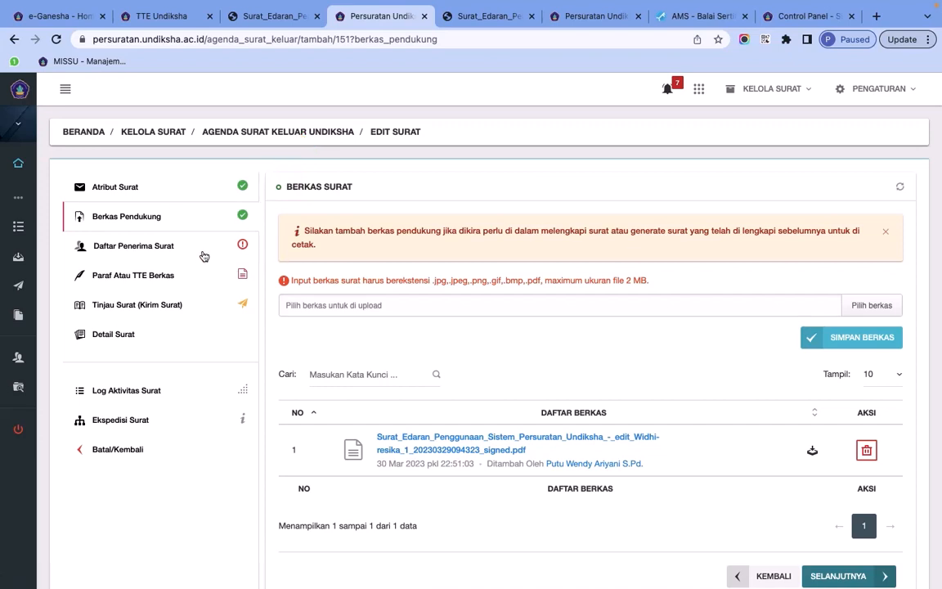
Add one personal recipient to the Daftar Penerima Surat by searching for the recipient's name, leaving the tembusan and physical-file options unmarked
click(203, 254)
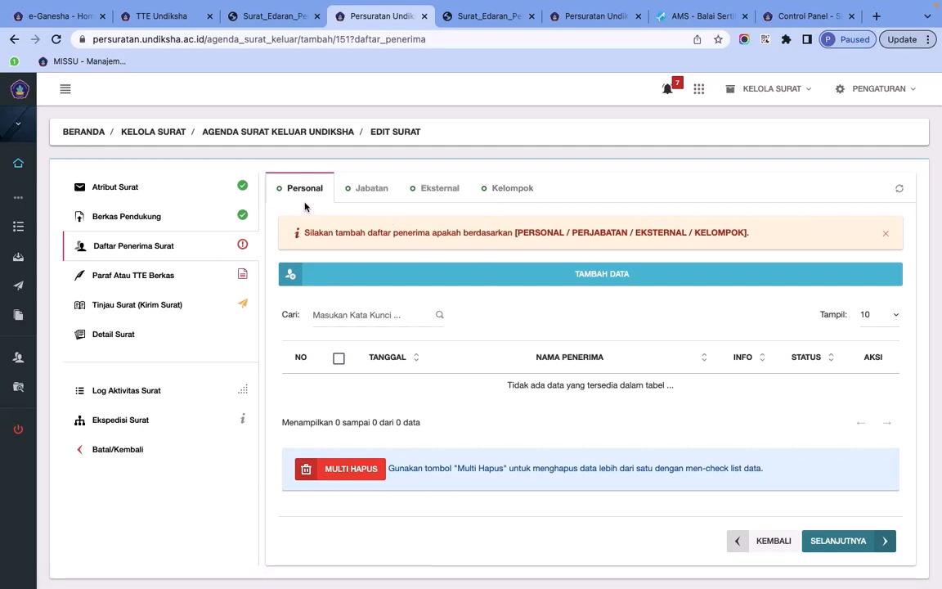
click(464, 278)
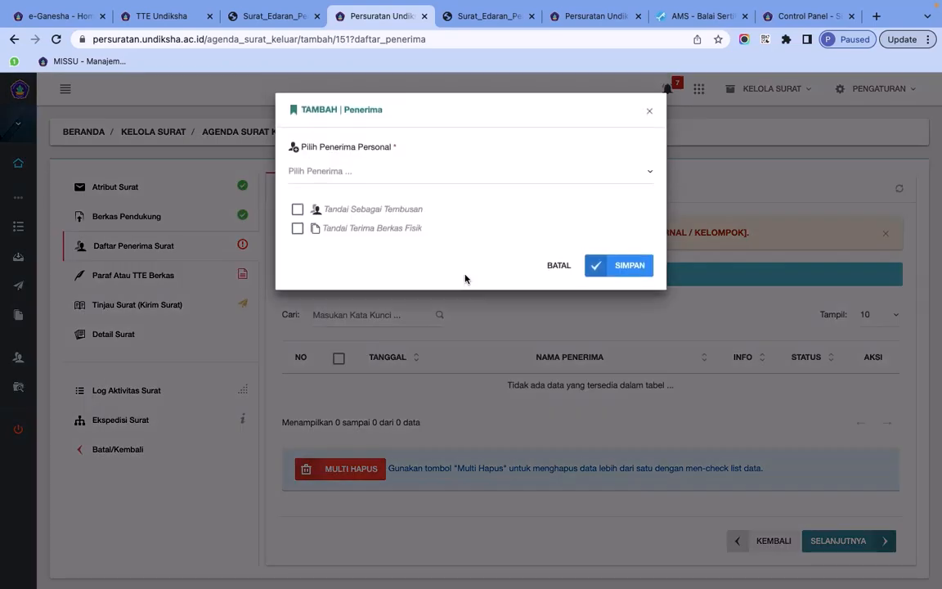
click(376, 174)
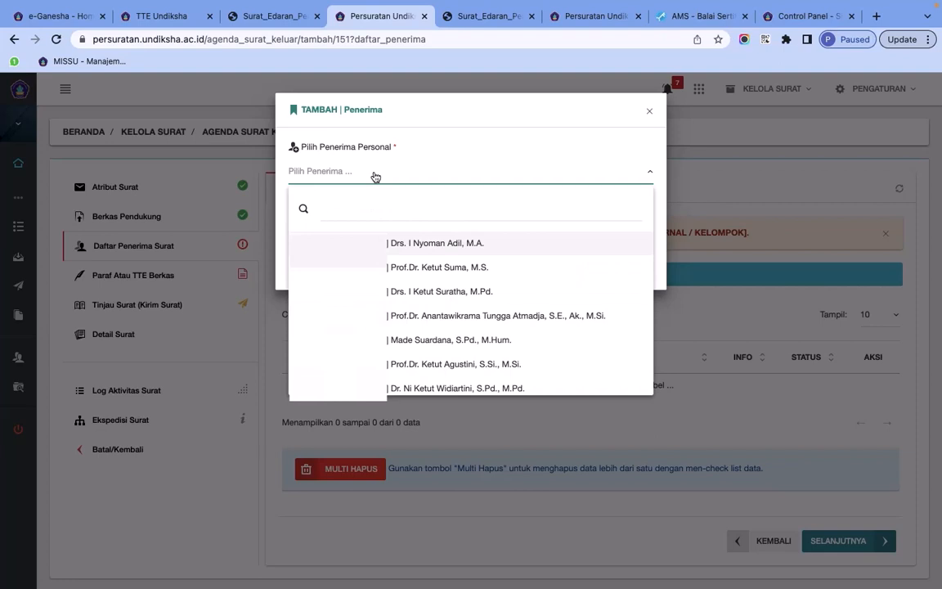
text(lab)
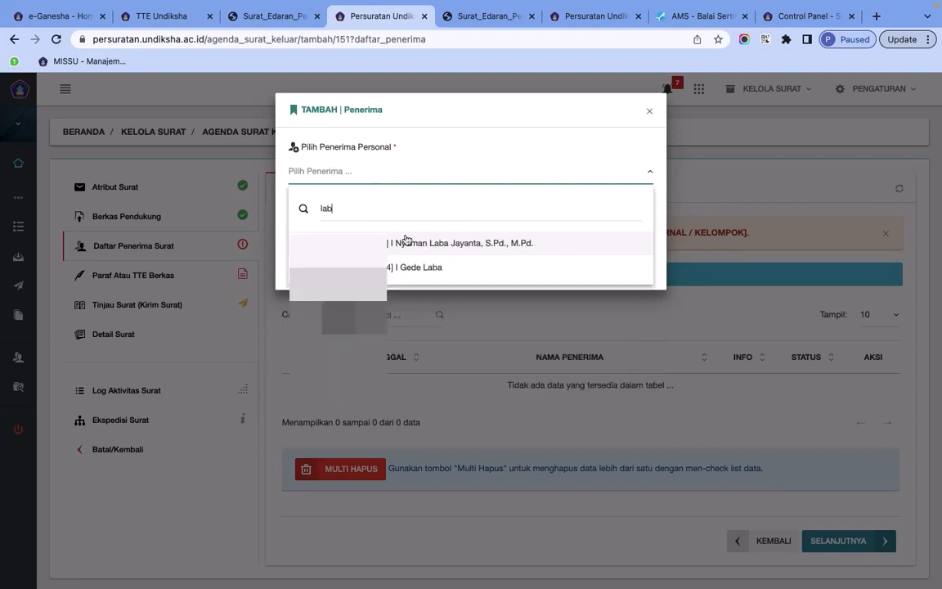
click(406, 240)
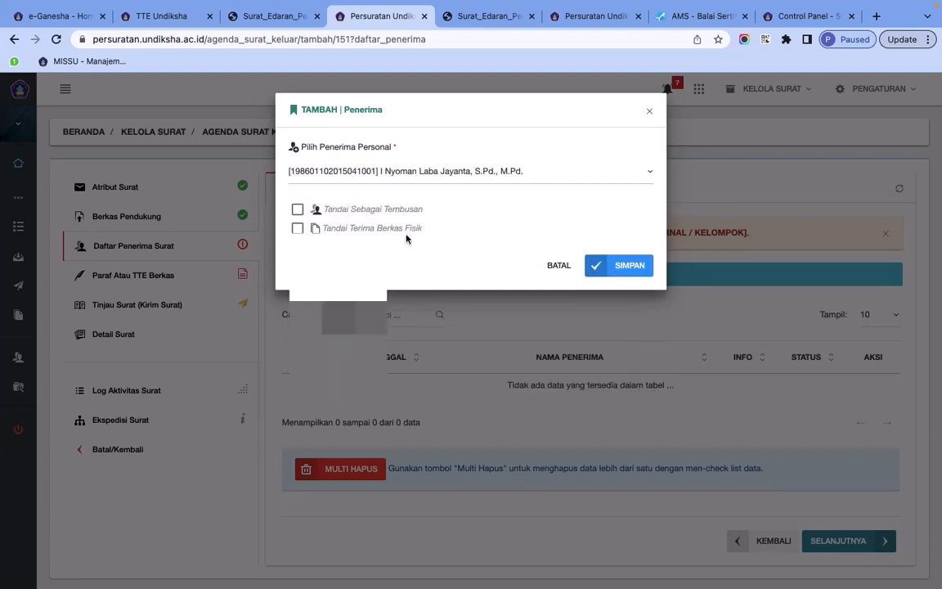
click(628, 268)
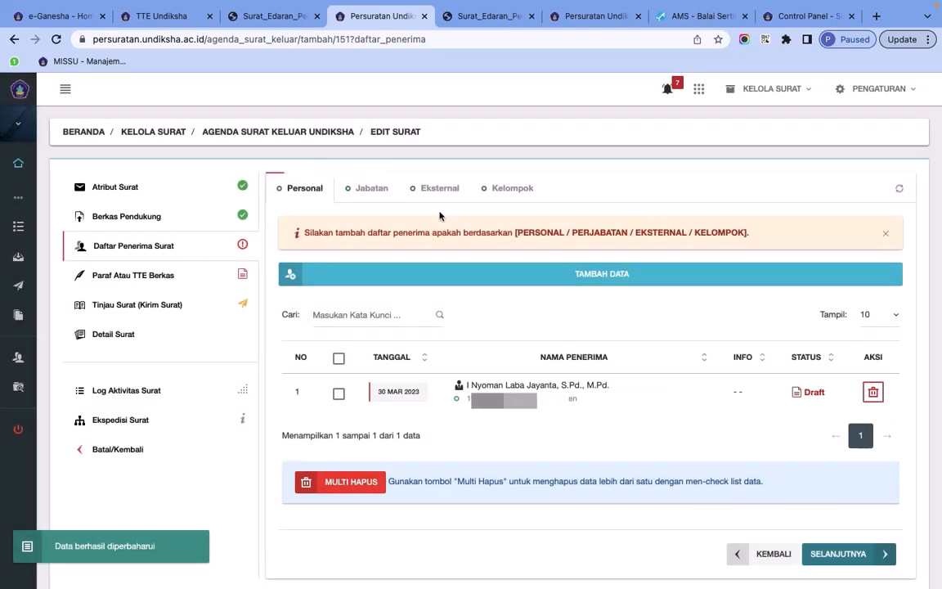
Look through the Jabatan, Eksternal and Kelompok recipient categories of the outgoing letter
click(366, 189)
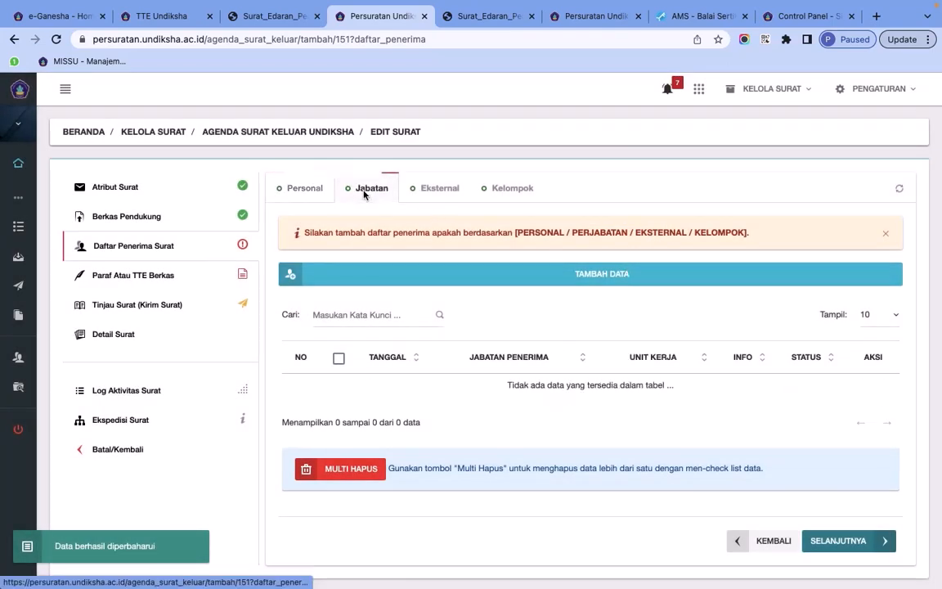
click(438, 191)
click(502, 190)
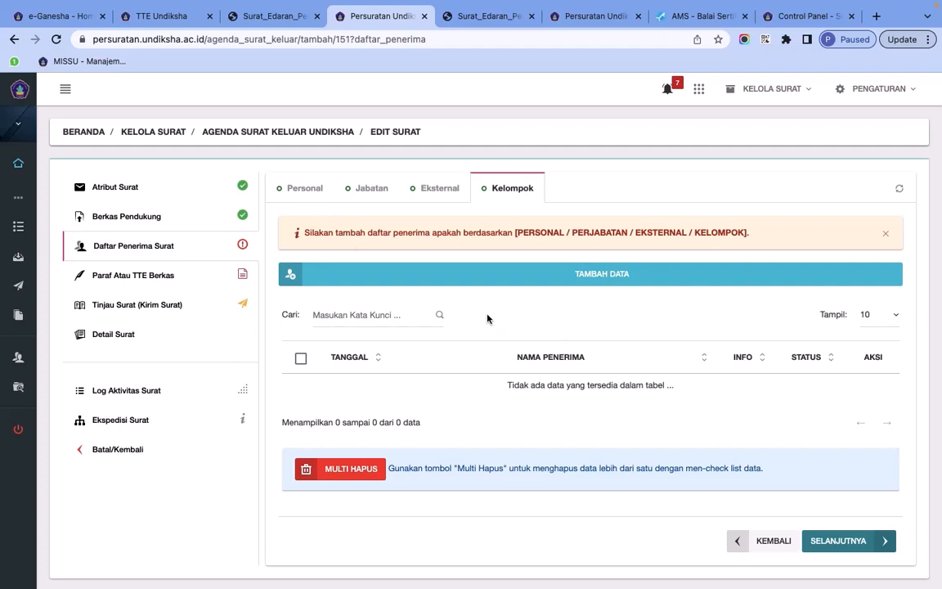
Review the Kepala UPT signatory under Paraf Atau TTE Berkas and submit the letter to request the signature
click(835, 542)
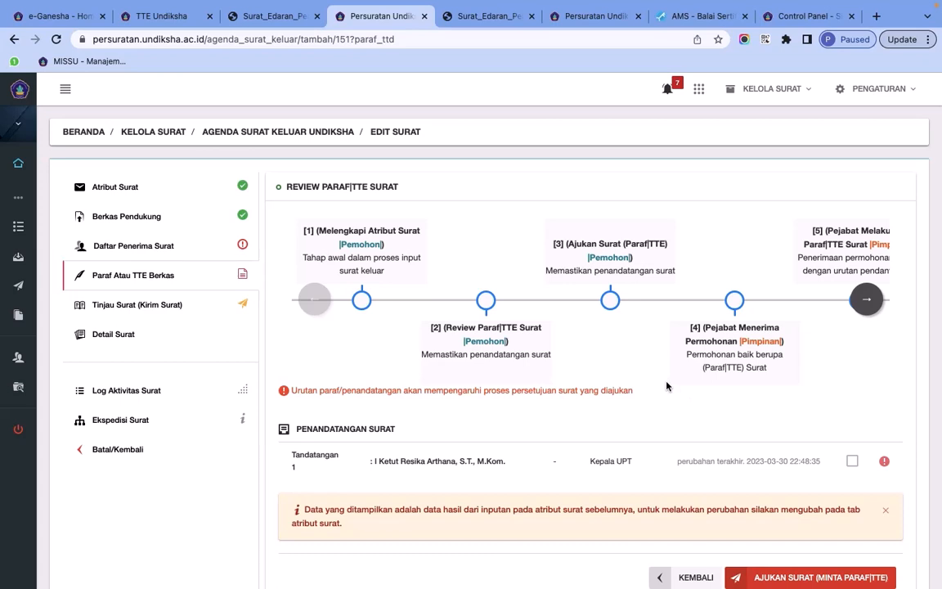
scroll(622, 382, down, 2)
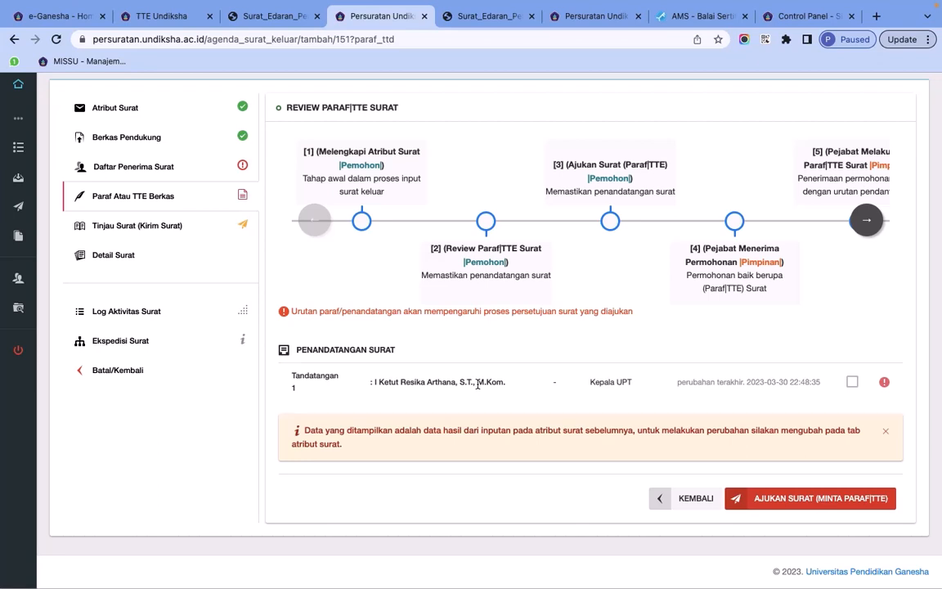
click(797, 501)
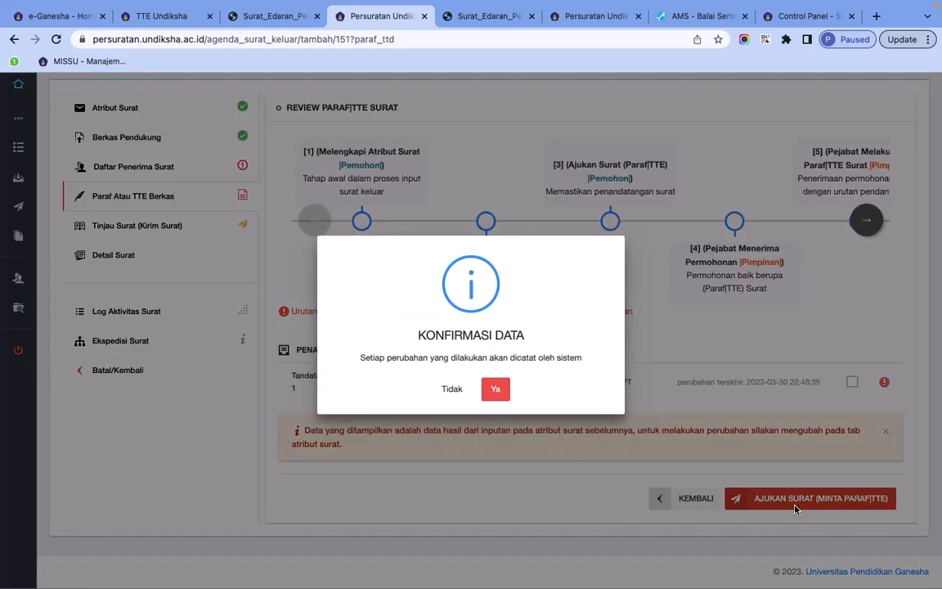
click(497, 390)
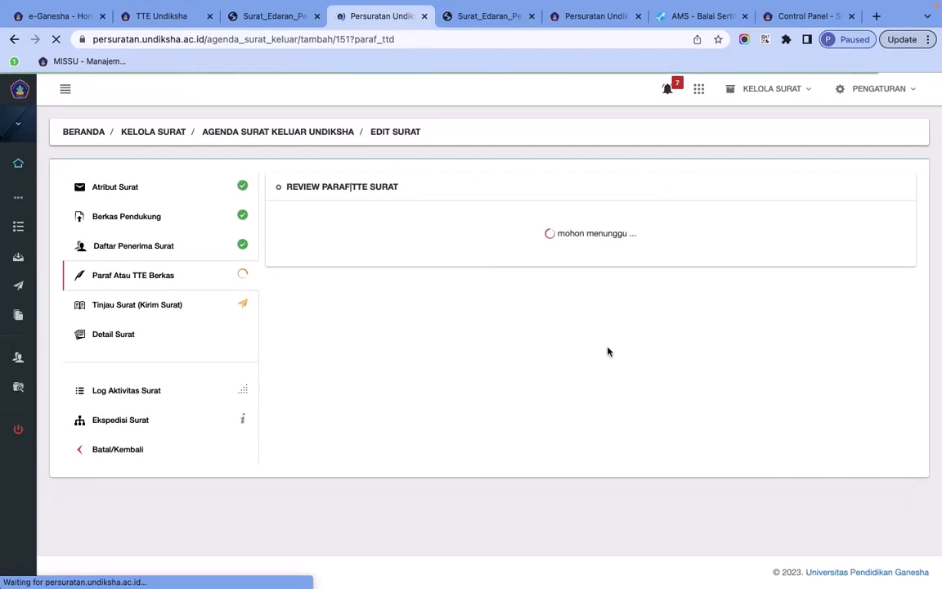
scroll(608, 352, down, 1)
scroll(608, 352, down, 3)
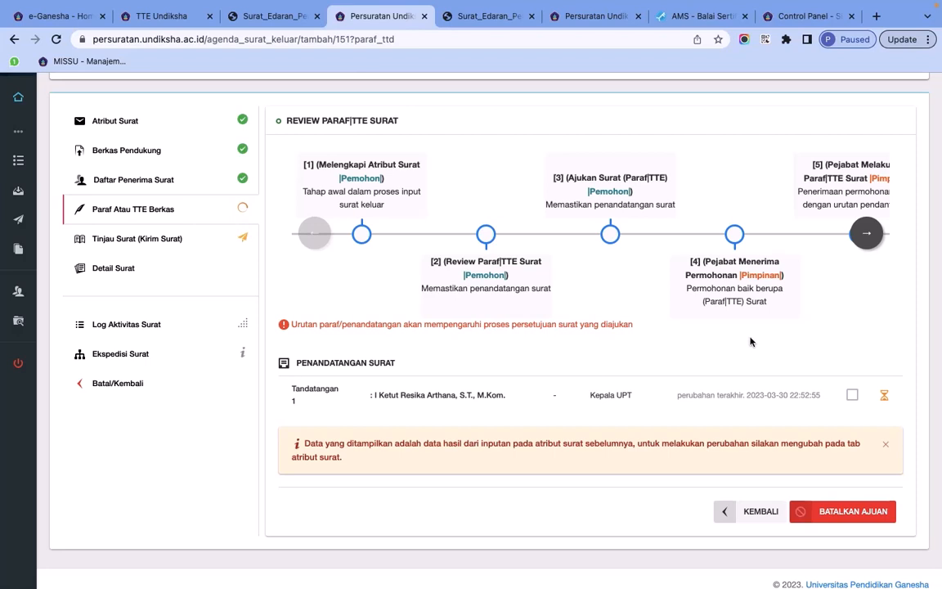
Review the letter's details, supporting file and recipient list under Tinjau Surat (Kirim Surat)
click(851, 512)
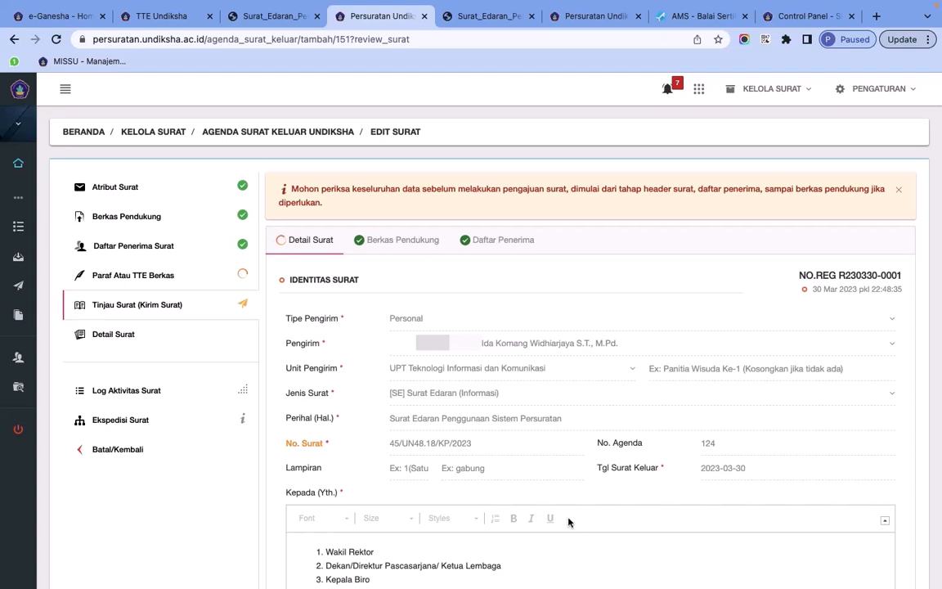
scroll(393, 350, down, 1)
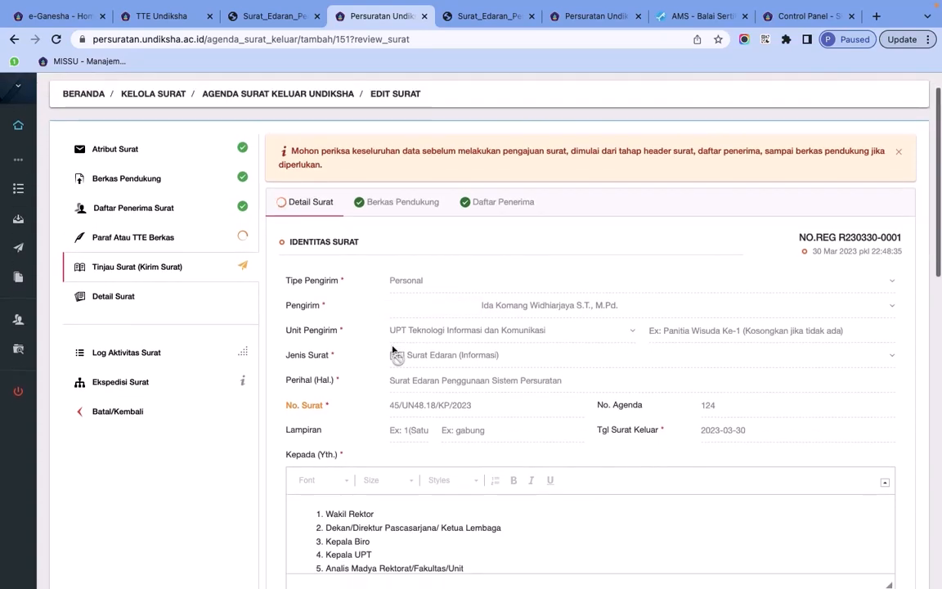
click(401, 204)
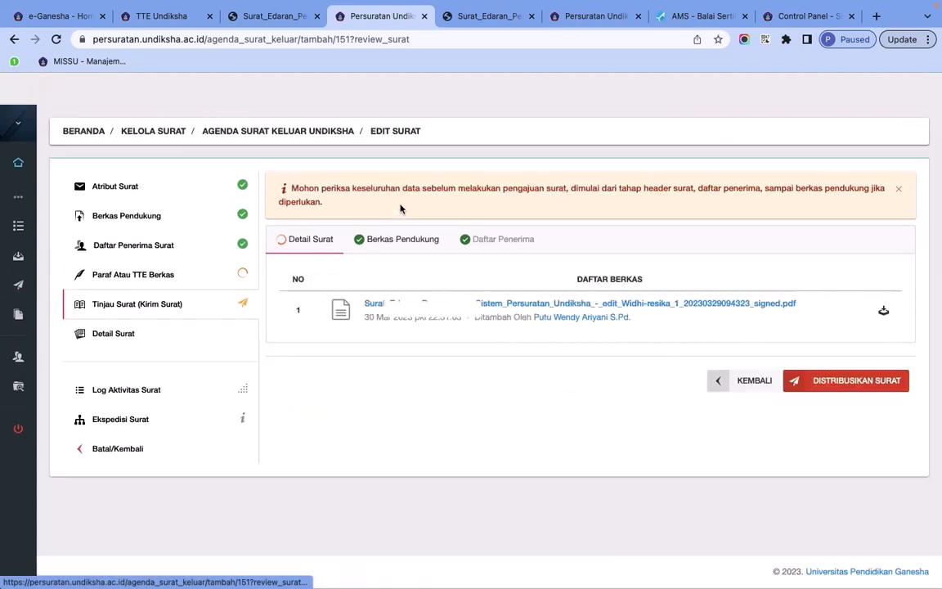
click(491, 245)
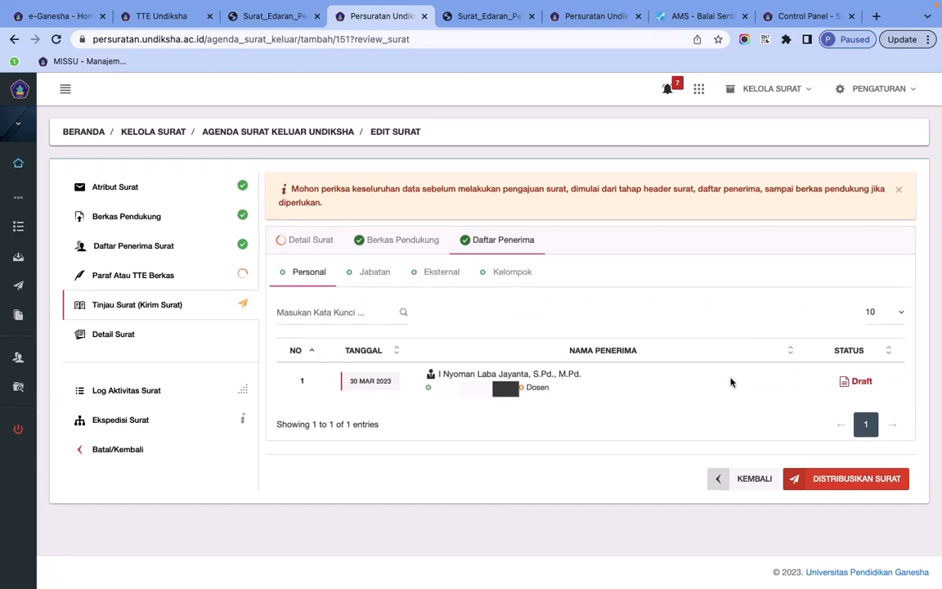
Distribute the reviewed letter, and check its Log Aktivitas Surat and Ekspedisi Surat
click(826, 485)
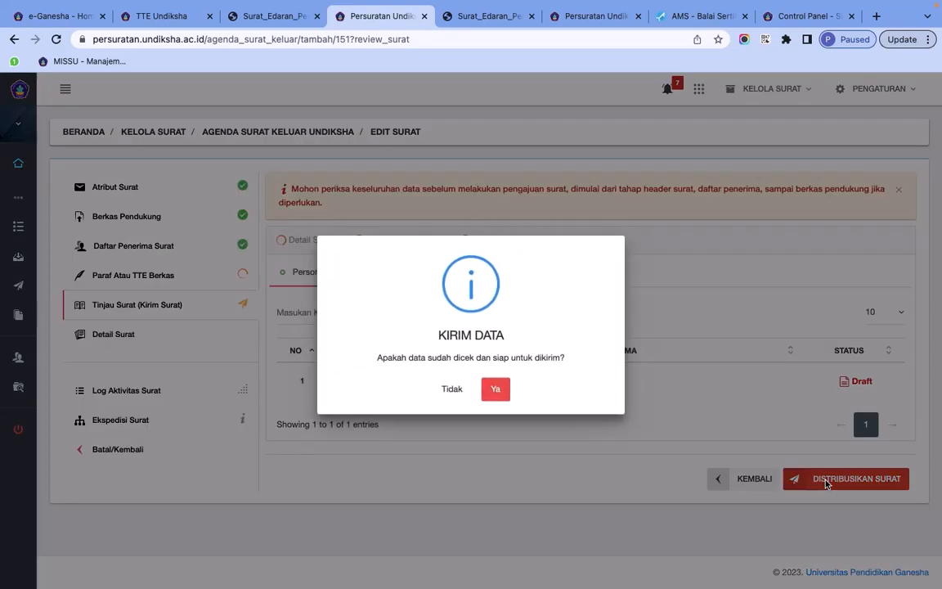
click(496, 390)
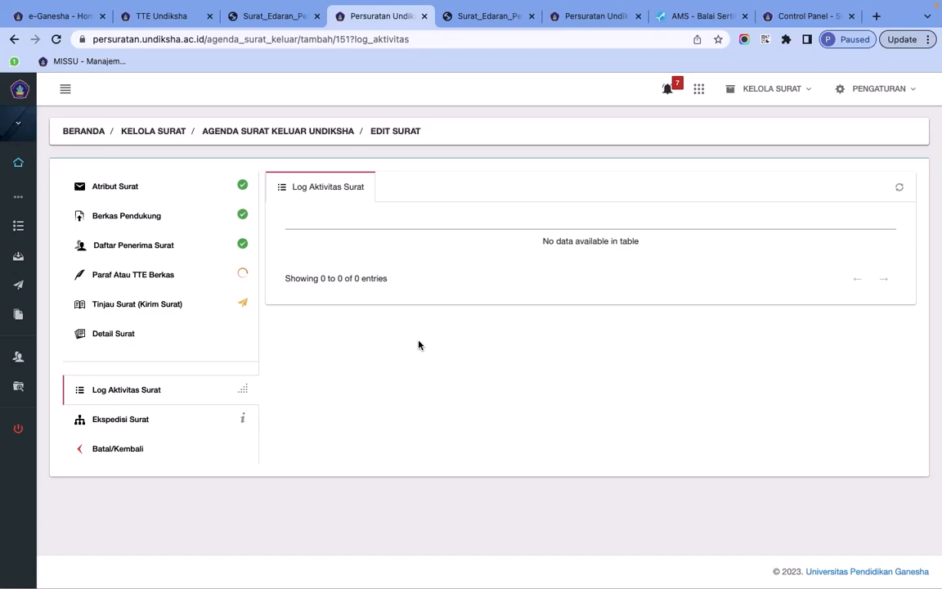
click(177, 427)
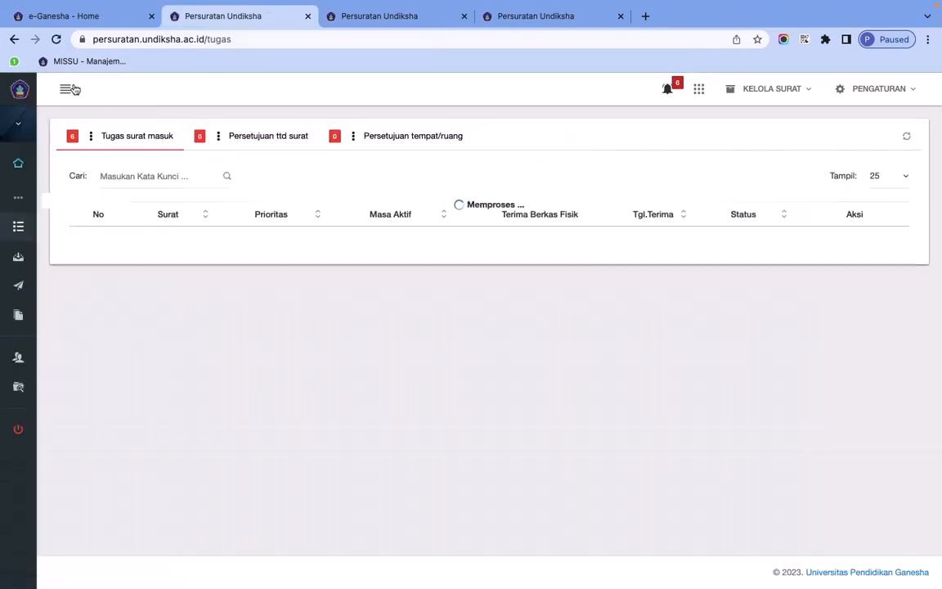
Look through the Daftar Tugas task and approval lists, Daftar Surat Masuk, Daftar Surat Terkirim and Draft Surat
click(66, 89)
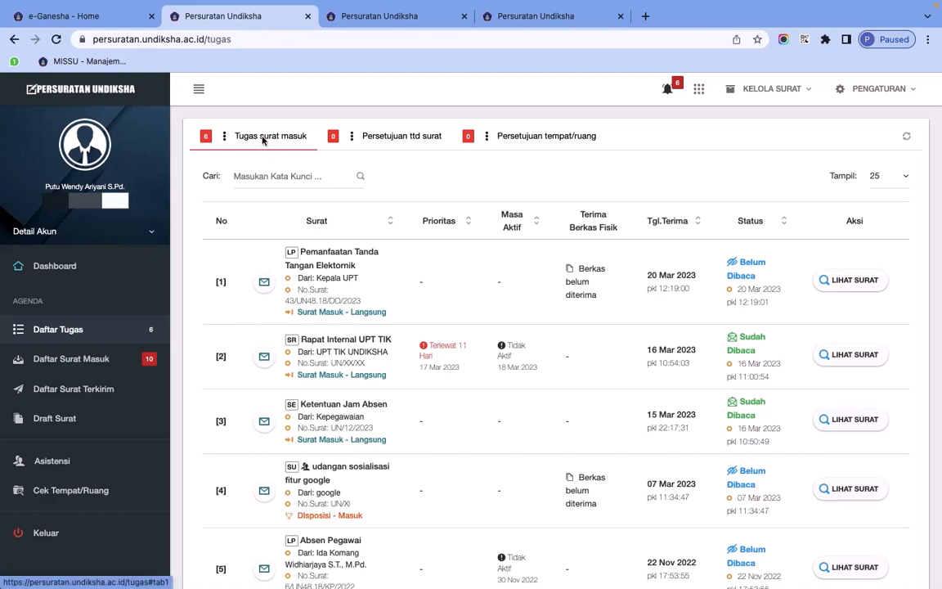
click(391, 141)
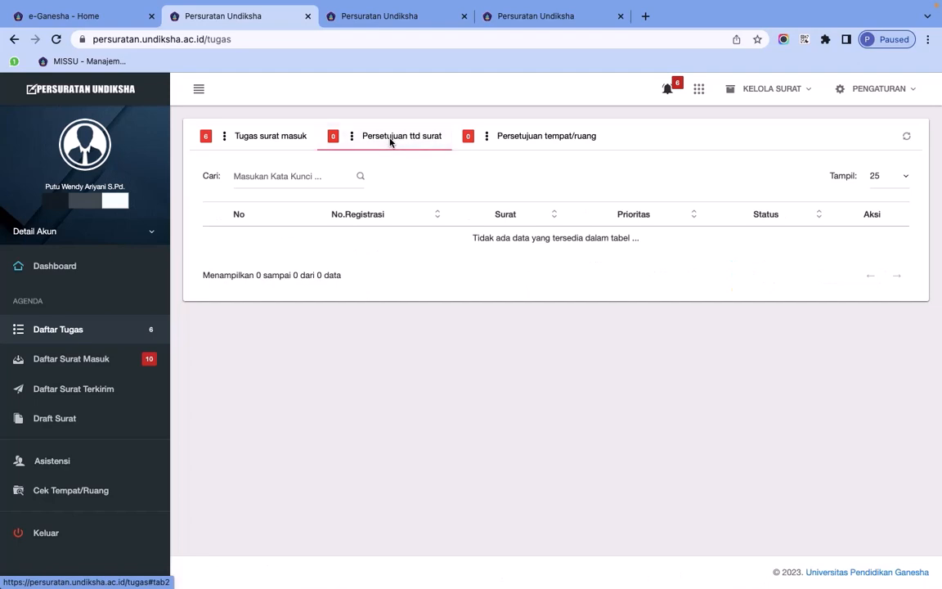
click(516, 141)
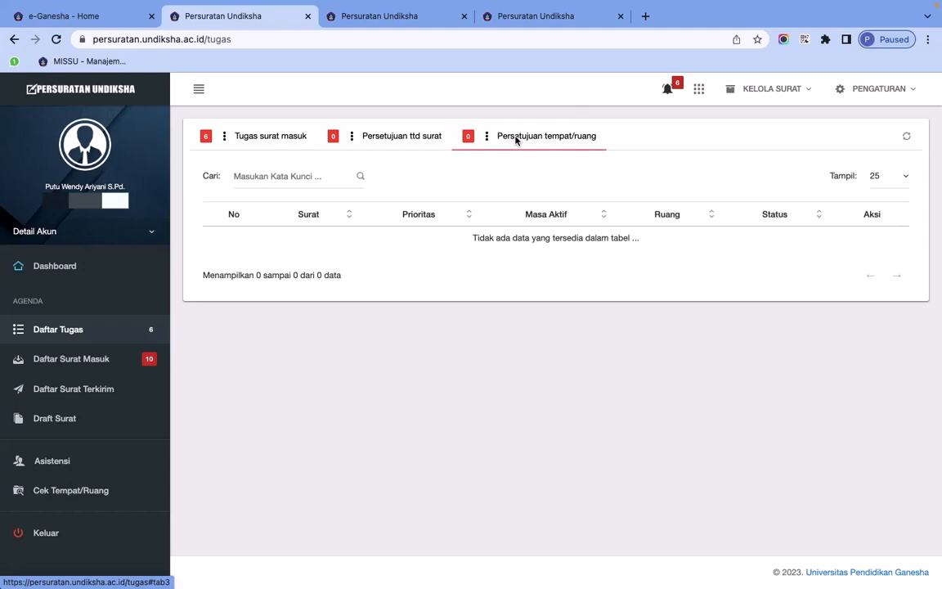
click(151, 359)
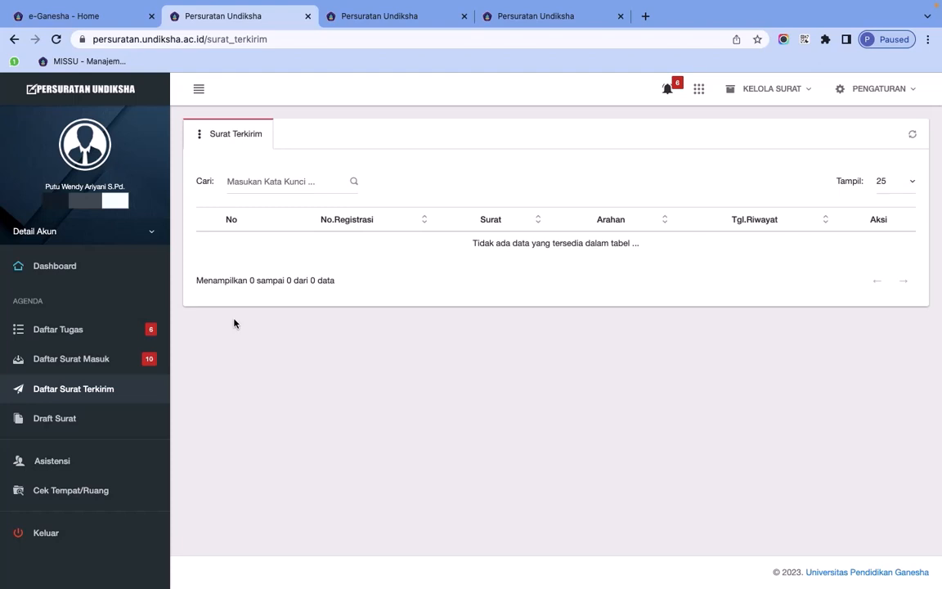
click(88, 423)
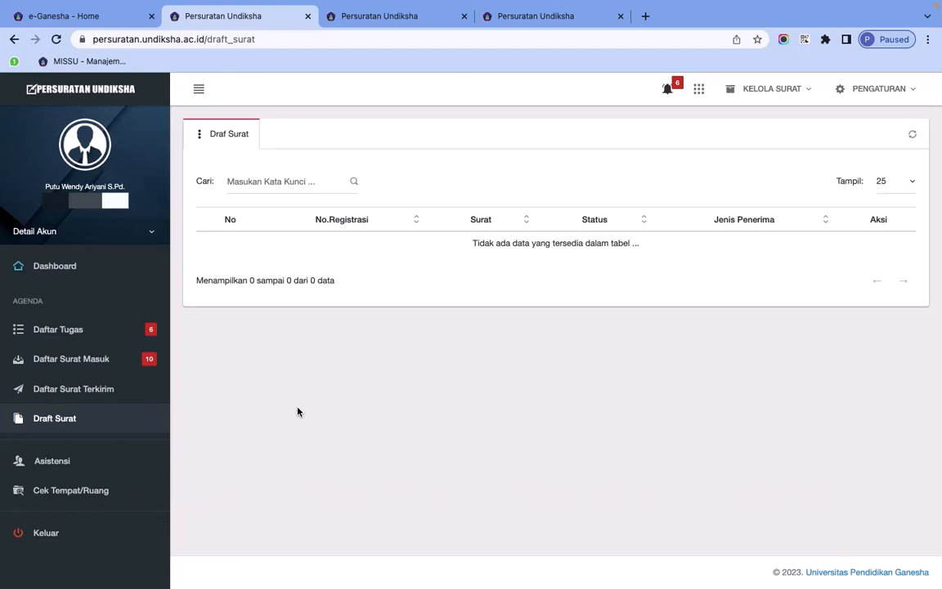
Look through the Asistensi page's Daftar Tugas, Surat Masuk, Surat Terkirim and Draft Surat lists for the leaders' letters
click(67, 463)
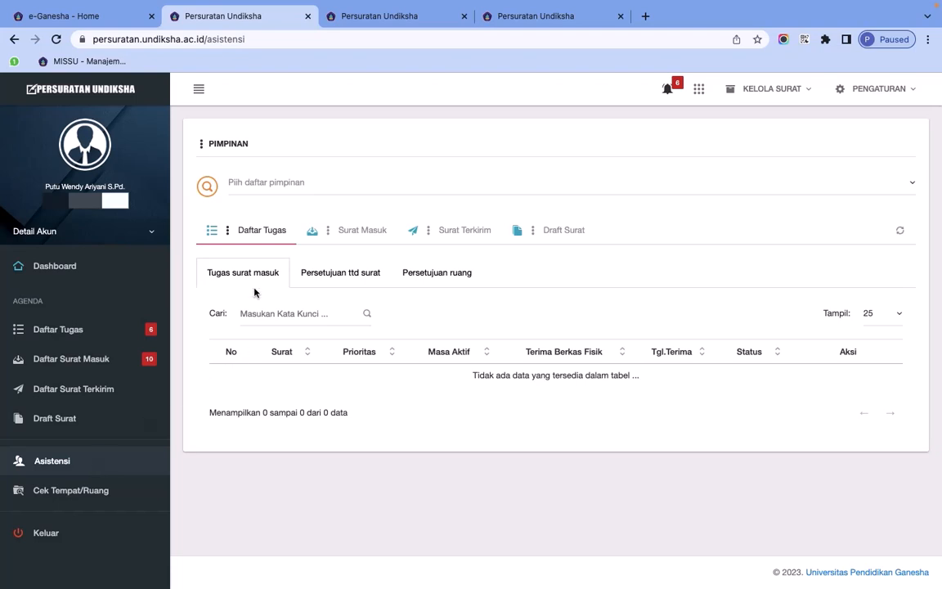
click(350, 229)
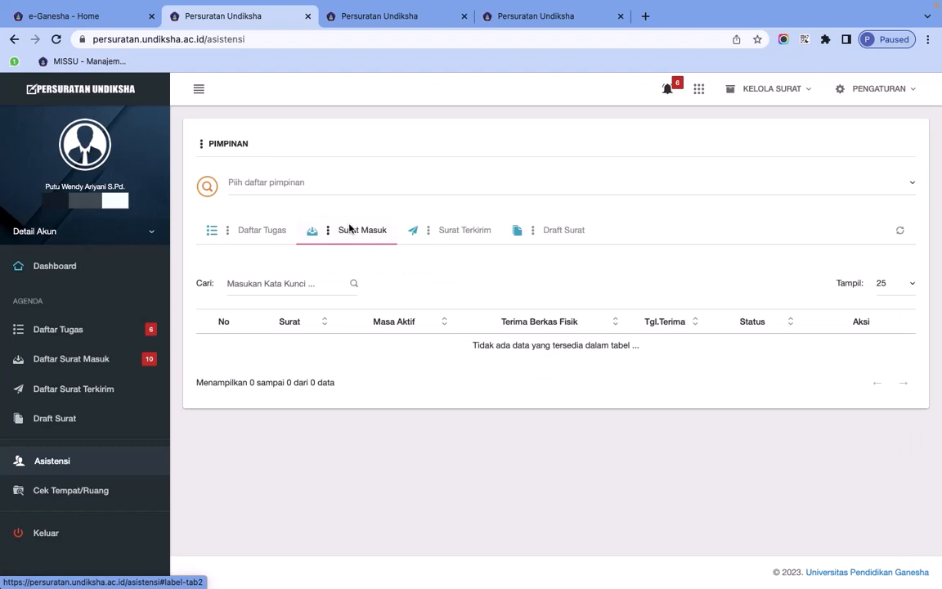
click(447, 231)
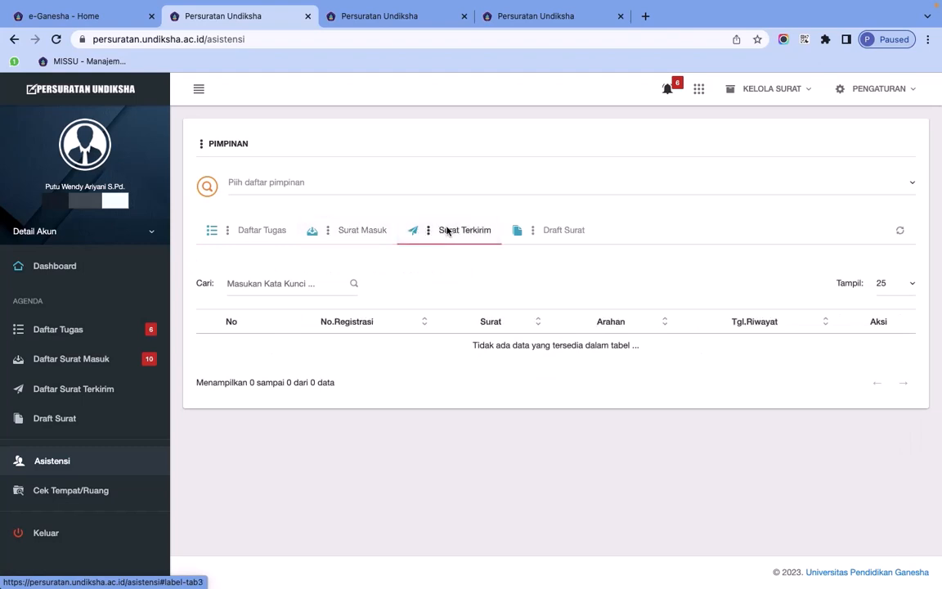
click(569, 233)
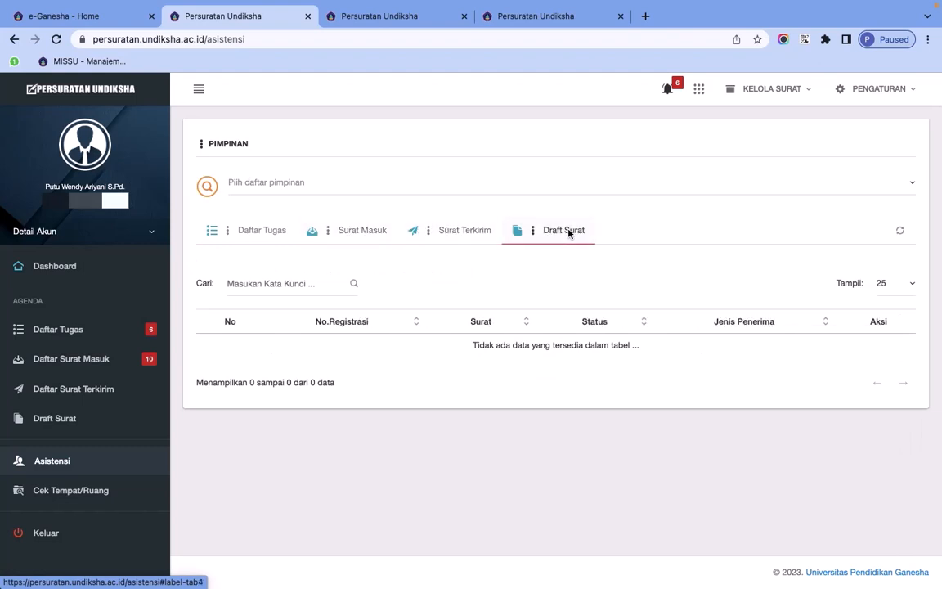
Check the bookings of the room Lab.Timur UPT-TIK under Cek Tempat/Ruang and review its list of reservation times
click(116, 493)
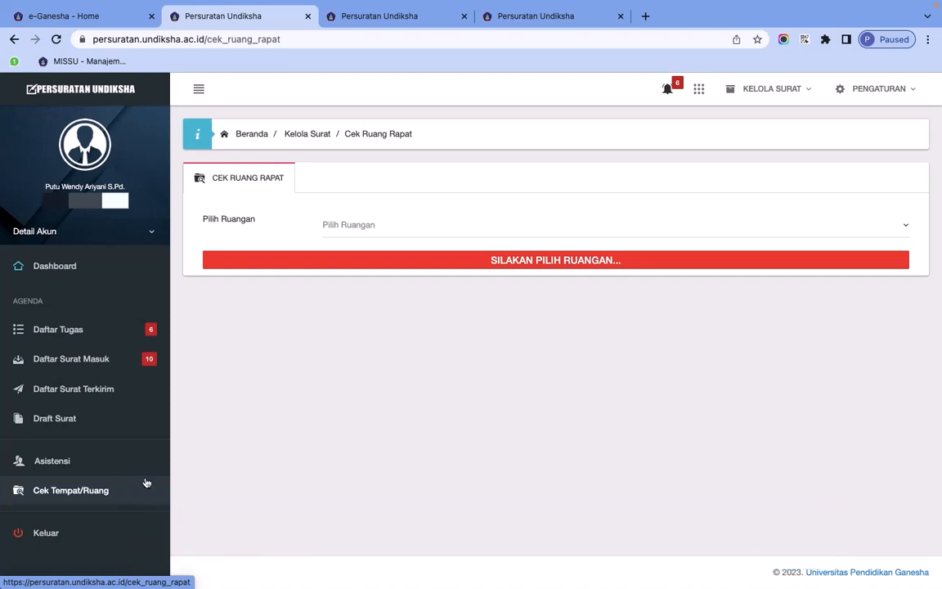
click(348, 227)
click(370, 318)
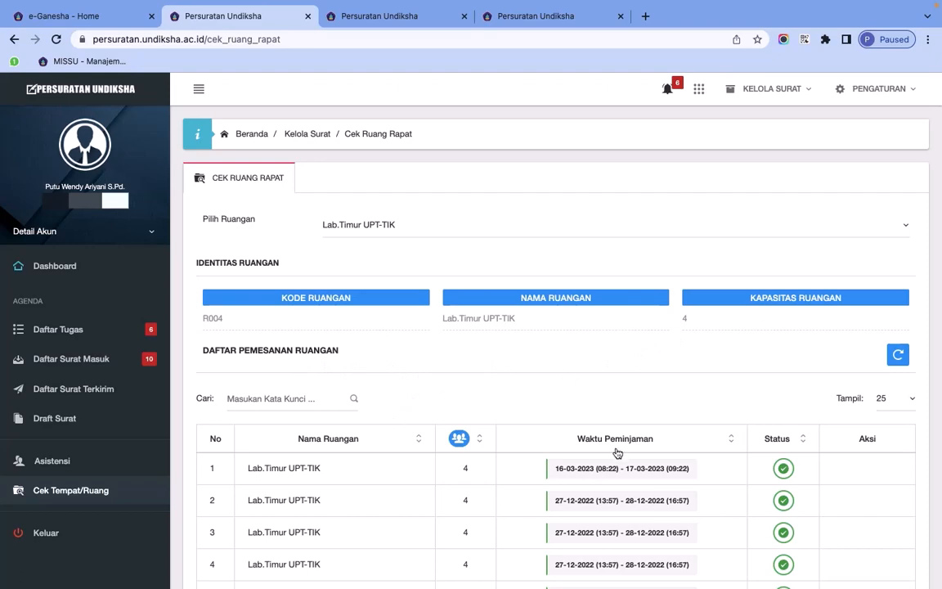
scroll(617, 453, down, 5)
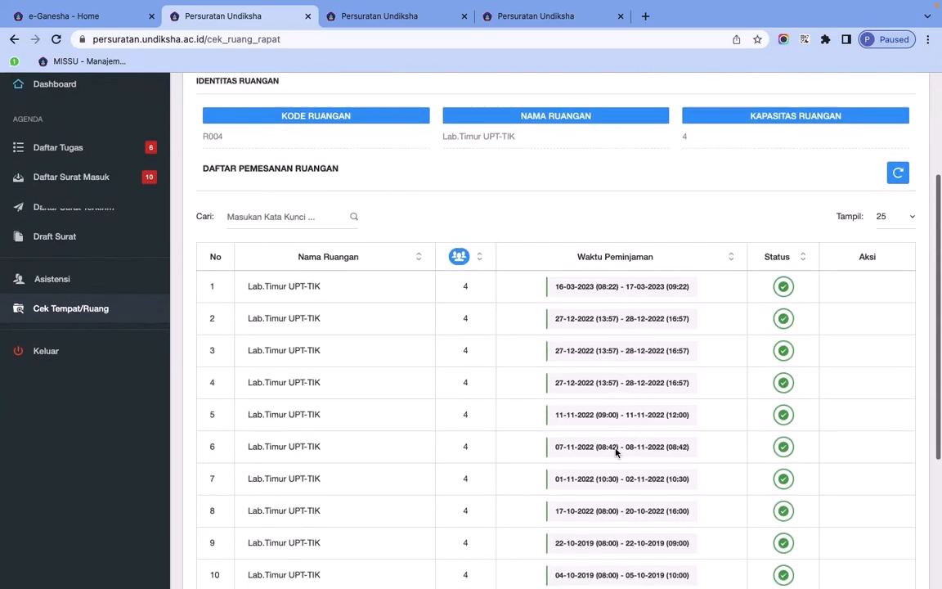
scroll(617, 452, down, 2)
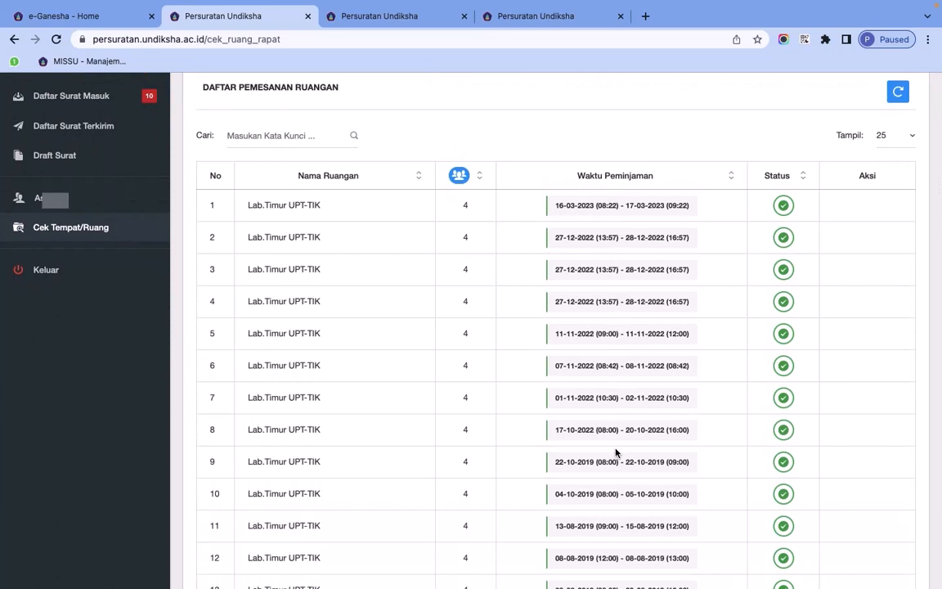
Log out of Persuratan Undiksha, including from the browser tab showing the incoming letter registrations
click(81, 270)
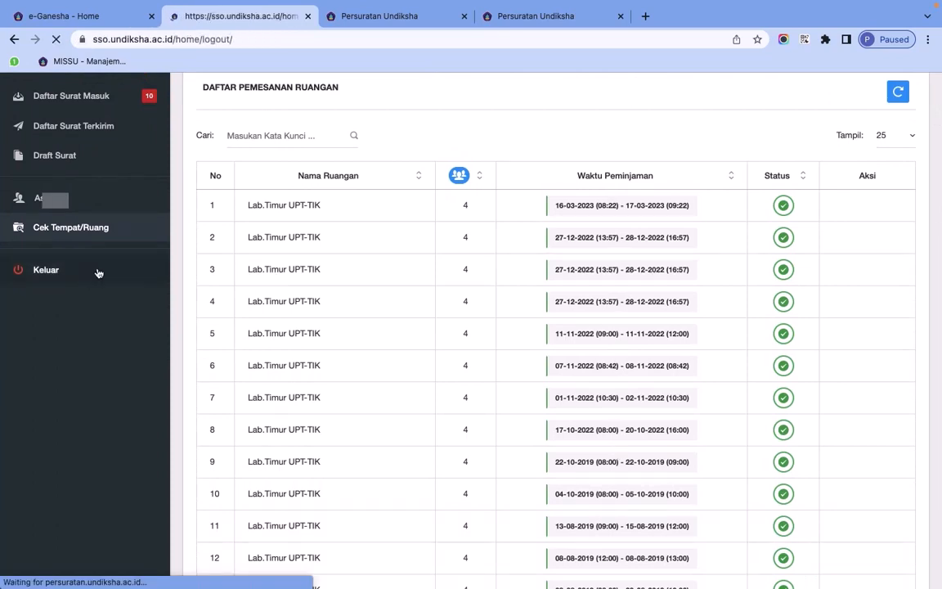
click(393, 23)
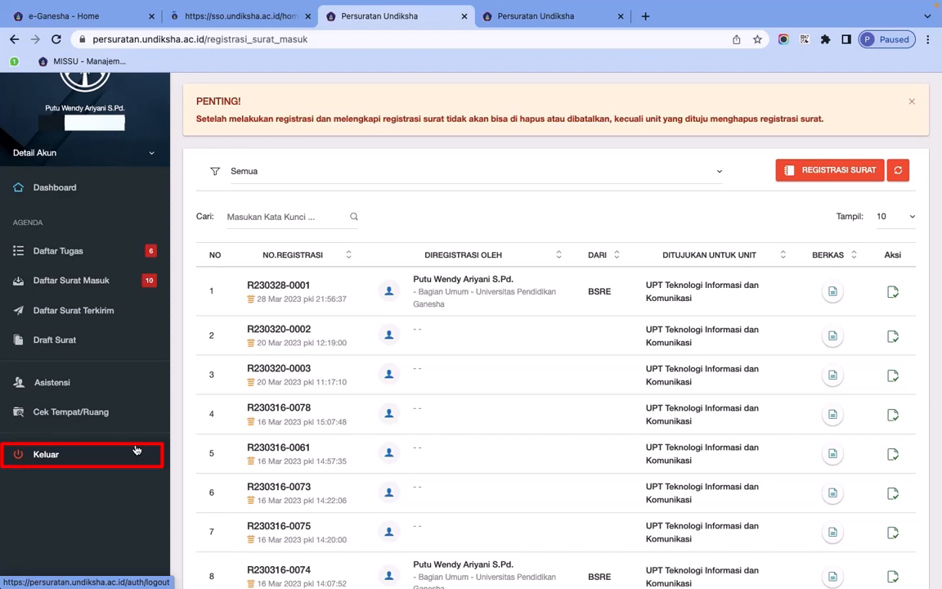
click(136, 452)
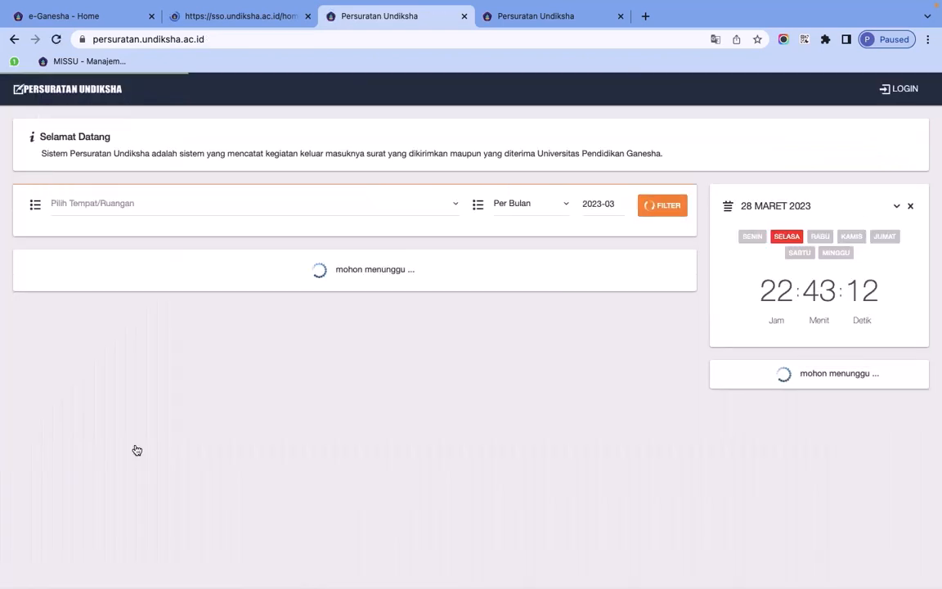